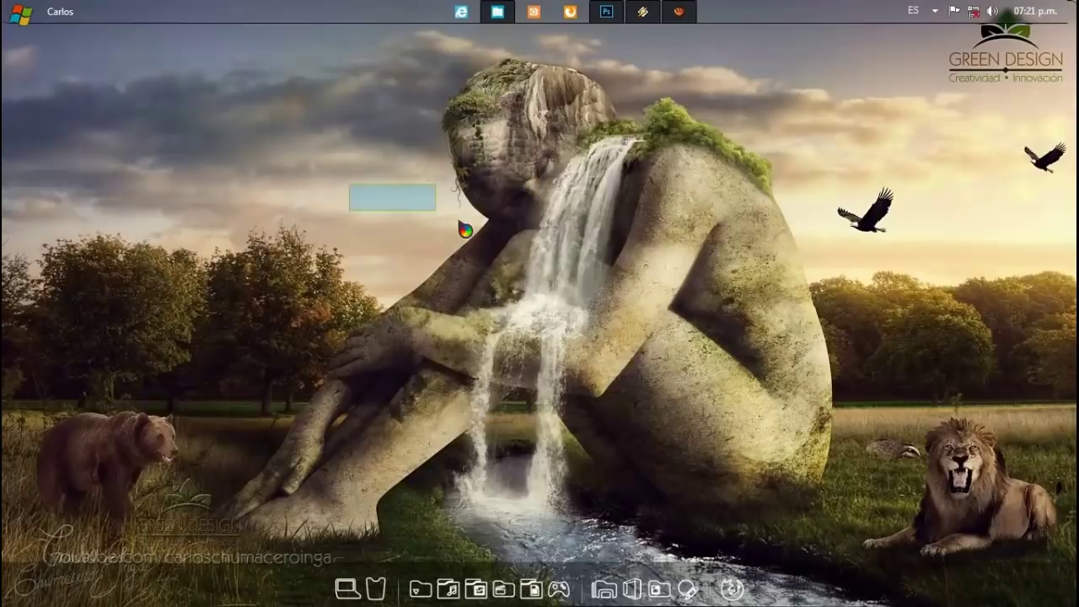
Preview the la Chatte a Maman font file from the Texto Oro folder, then hide the folder.
{"action": "left_click_drag", "start_coordinate": [348, 183], "coordinate": [459, 221]}
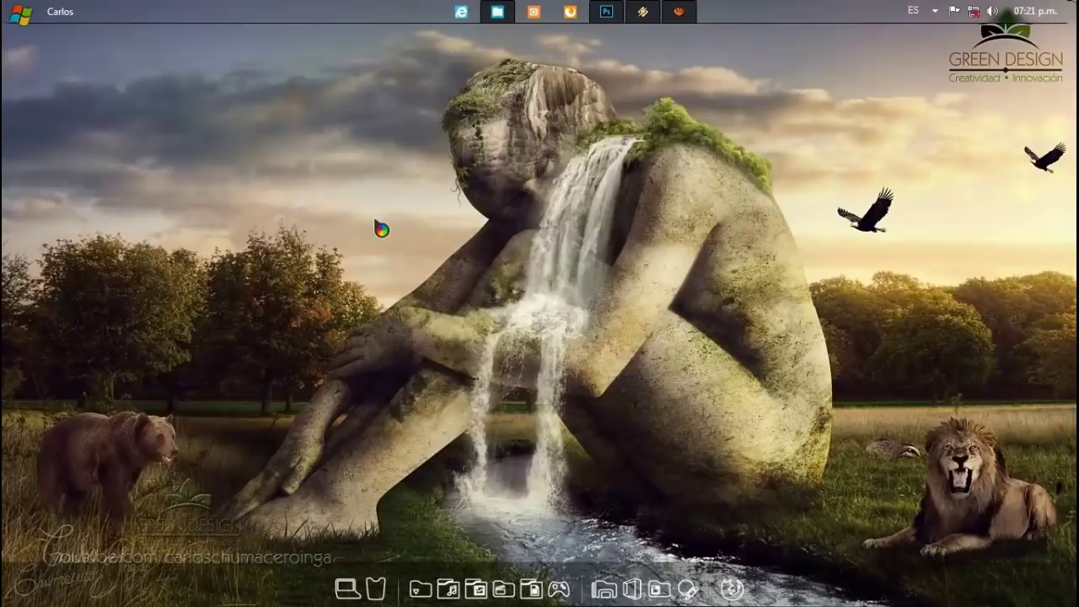
{"action": "left_click_drag", "start_coordinate": [351, 186], "coordinate": [505, 253]}
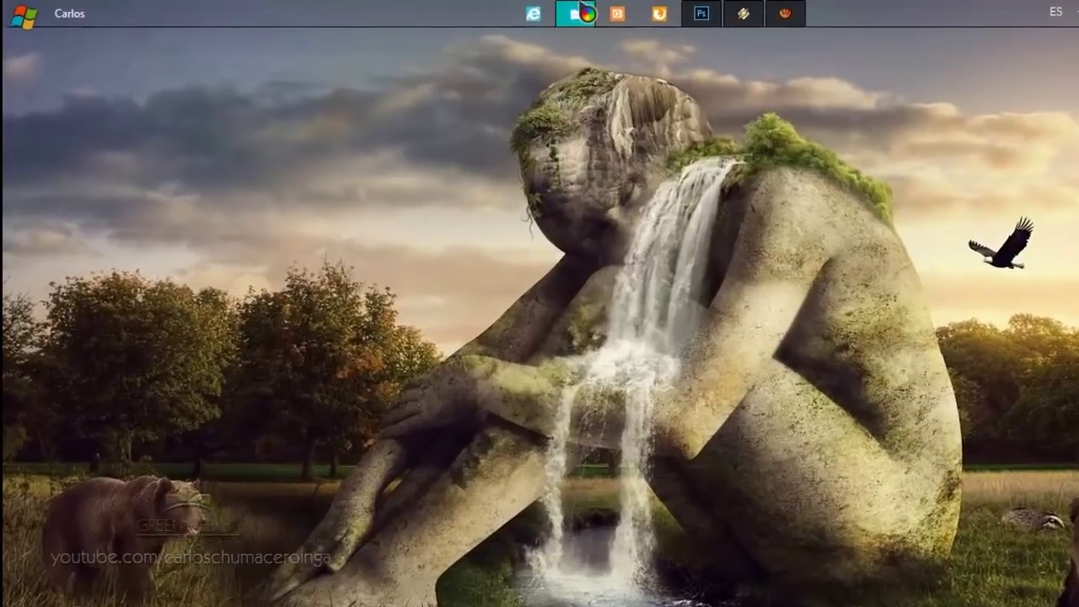
{"action": "left_click", "coordinate": [497, 11]}
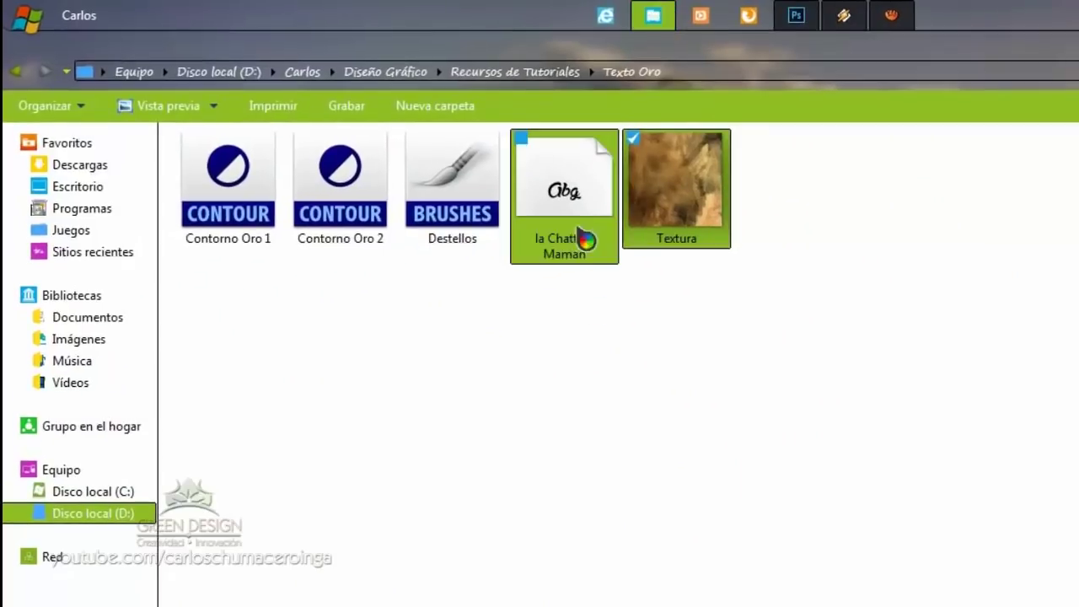
{"action": "left_click_drag", "start_coordinate": [936, 412], "coordinate": [200, 163]}
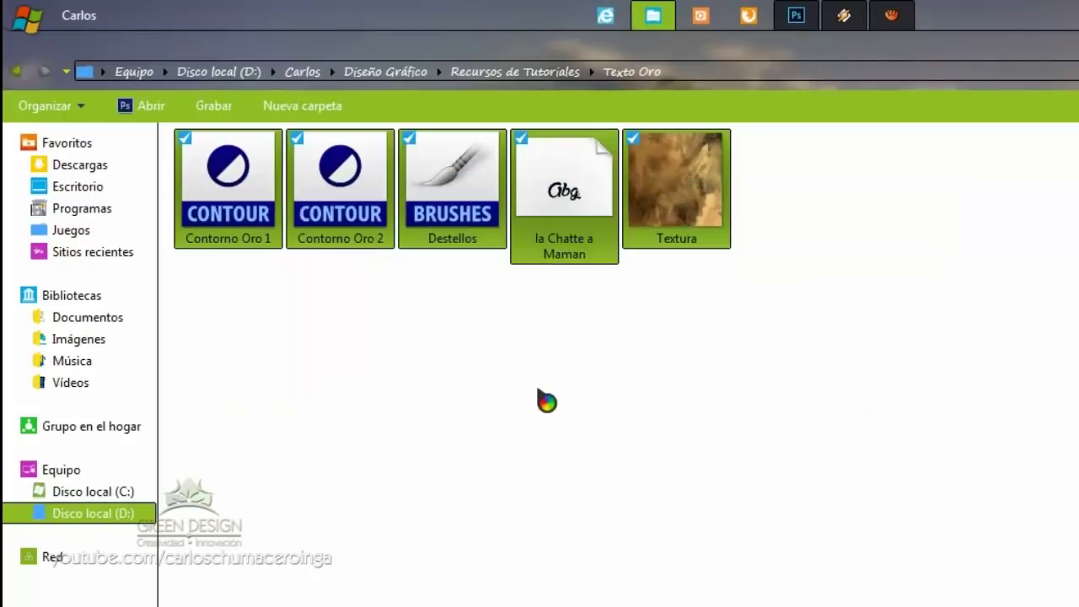
{"action": "left_click", "coordinate": [537, 389]}
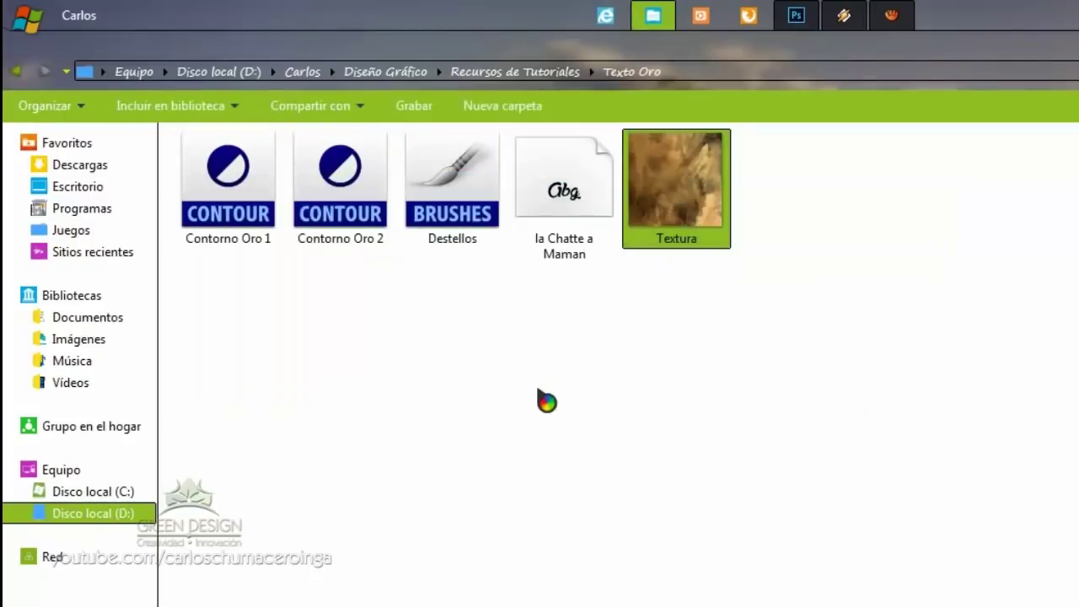
{"action": "left_click", "coordinate": [580, 212]}
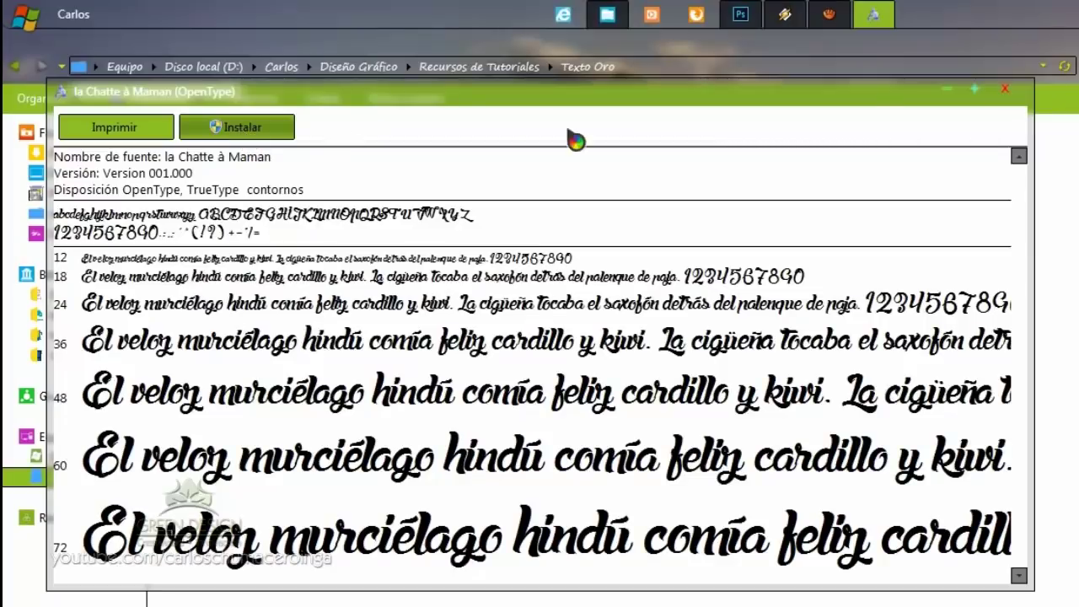
{"action": "left_click", "coordinate": [1002, 89]}
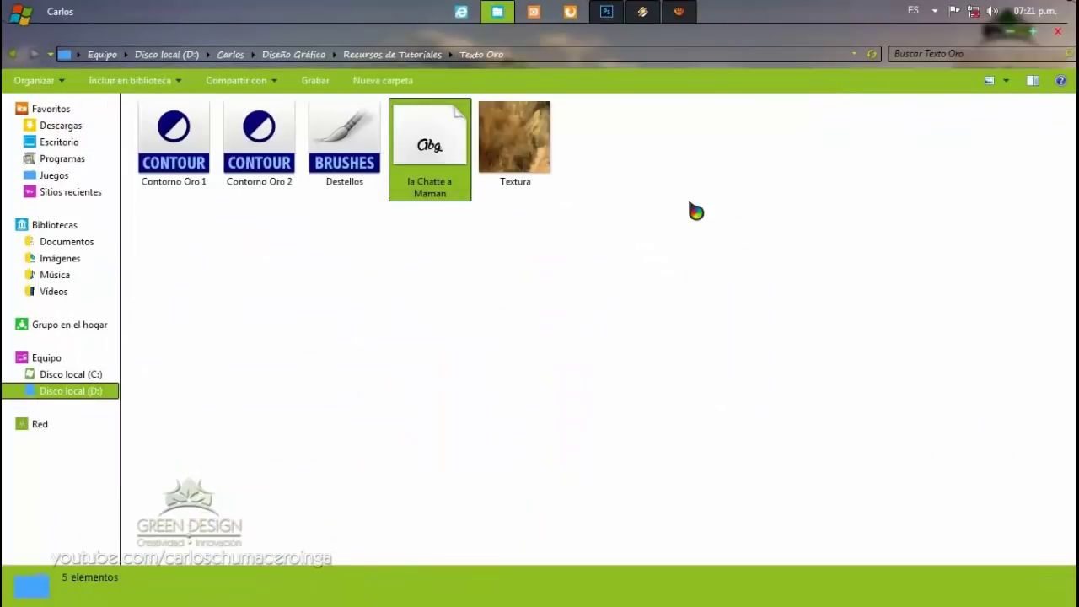
{"action": "left_click", "coordinate": [1012, 35]}
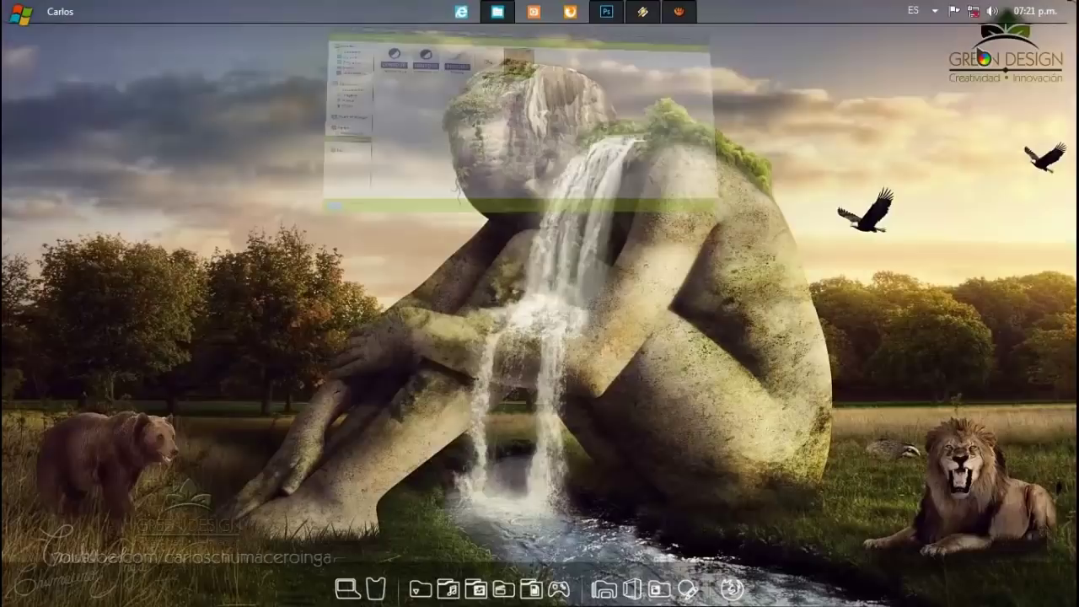
In Photoshop, create a new 1340 × 641 px document at 100 pixels/inch.
{"action": "left_click", "coordinate": [606, 11]}
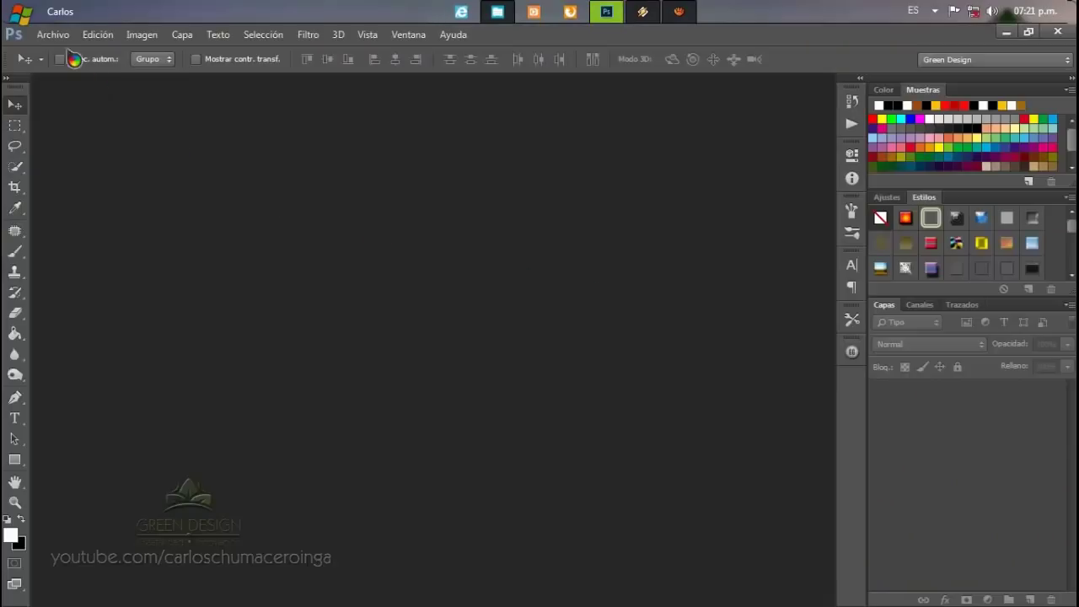
{"action": "left_click", "coordinate": [52, 34]}
{"action": "left_click", "coordinate": [62, 54]}
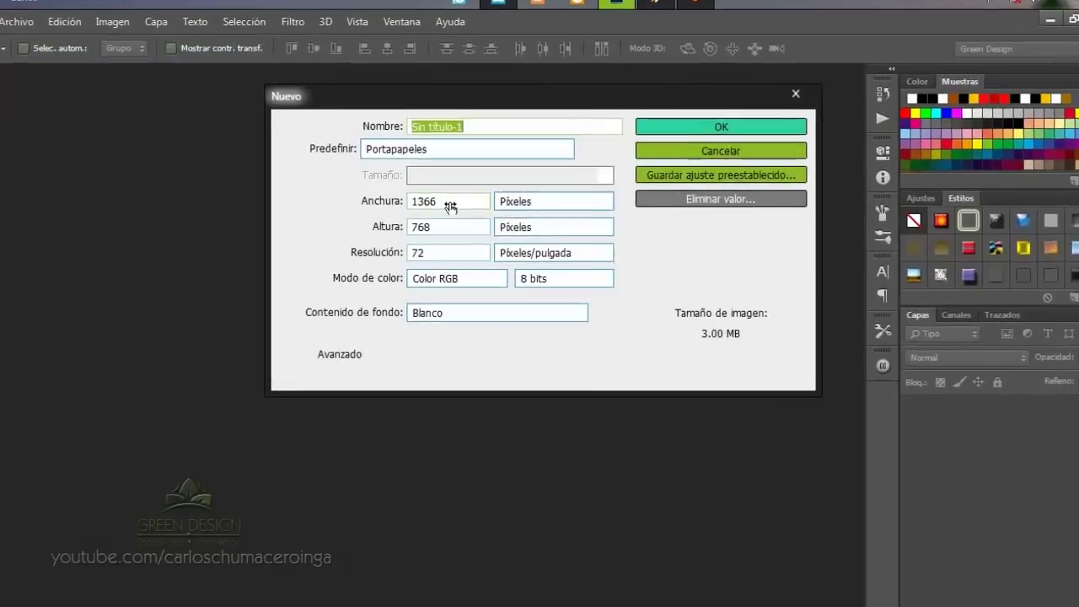
{"action": "double_click", "coordinate": [447, 201]}
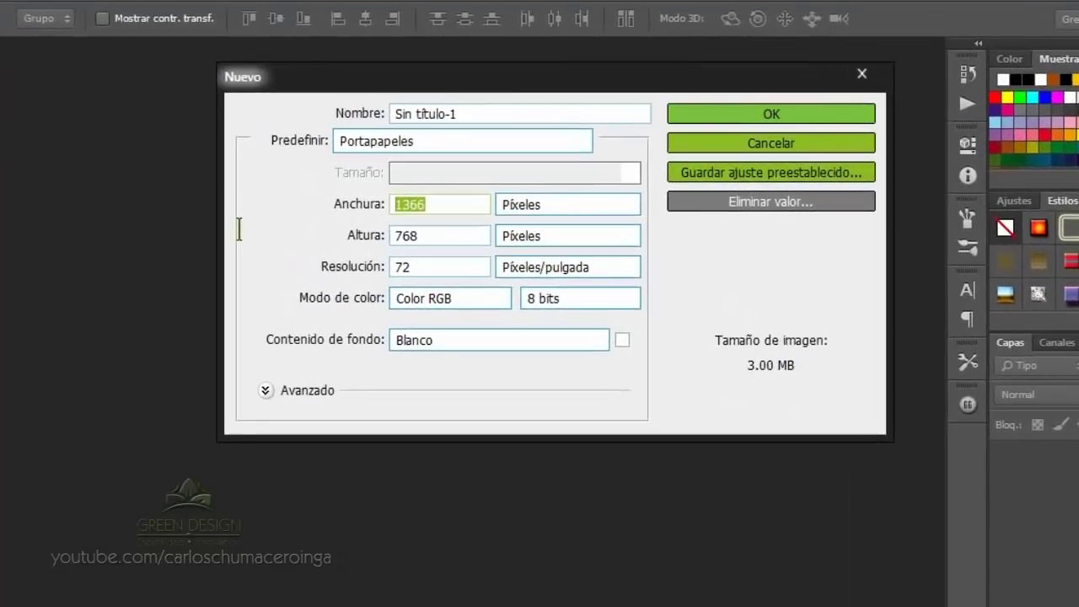
{"action": "type", "text": "13"}
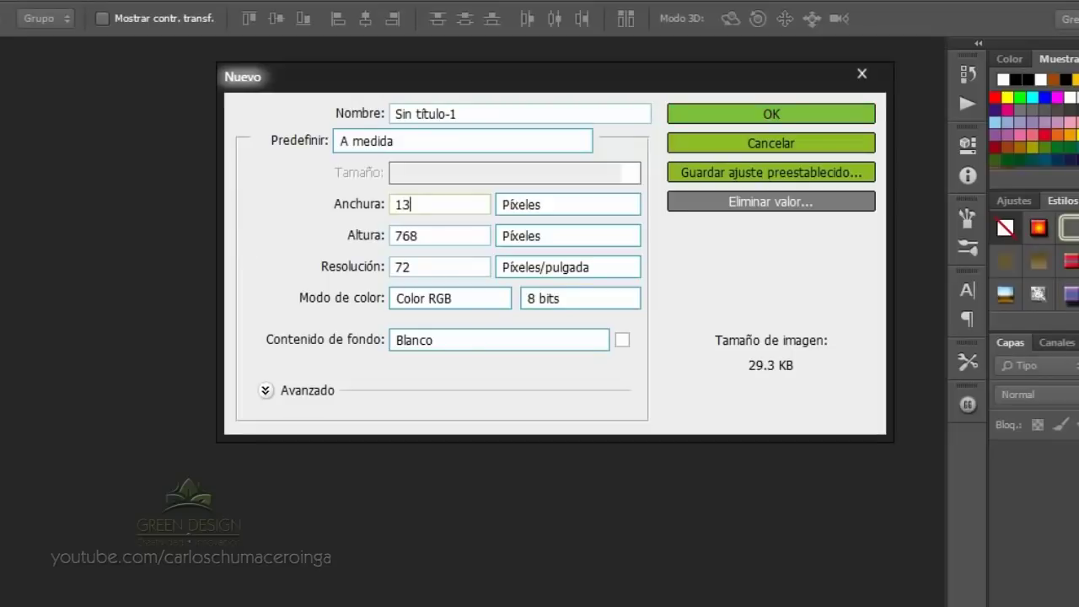
{"action": "type", "text": "40"}
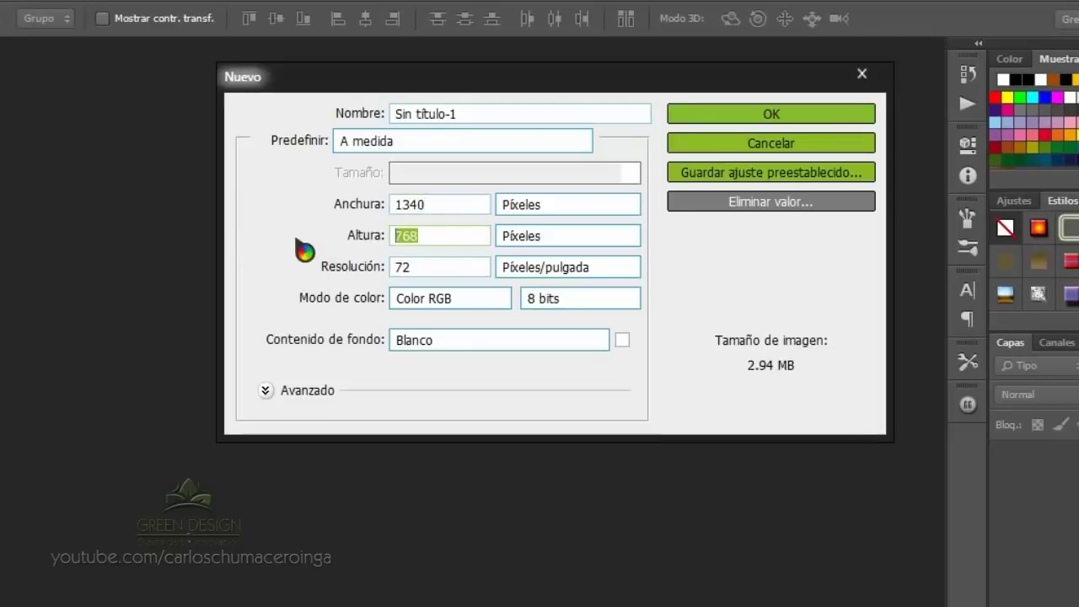
{"action": "type", "text": "641"}
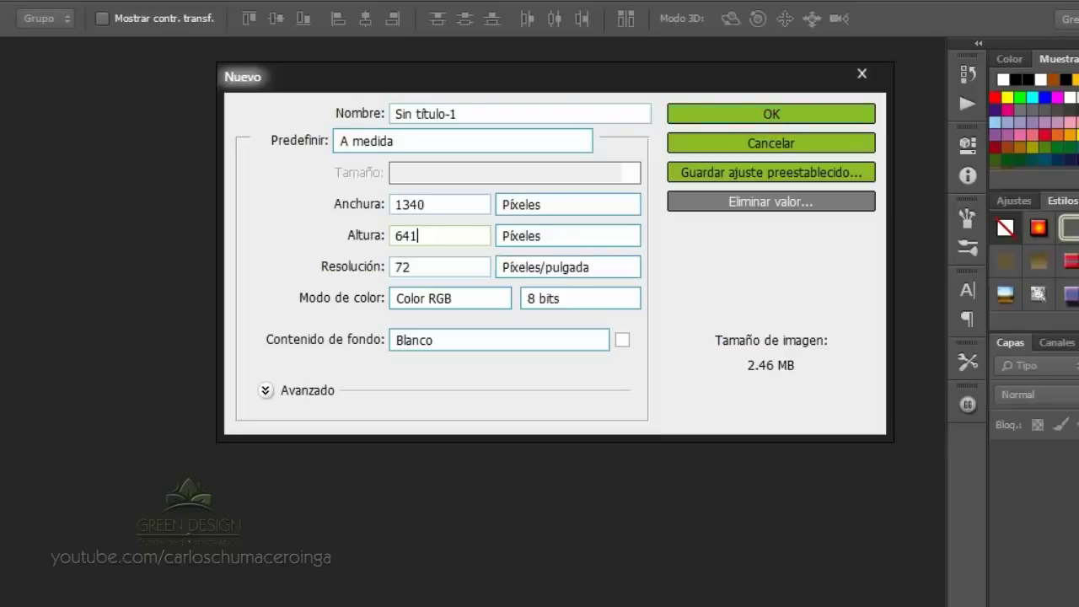
{"action": "key", "text": "Tab"}
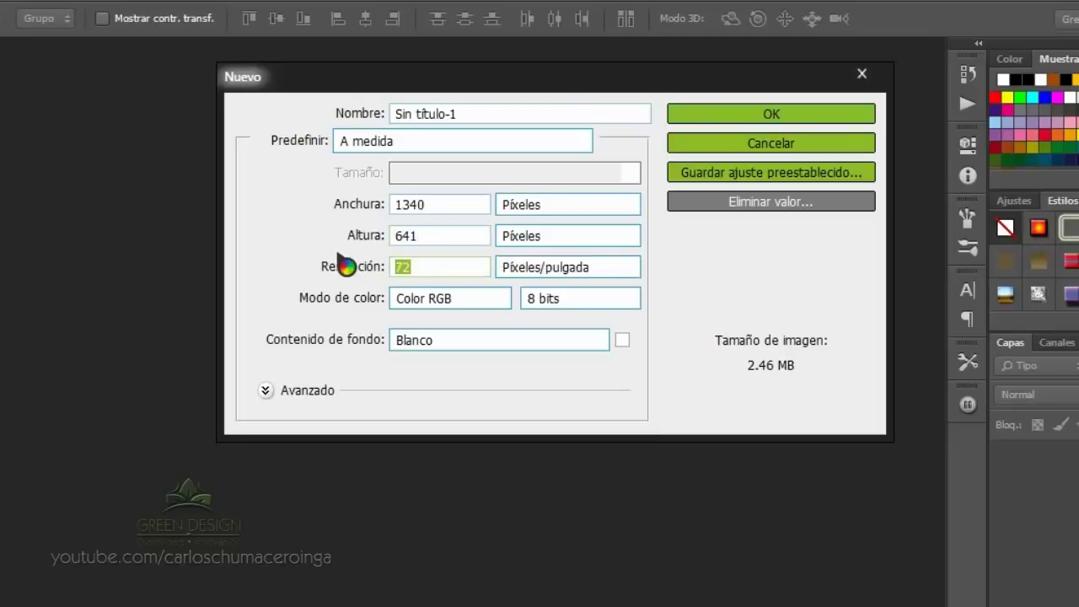
{"action": "type", "text": "100"}
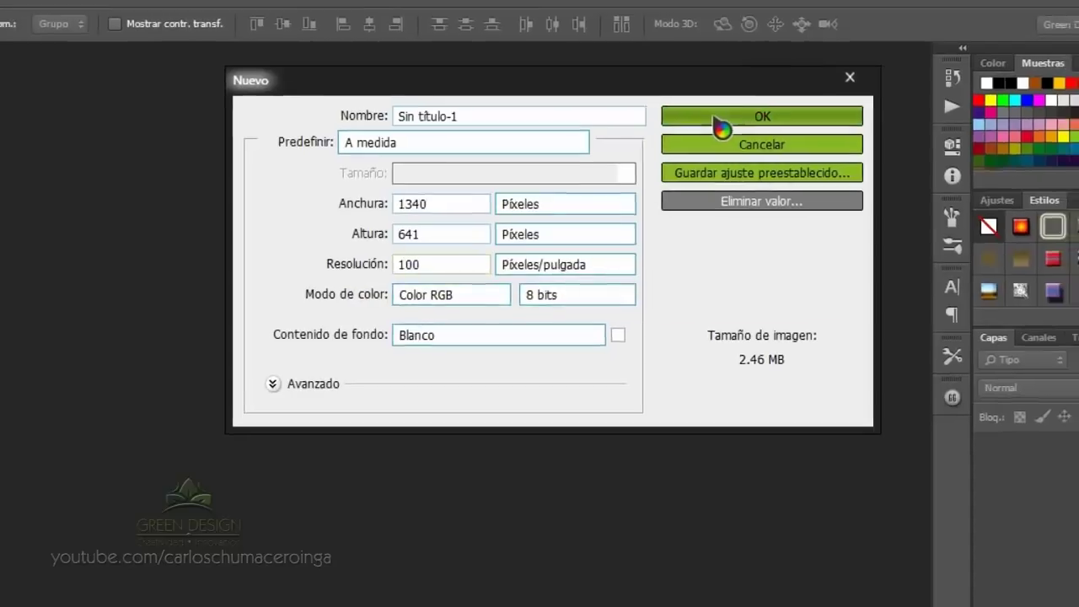
{"action": "left_click", "coordinate": [714, 118]}
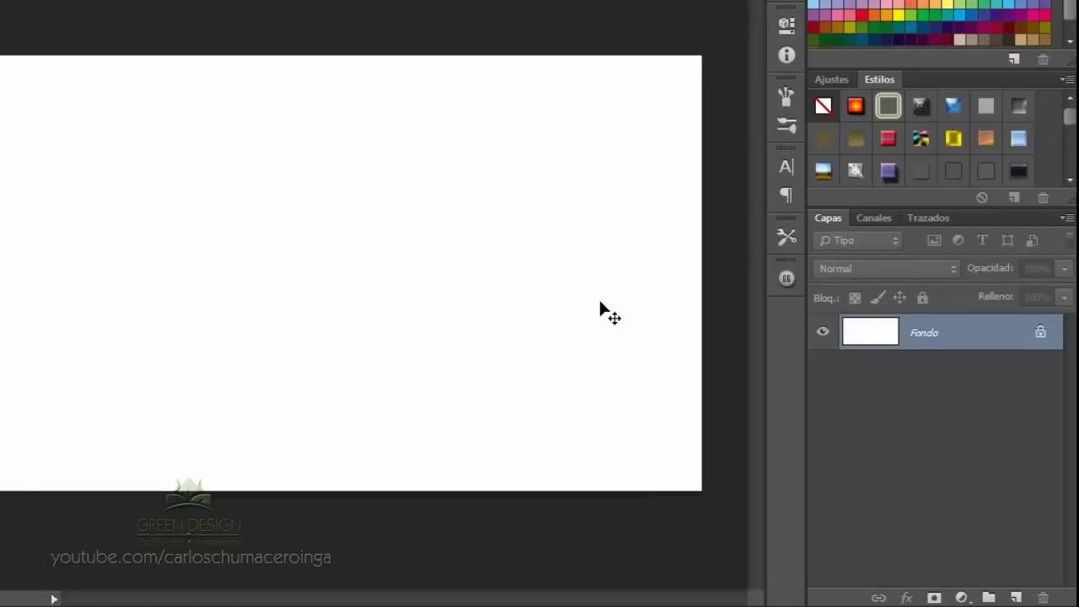
Add a gradient fill layer from the black-to-white preset, with a pure black left stop.
{"action": "left_click", "coordinate": [960, 597]}
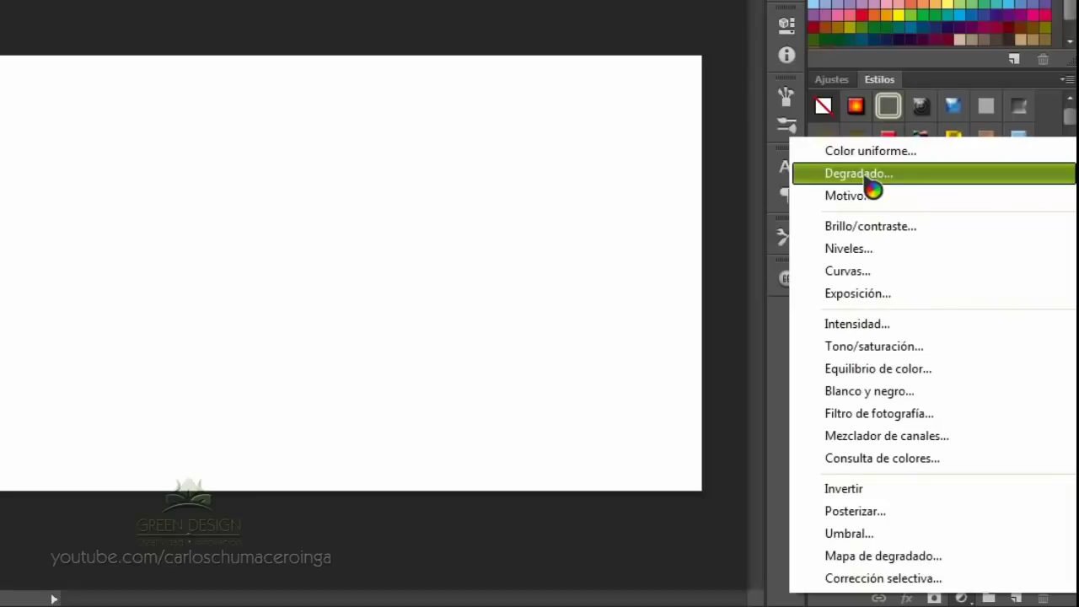
{"action": "left_click", "coordinate": [866, 178]}
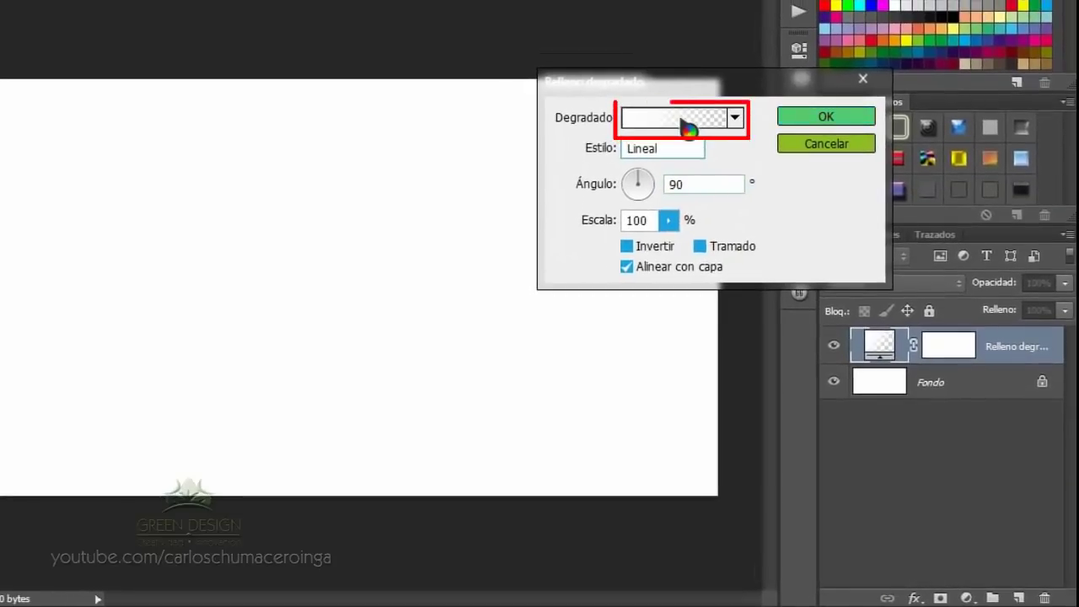
{"action": "left_click", "coordinate": [685, 126]}
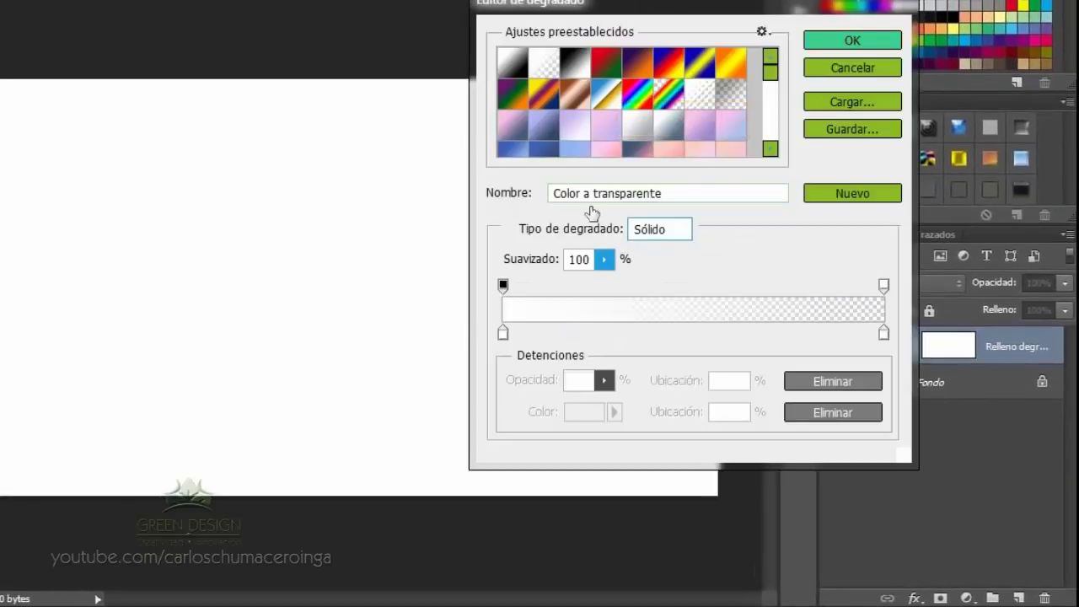
{"action": "left_click", "coordinate": [573, 63]}
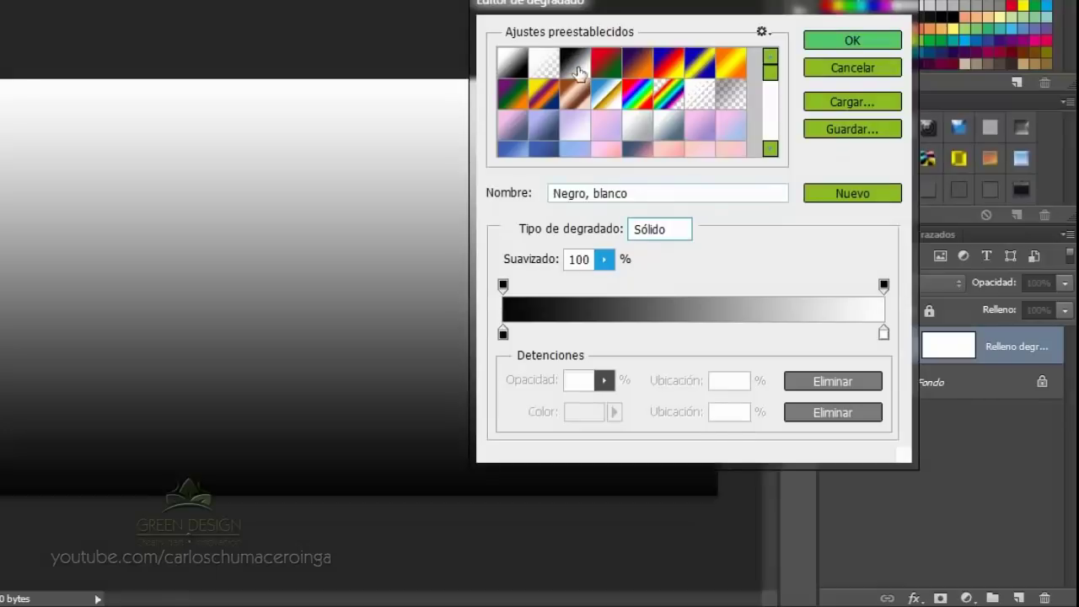
{"action": "left_click", "coordinate": [504, 334]}
{"action": "left_click", "coordinate": [584, 417]}
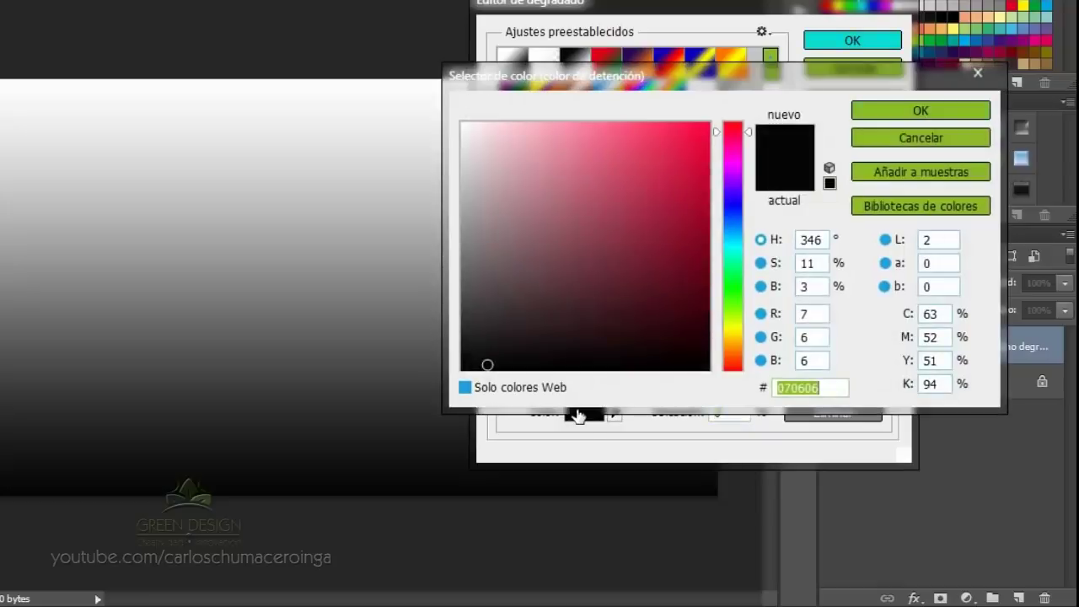
{"action": "left_click_drag", "start_coordinate": [697, 360], "coordinate": [721, 380]}
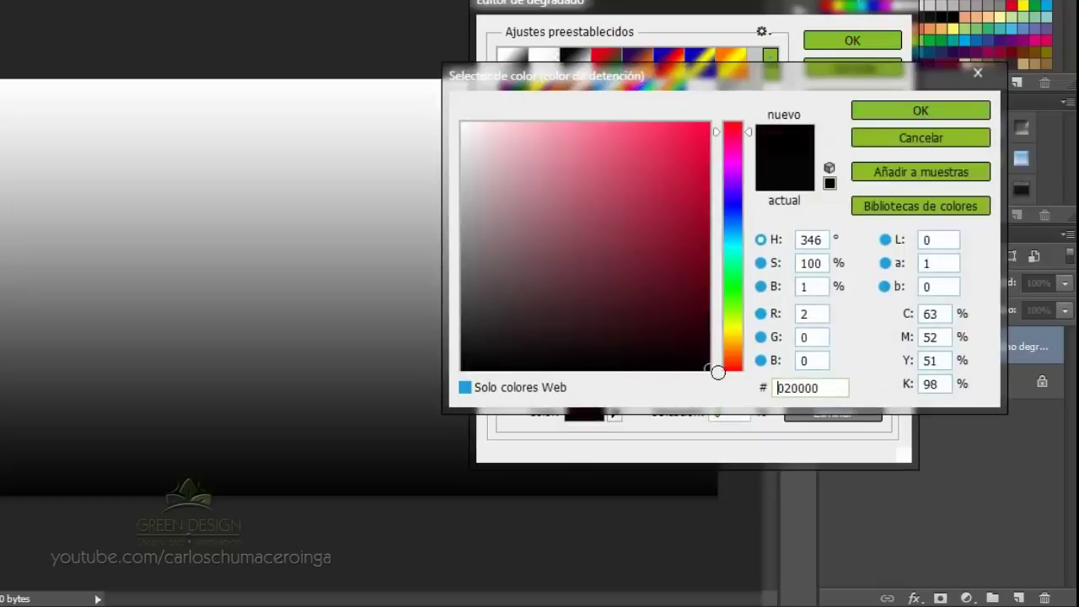
{"action": "left_click", "coordinate": [881, 116]}
Add a dark red 4f1001 middle colour stop at 45%.
{"action": "left_click", "coordinate": [647, 333]}
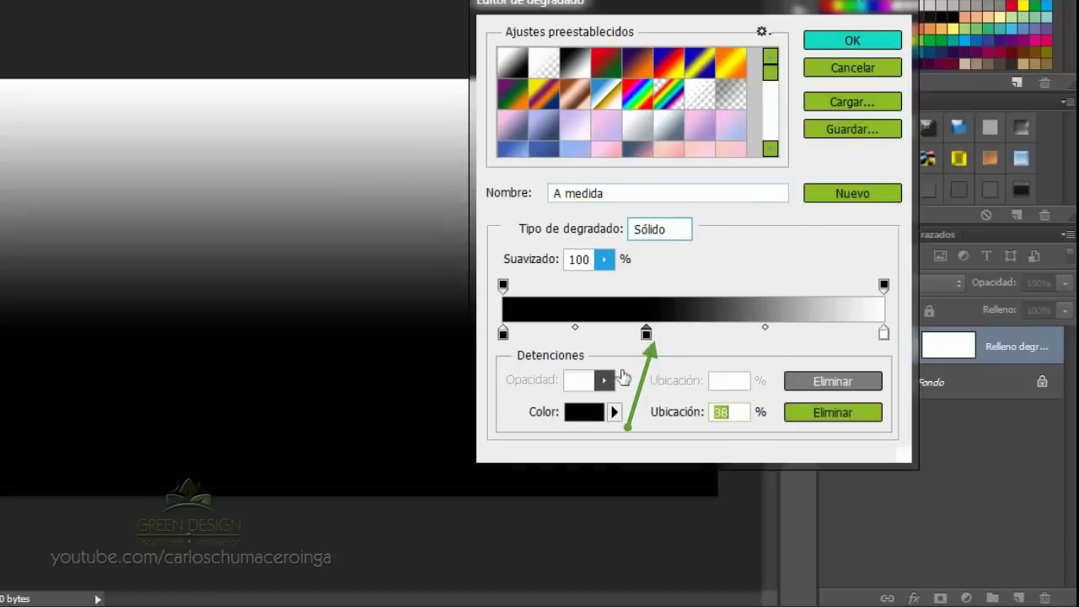
{"action": "left_click", "coordinate": [592, 417]}
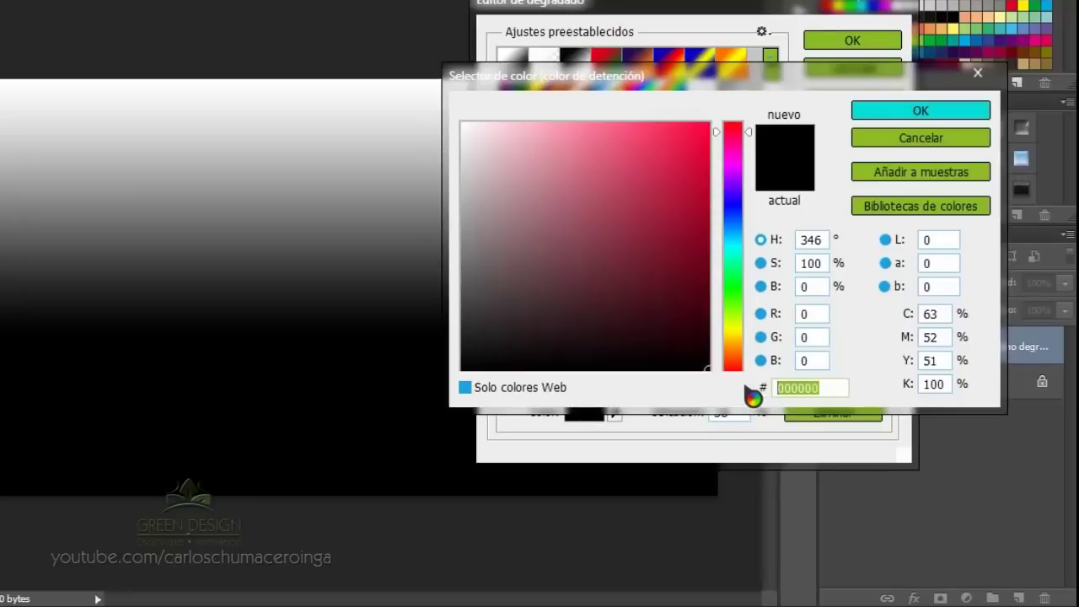
{"action": "type", "text": "4"}
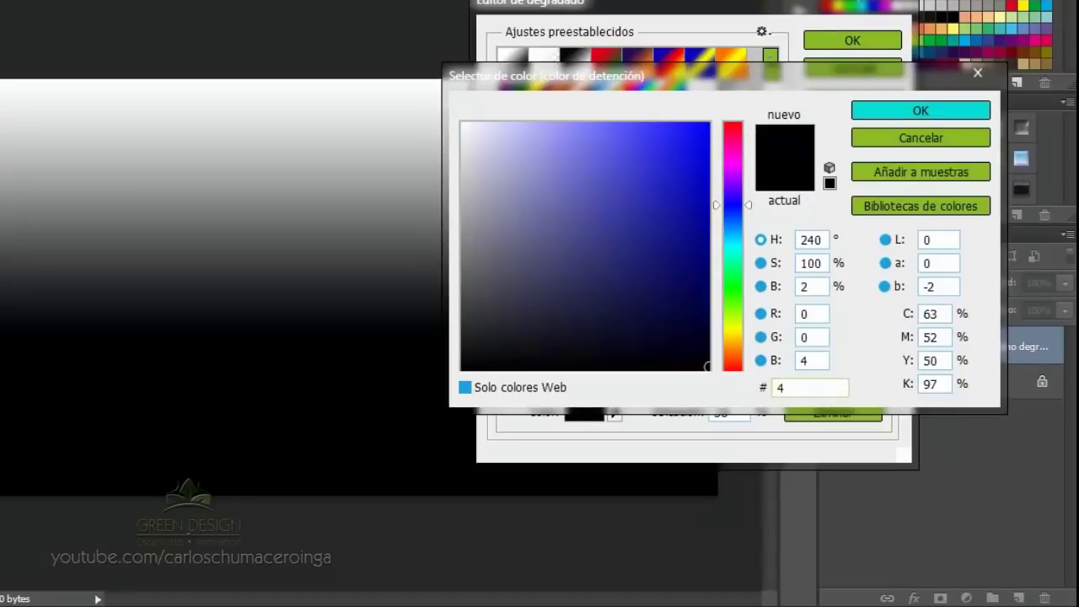
{"action": "type", "text": "f"}
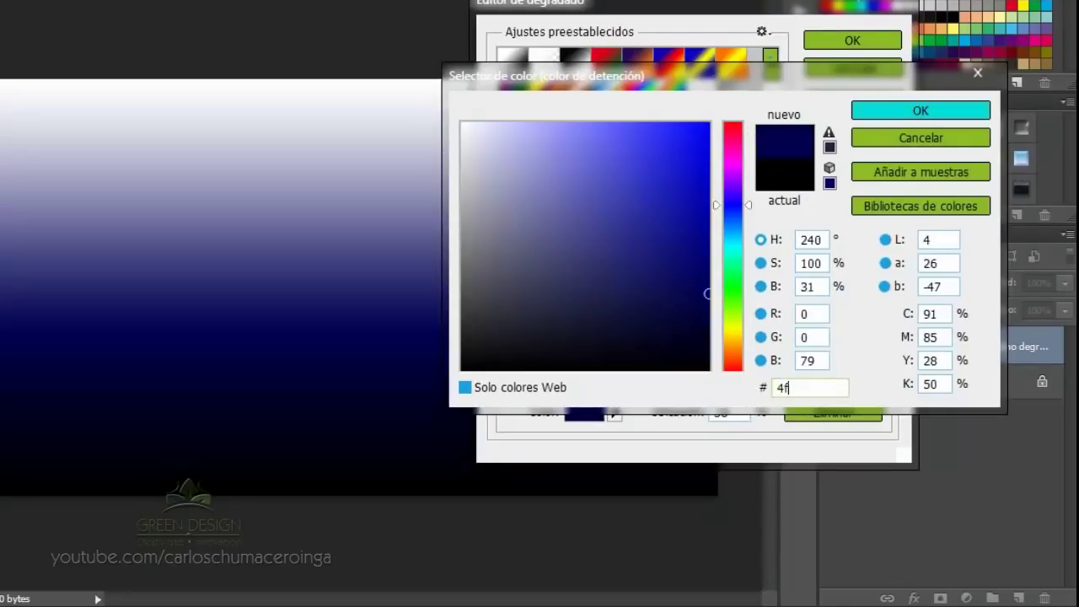
{"action": "type", "text": "100"}
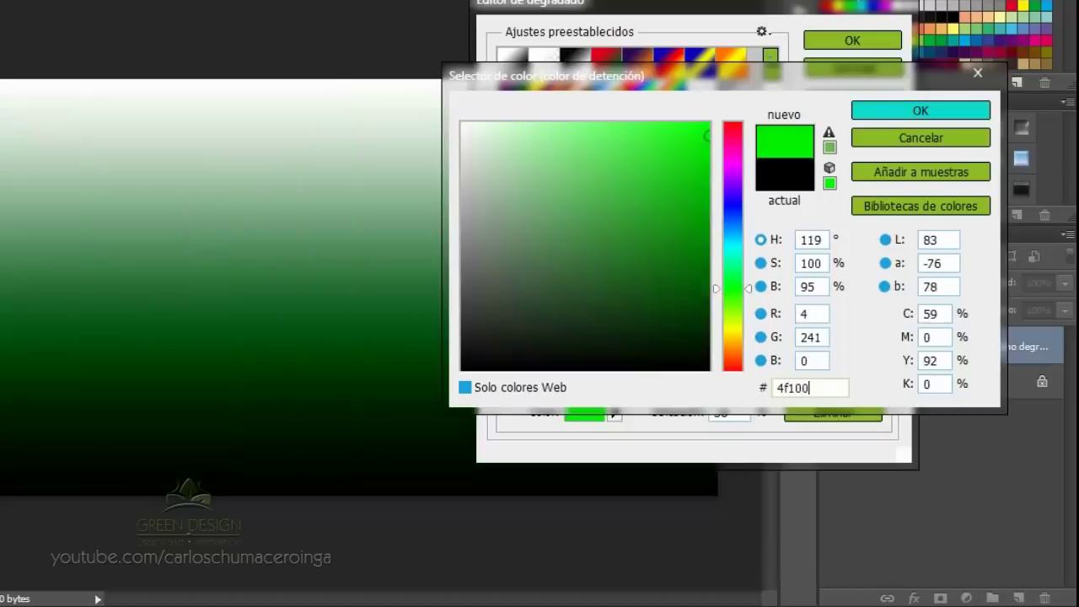
{"action": "type", "text": "1"}
{"action": "left_click", "coordinate": [879, 113]}
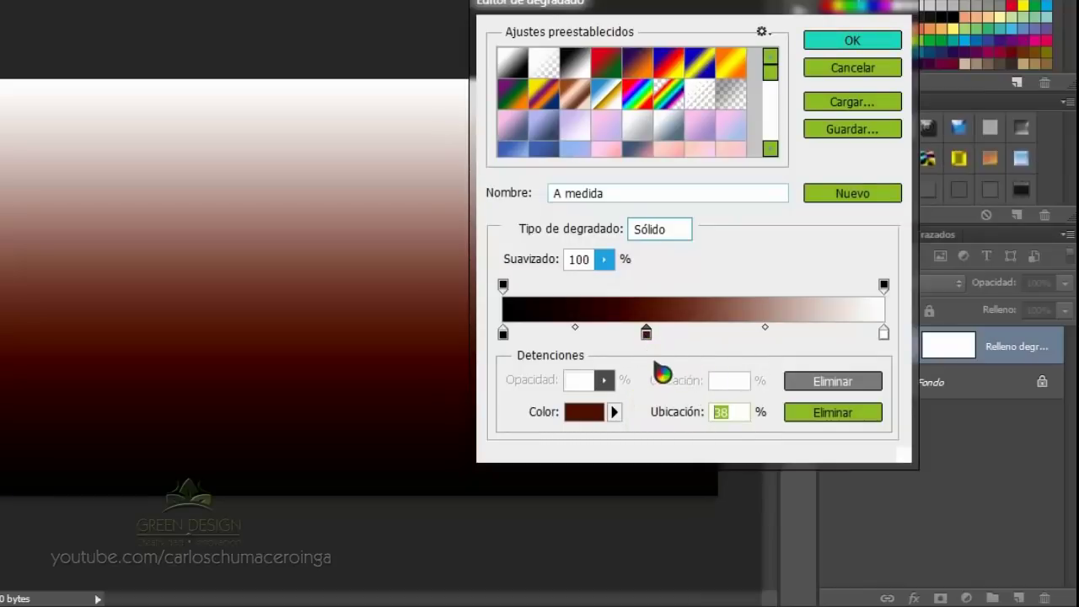
{"action": "type", "text": "45"}
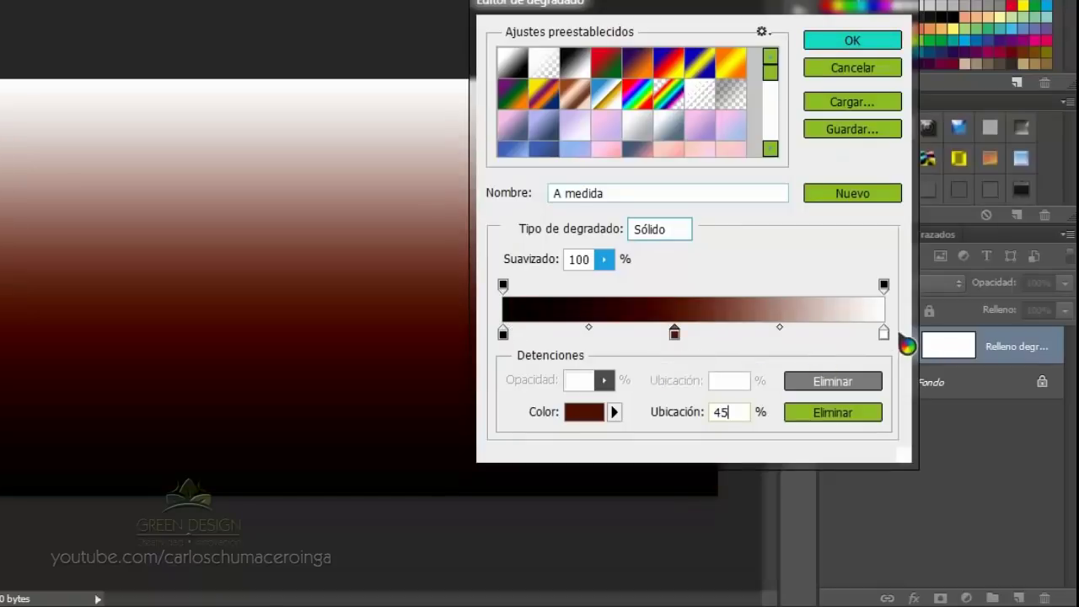
Set the gradient's end stop to #a92202 and accept the gradient.
{"action": "left_click", "coordinate": [883, 334]}
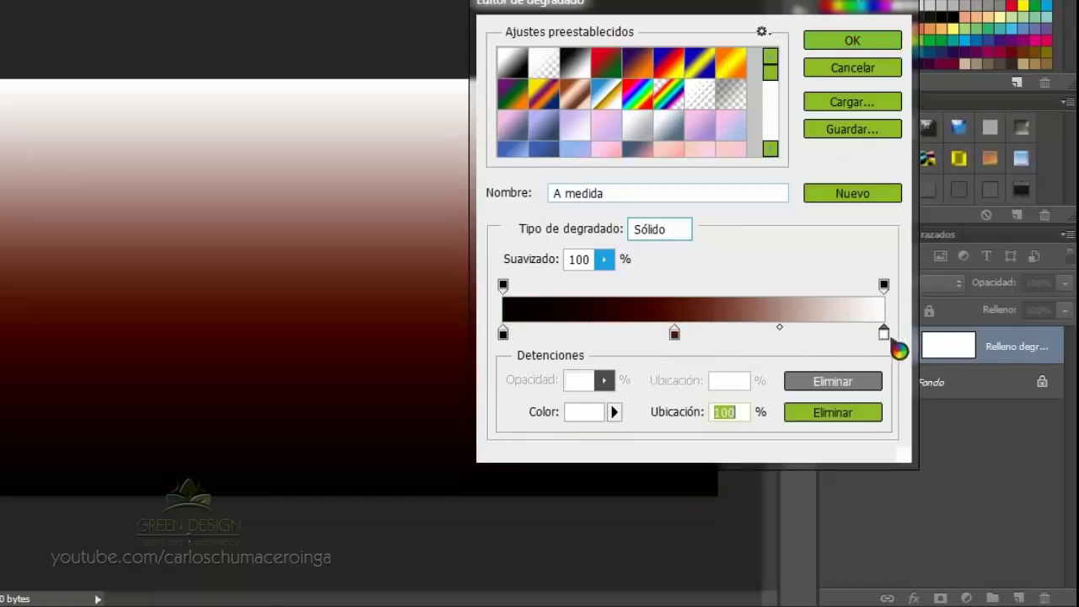
{"action": "left_click", "coordinate": [584, 413]}
{"action": "left_click", "coordinate": [812, 387]}
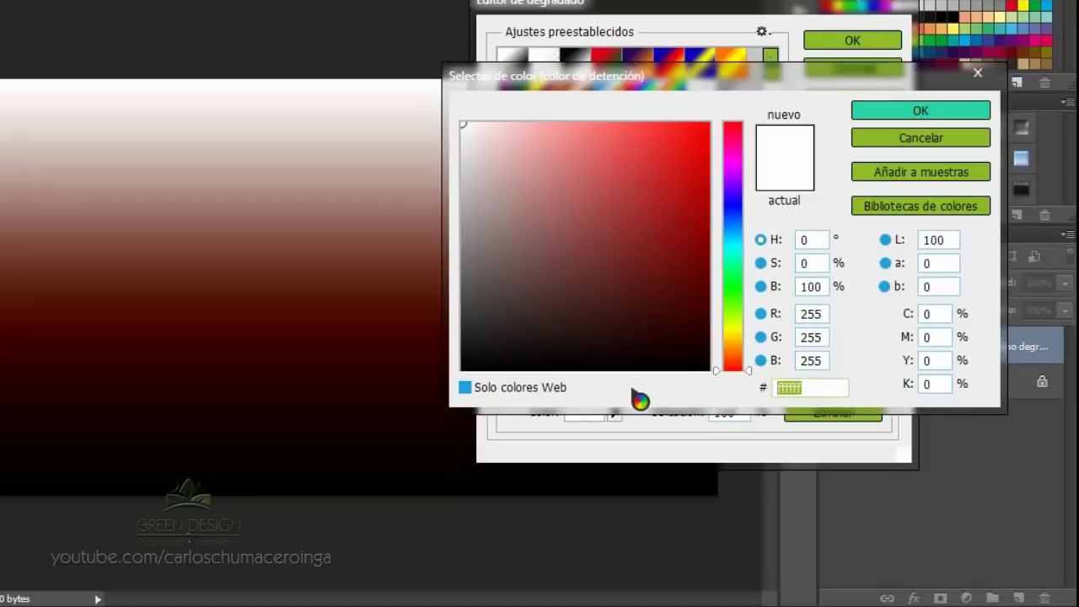
{"action": "type", "text": "a9"}
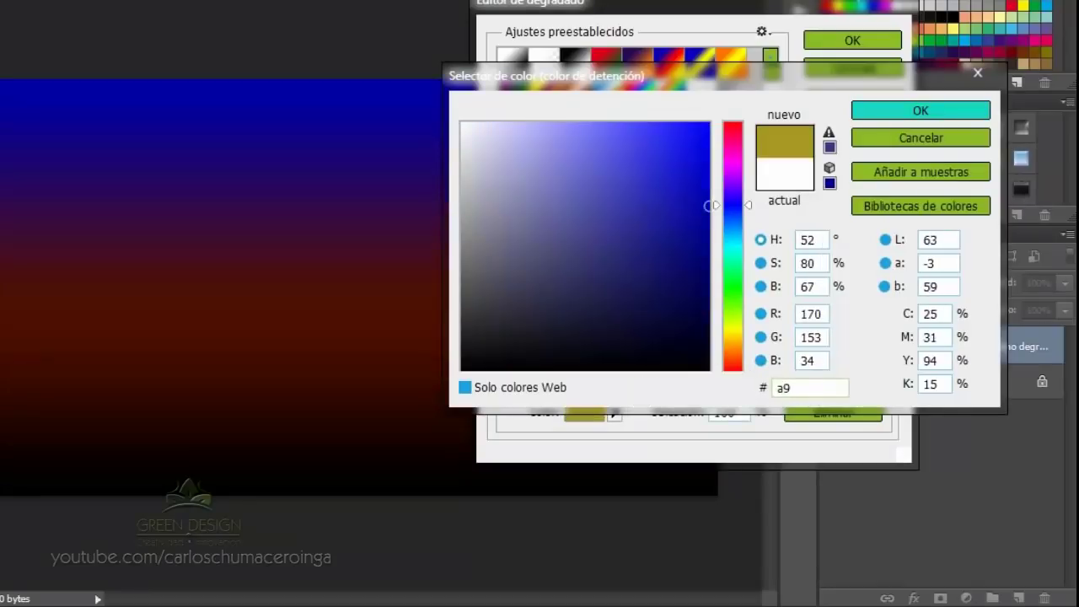
{"action": "type", "text": "2202"}
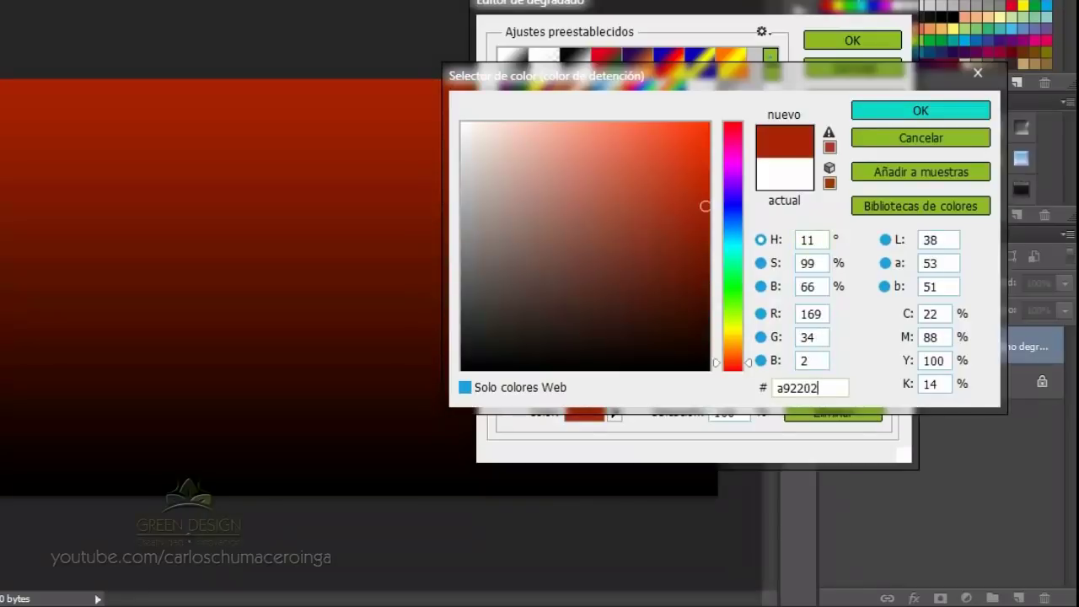
{"action": "left_click", "coordinate": [868, 111]}
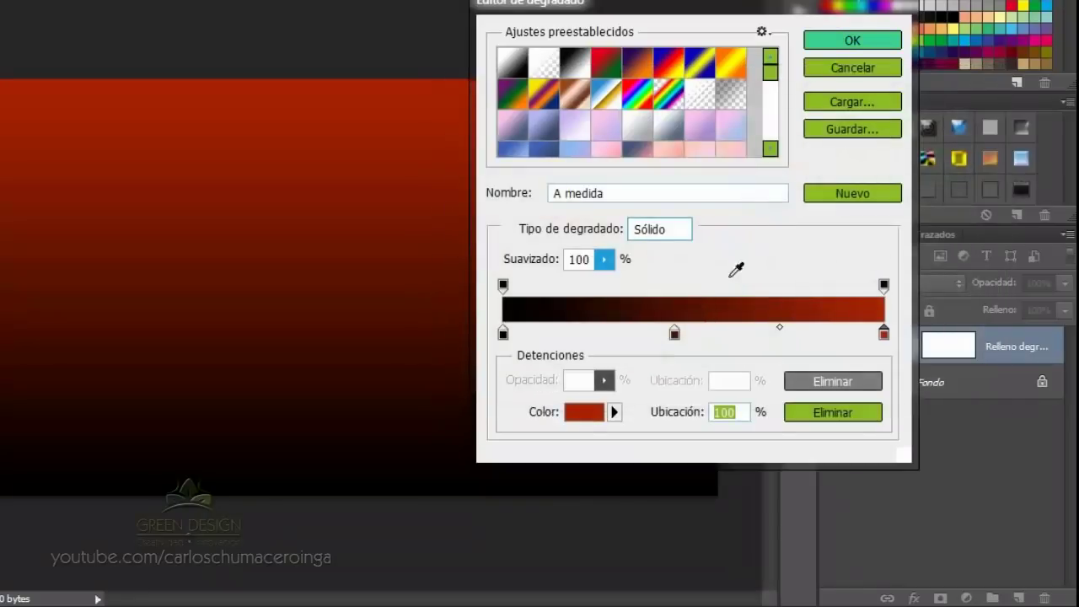
{"action": "left_click", "coordinate": [826, 42]}
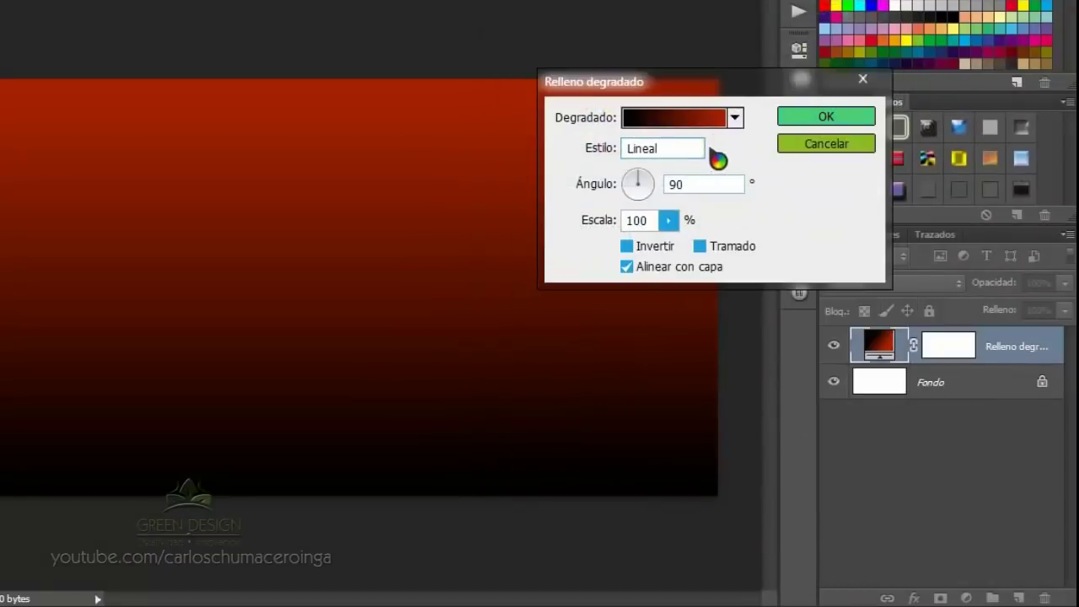
Make the gradient fill an inverted radial and delete the Fondo layer.
{"action": "left_click", "coordinate": [698, 150]}
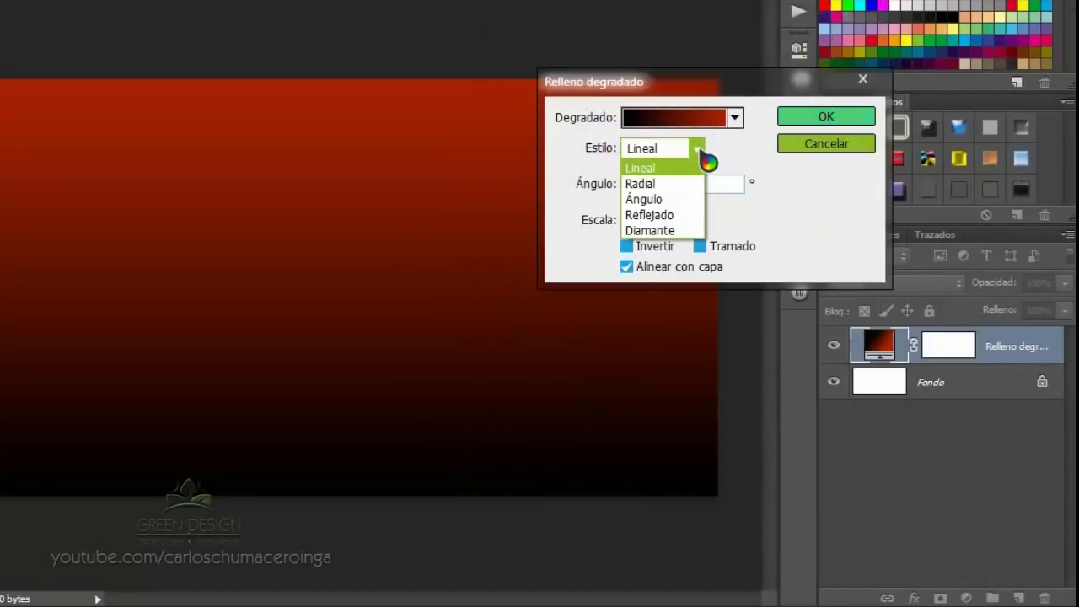
{"action": "left_click", "coordinate": [674, 183]}
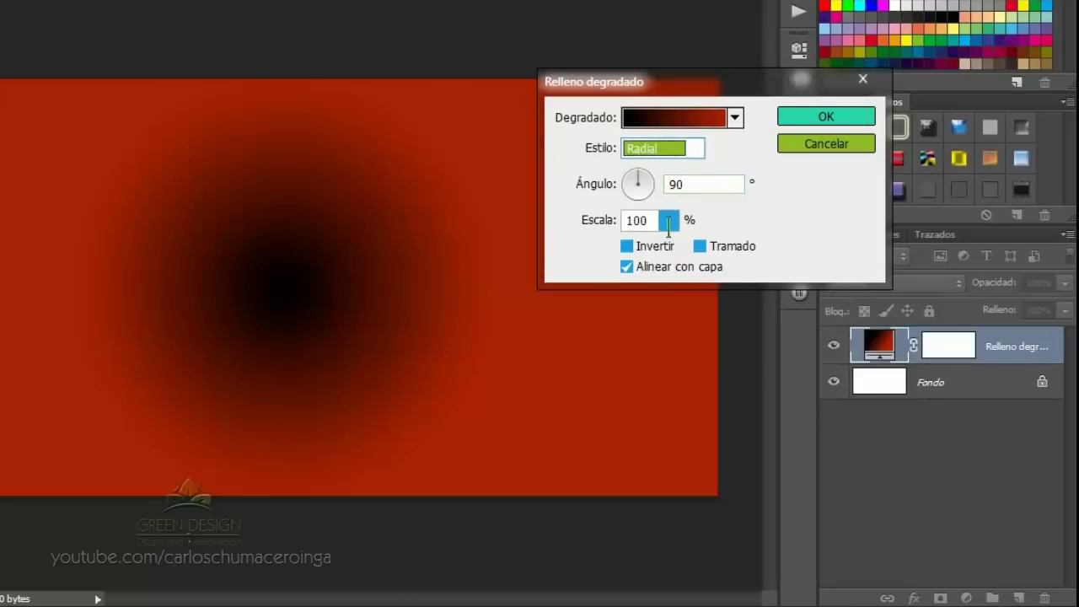
{"action": "left_click", "coordinate": [650, 249]}
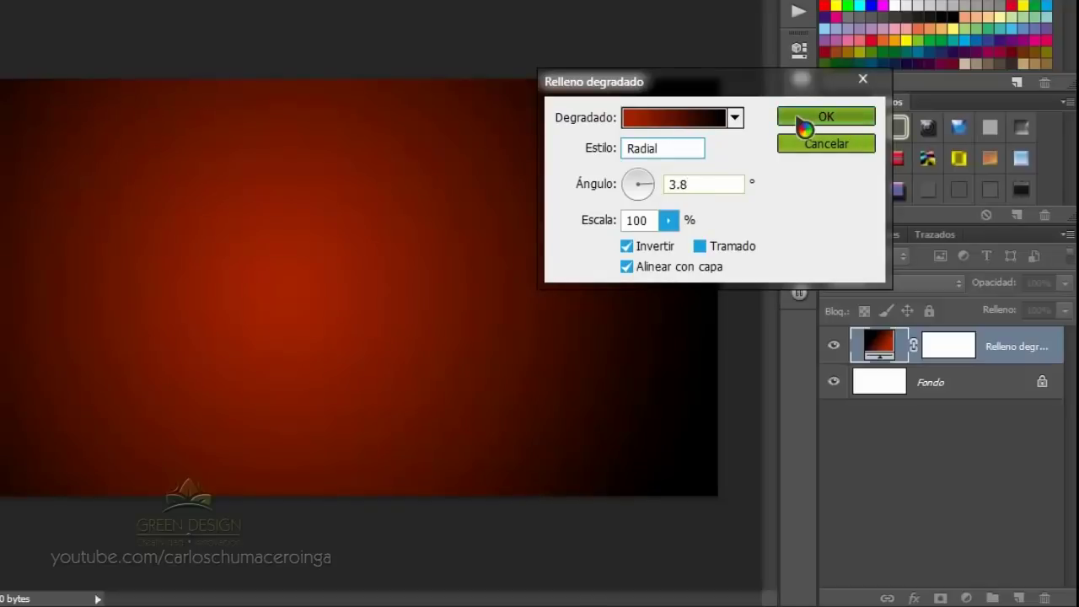
{"action": "left_click", "coordinate": [802, 126]}
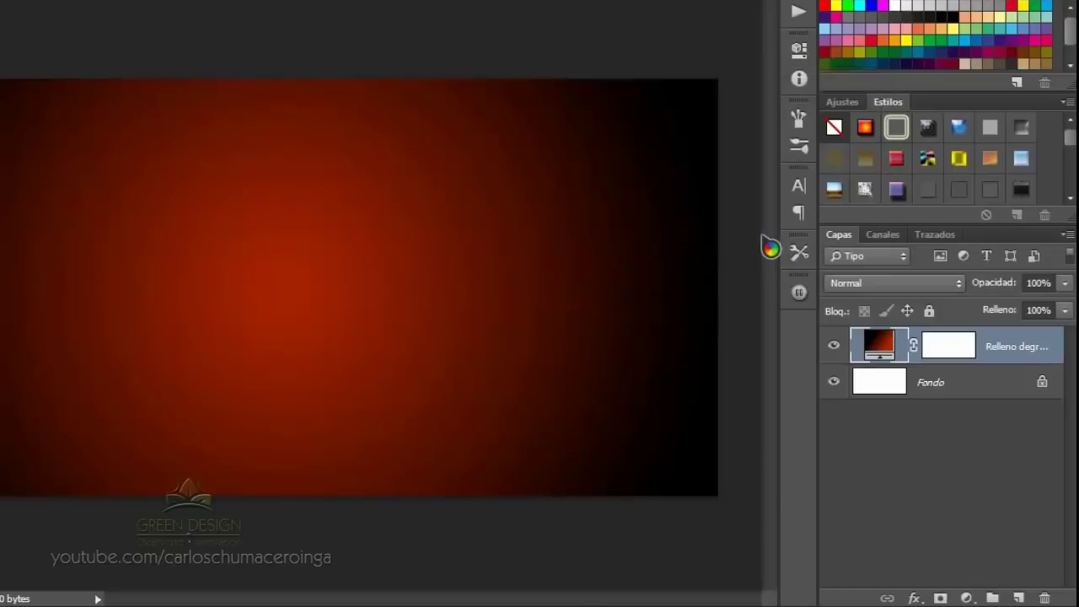
{"action": "left_click_drag", "start_coordinate": [991, 390], "coordinate": [1043, 597]}
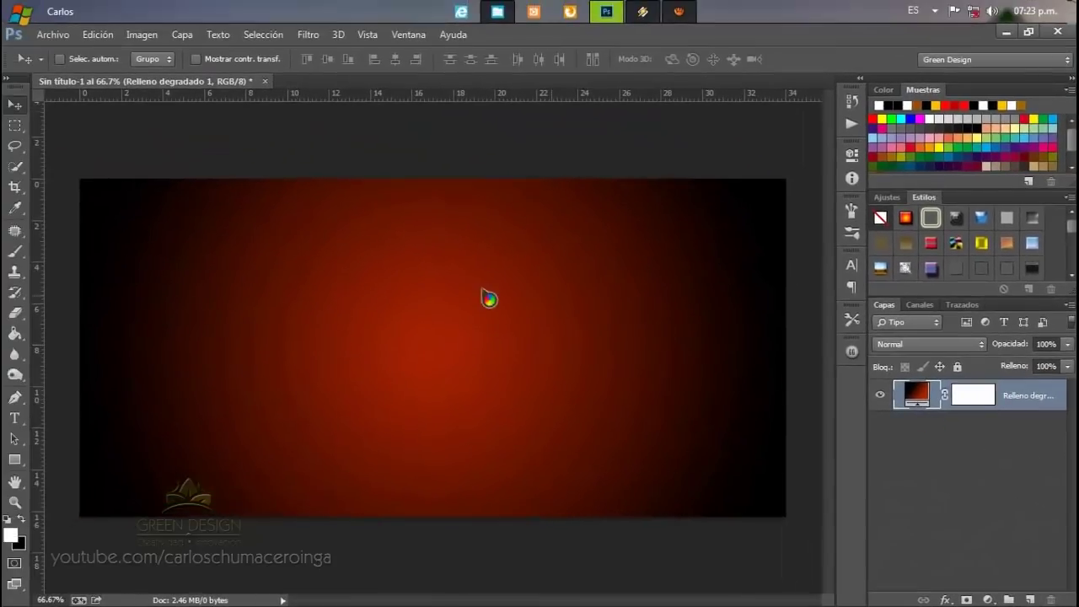
Open Textura.jpg, copy it into the gradient document, and close the original.
{"action": "left_click", "coordinate": [52, 34]}
{"action": "left_click", "coordinate": [68, 66]}
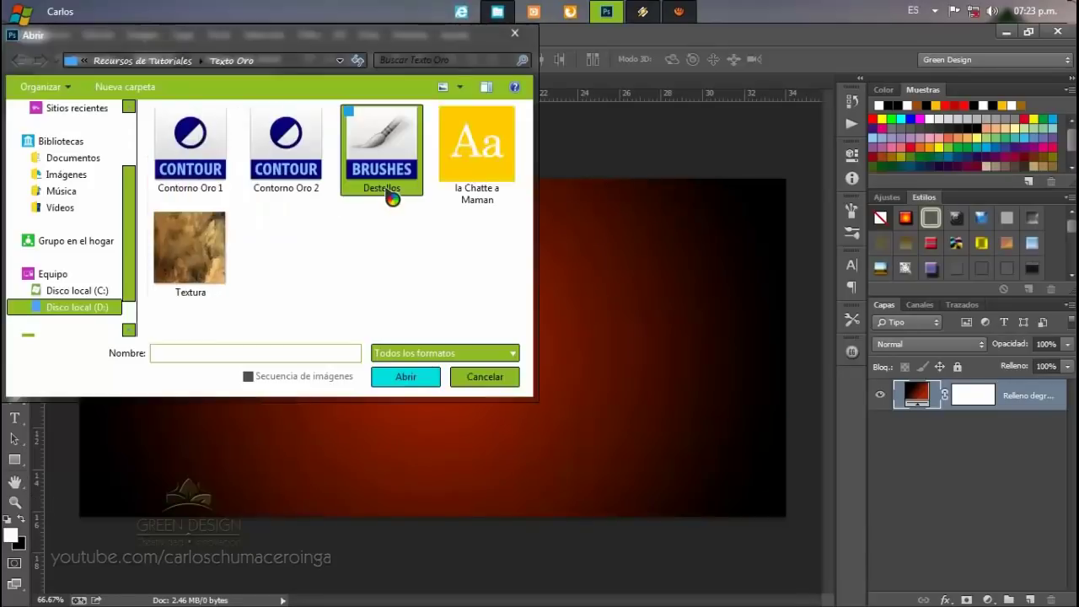
{"action": "left_click", "coordinate": [207, 253]}
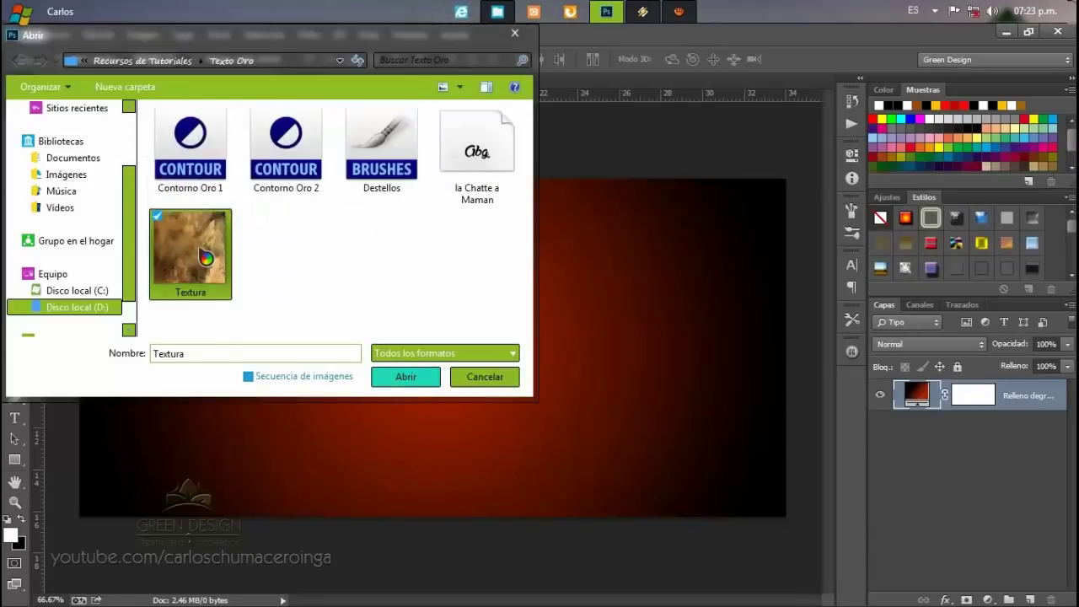
{"action": "left_click", "coordinate": [403, 383]}
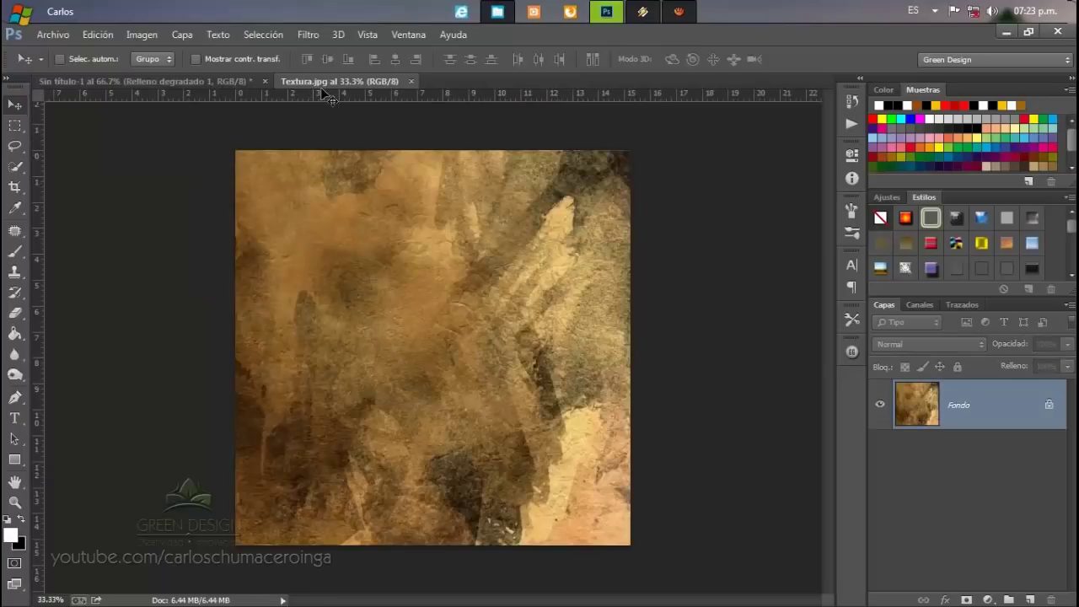
{"action": "left_click_drag", "start_coordinate": [334, 93], "coordinate": [127, 221]}
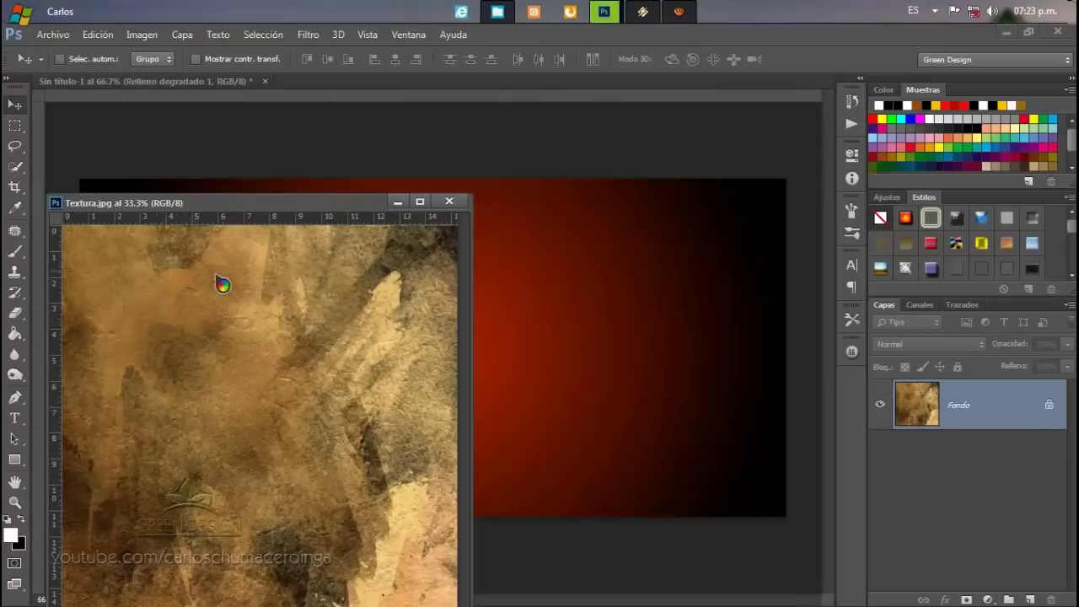
{"action": "mouse_move", "coordinate": [167, 258]}
{"action": "left_mouse_down"}
{"action": "mouse_move", "coordinate": [550, 266]}
{"action": "mouse_move", "coordinate": [539, 260]}
{"action": "left_mouse_up"}
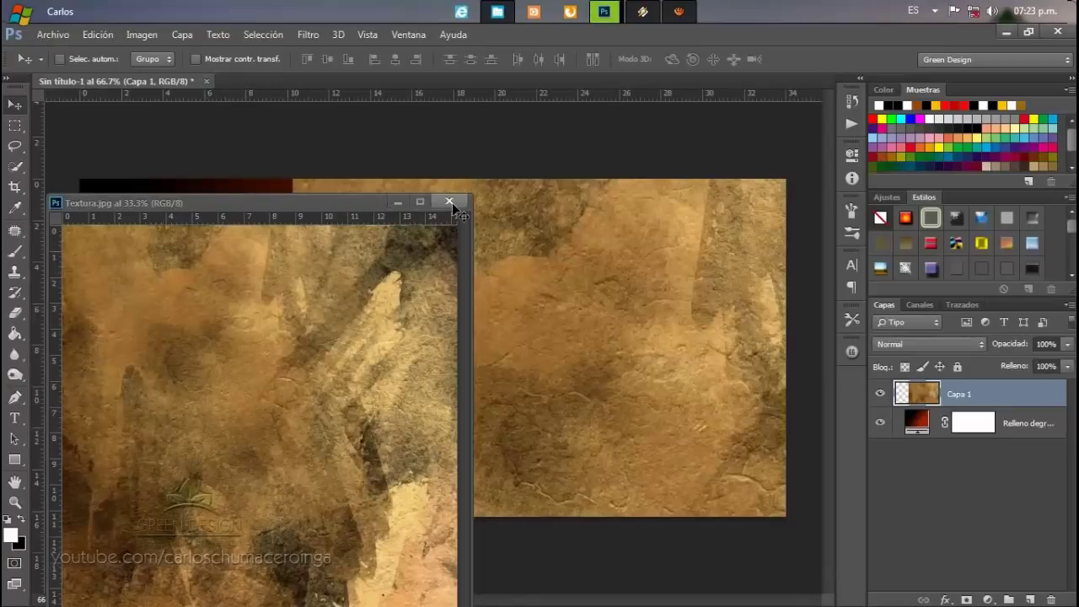
{"action": "left_click", "coordinate": [453, 206]}
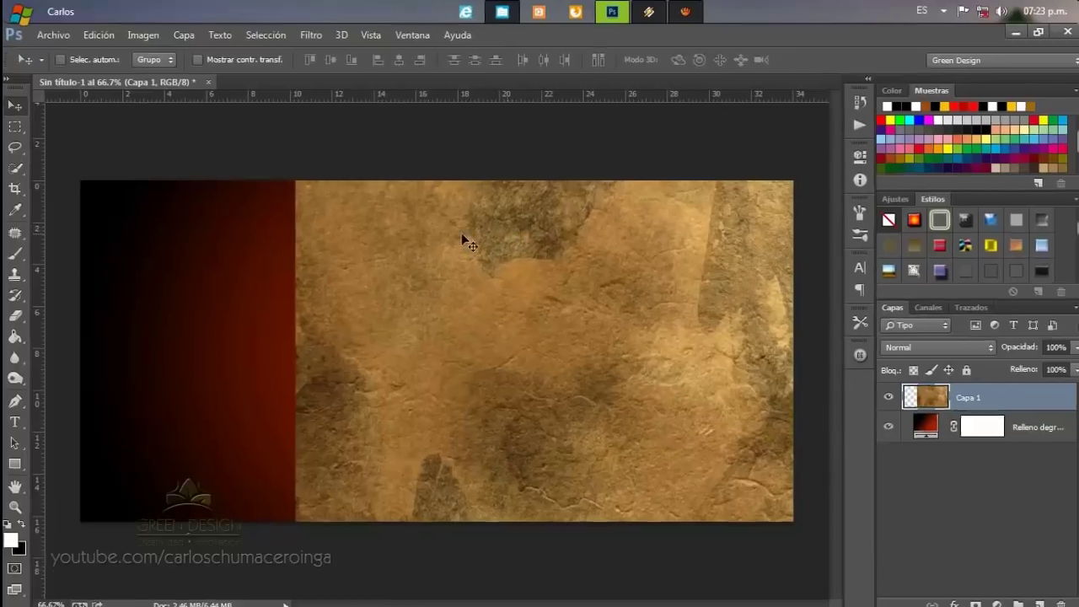
Scale the texture layer to roughly 89% × 98% and reposition it over the canvas.
{"action": "left_click_drag", "start_coordinate": [464, 236], "coordinate": [394, 237]}
{"action": "left_click_drag", "start_coordinate": [454, 274], "coordinate": [422, 295]}
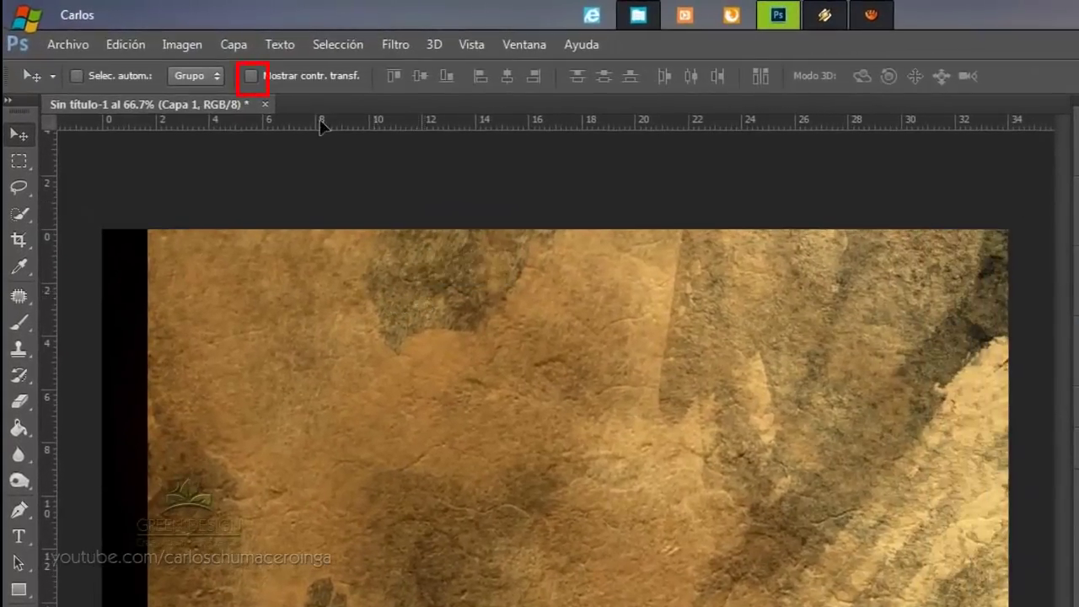
{"action": "left_click", "coordinate": [252, 76]}
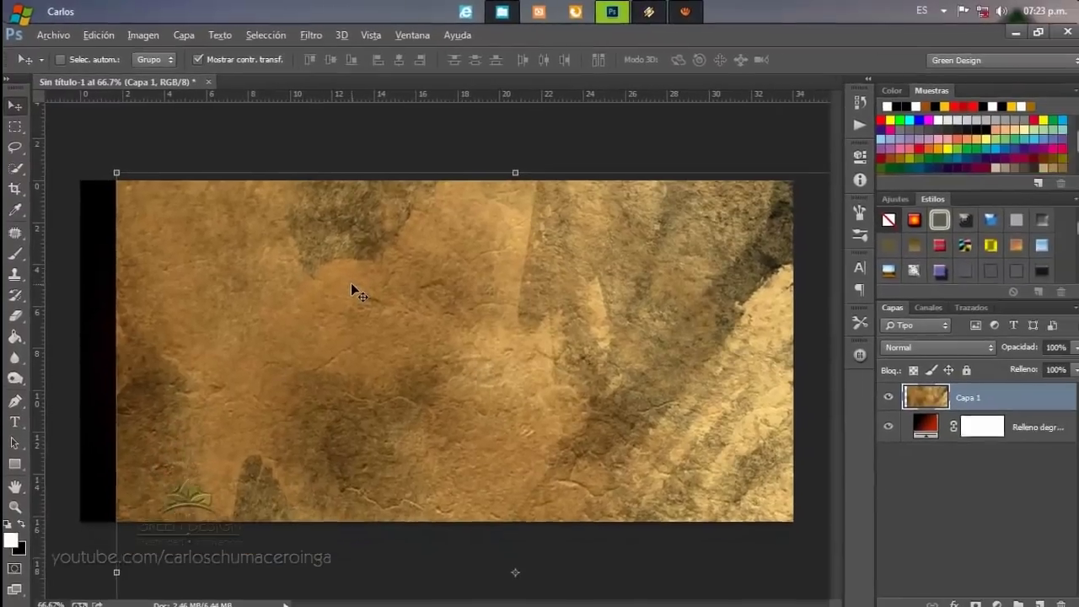
{"action": "scroll", "coordinate": [352, 284], "scroll_direction": "down", "scroll_amount": 2}
{"action": "scroll", "coordinate": [351, 284], "scroll_direction": "down", "scroll_amount": 1}
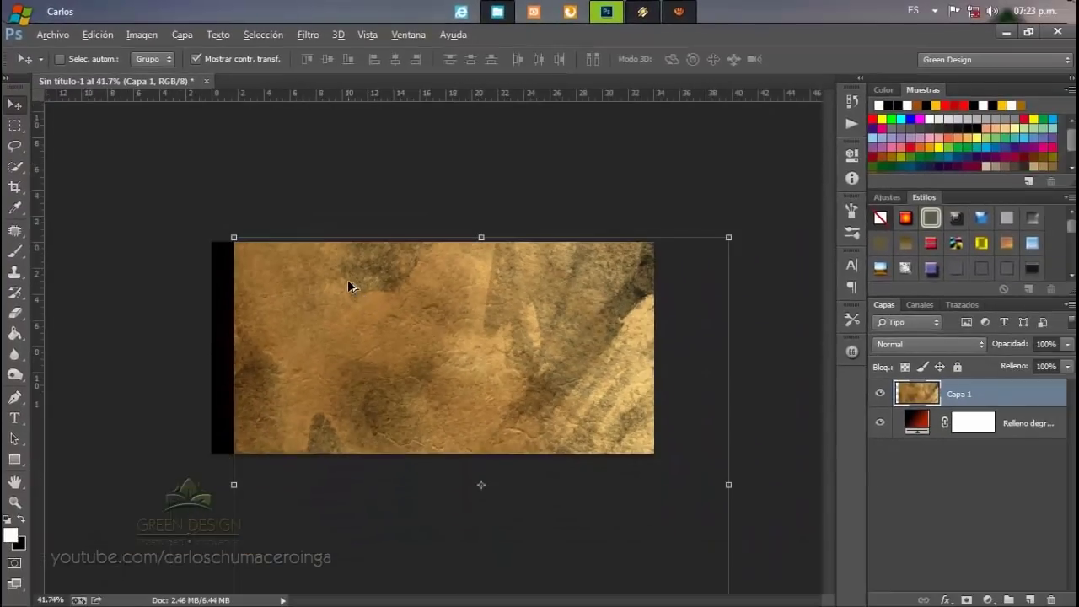
{"action": "scroll", "coordinate": [352, 284], "scroll_direction": "down", "scroll_amount": 1}
{"action": "left_click_drag", "start_coordinate": [469, 349], "coordinate": [448, 297]}
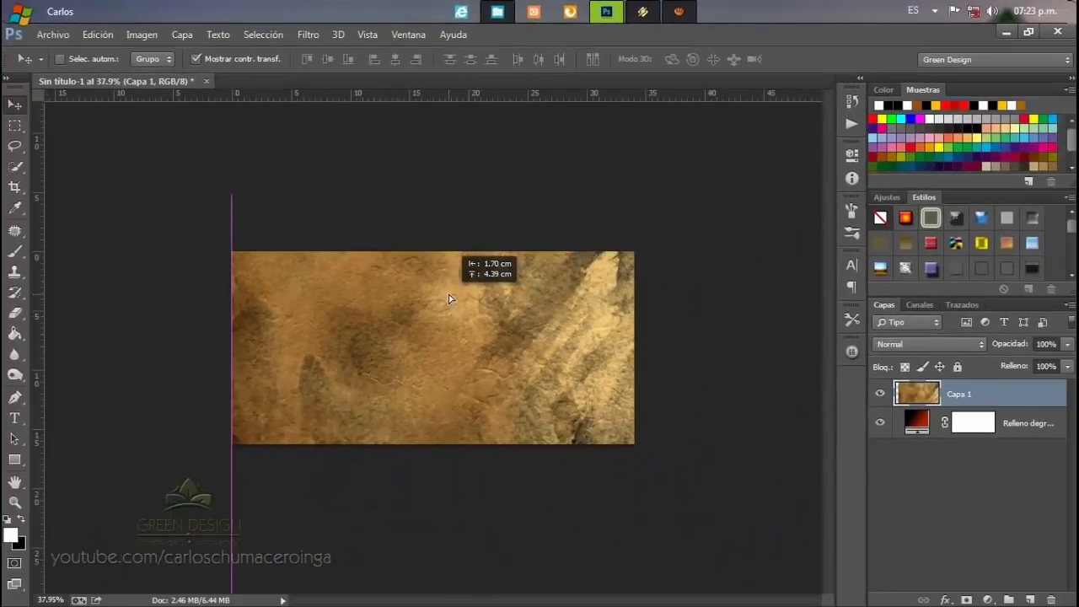
{"action": "scroll", "coordinate": [446, 297], "scroll_direction": "down", "scroll_amount": 1}
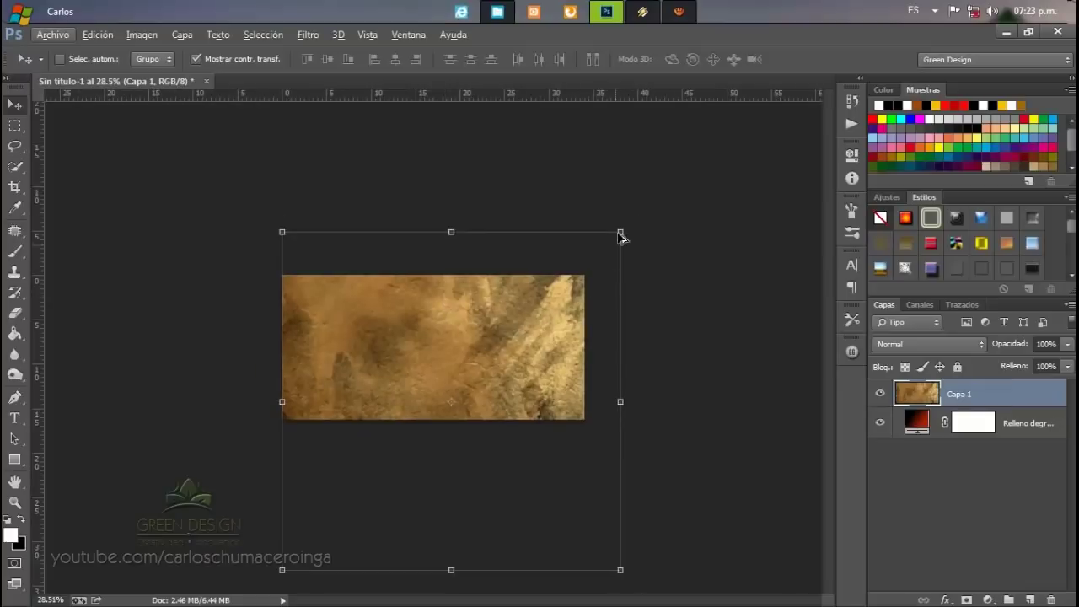
{"action": "left_click_drag", "start_coordinate": [621, 235], "coordinate": [581, 237]}
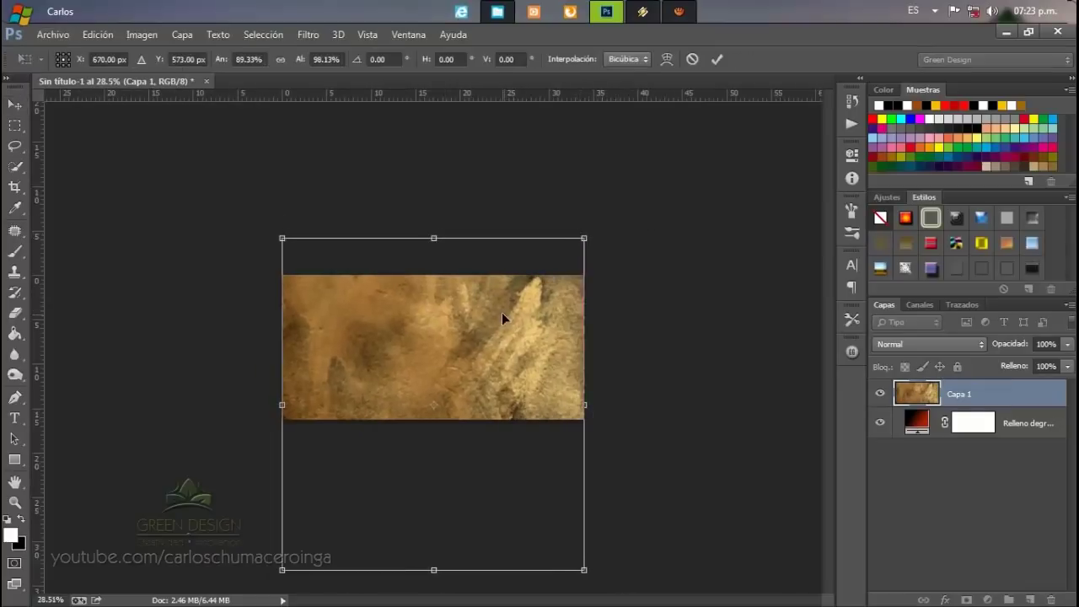
{"action": "left_click_drag", "start_coordinate": [502, 312], "coordinate": [506, 280]}
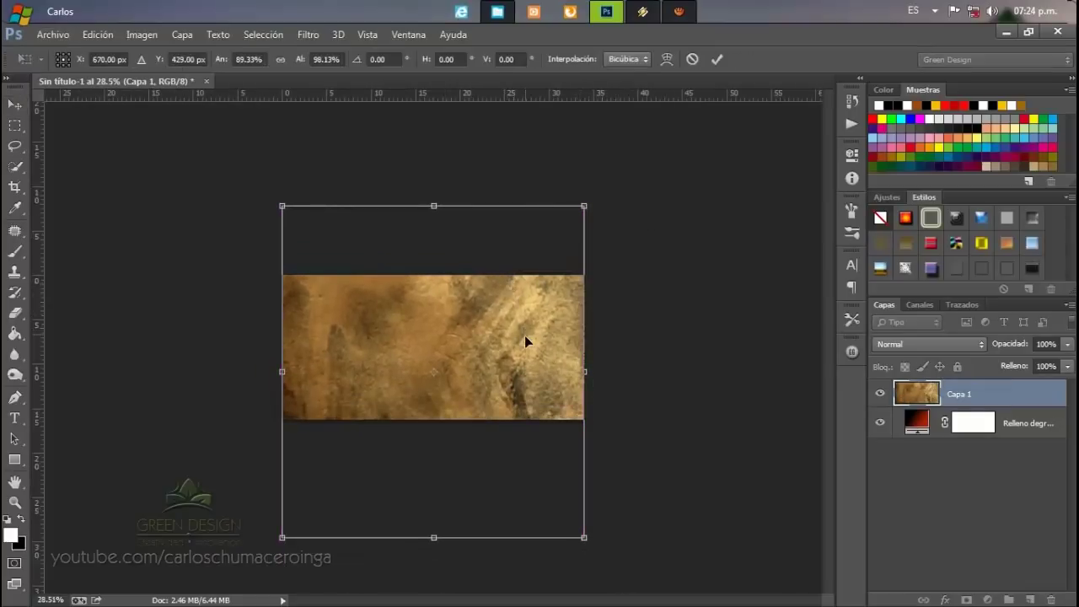
{"action": "key", "text": "Return"}
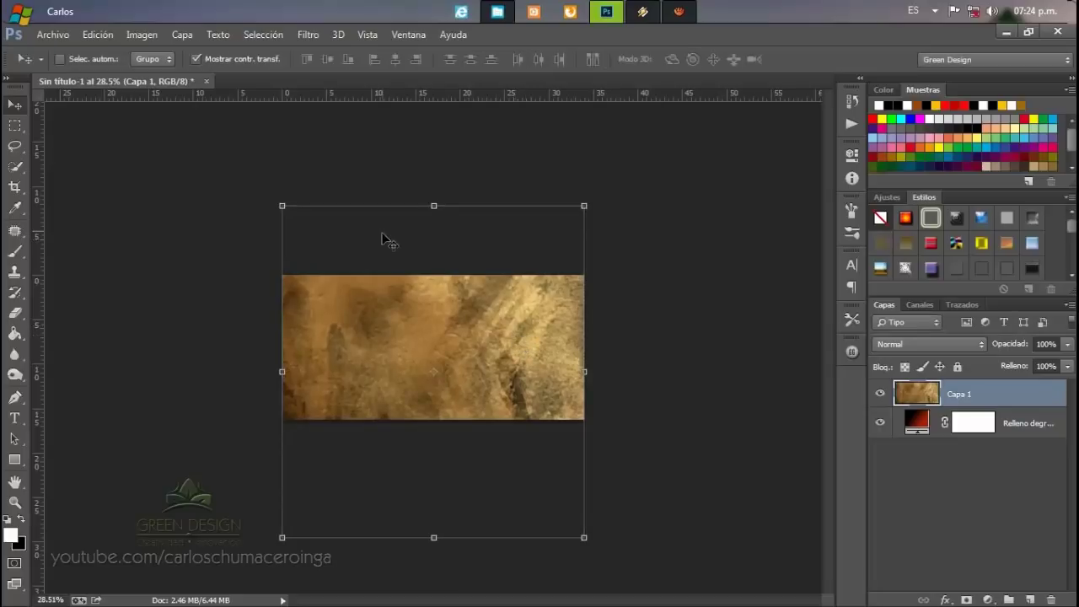
Desaturate the texture layer and set its blend mode to Superponer.
{"action": "left_click", "coordinate": [148, 34]}
{"action": "mouse_move", "coordinate": [168, 74]}
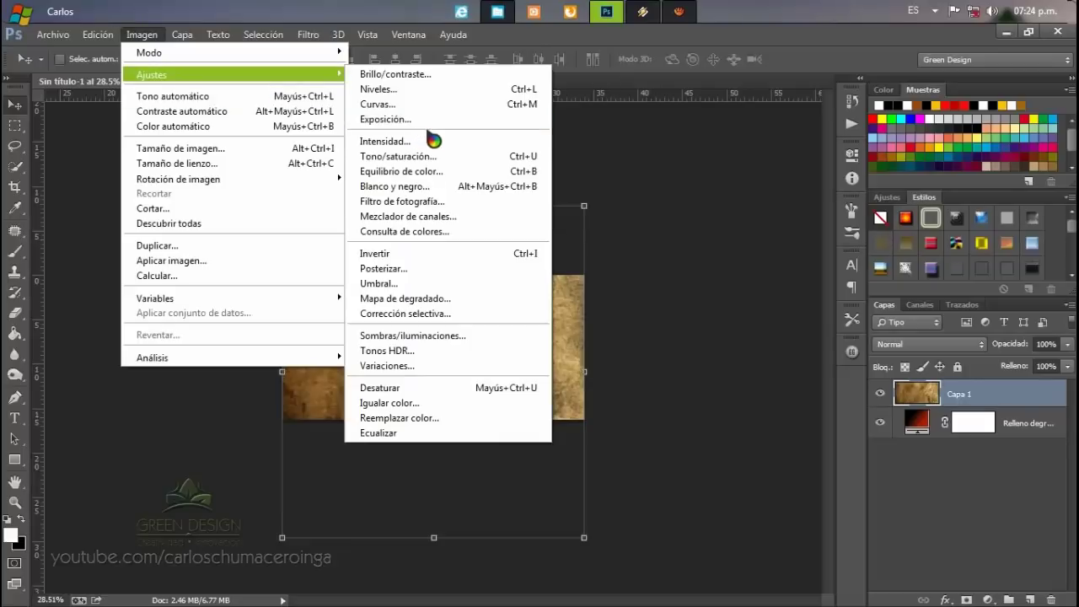
{"action": "left_click", "coordinate": [485, 389]}
{"action": "scroll", "coordinate": [475, 351], "scroll_direction": "up", "scroll_amount": 2}
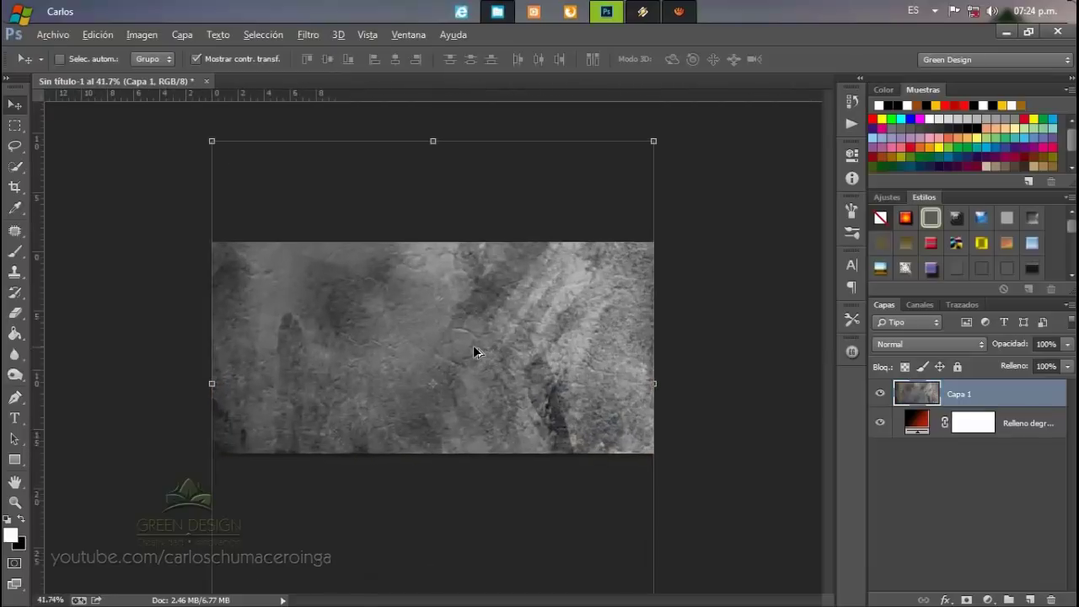
{"action": "scroll", "coordinate": [474, 352], "scroll_direction": "up", "scroll_amount": 1}
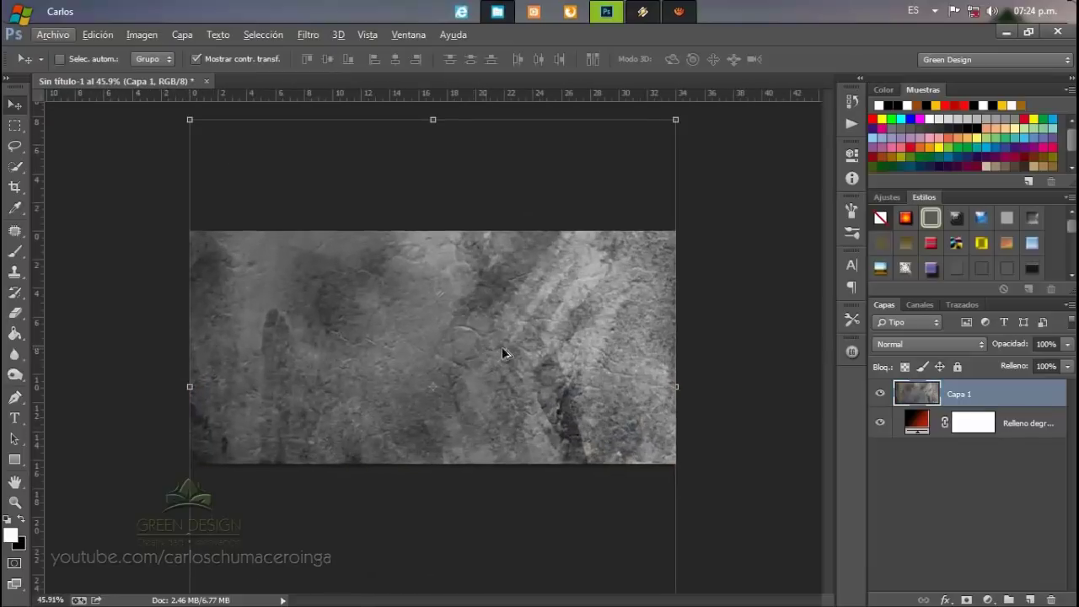
{"action": "left_click", "coordinate": [927, 344]}
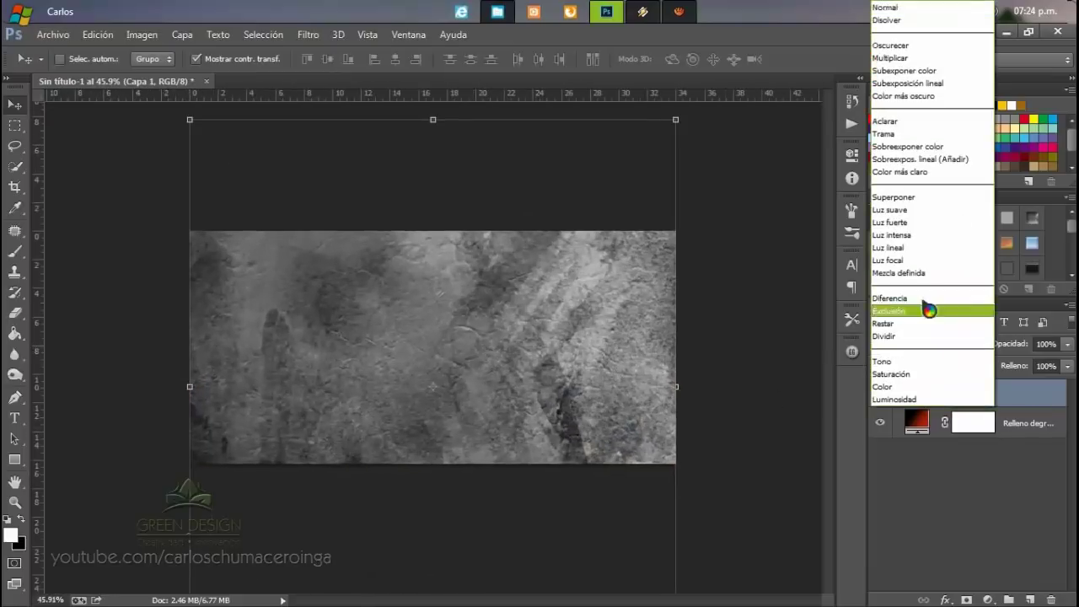
{"action": "left_click", "coordinate": [914, 199]}
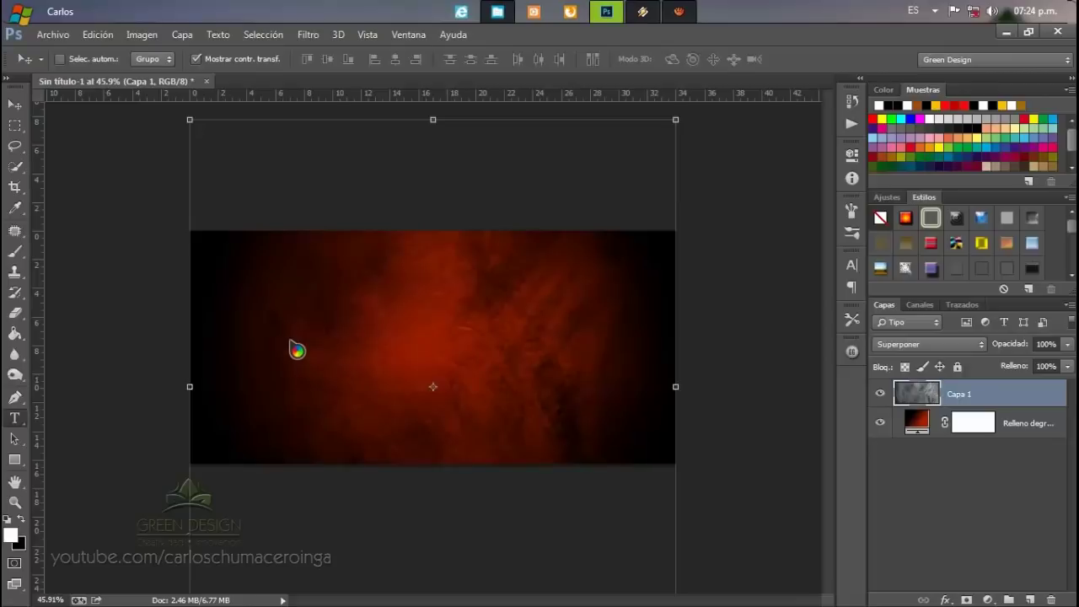
{"action": "key", "text": "t"}
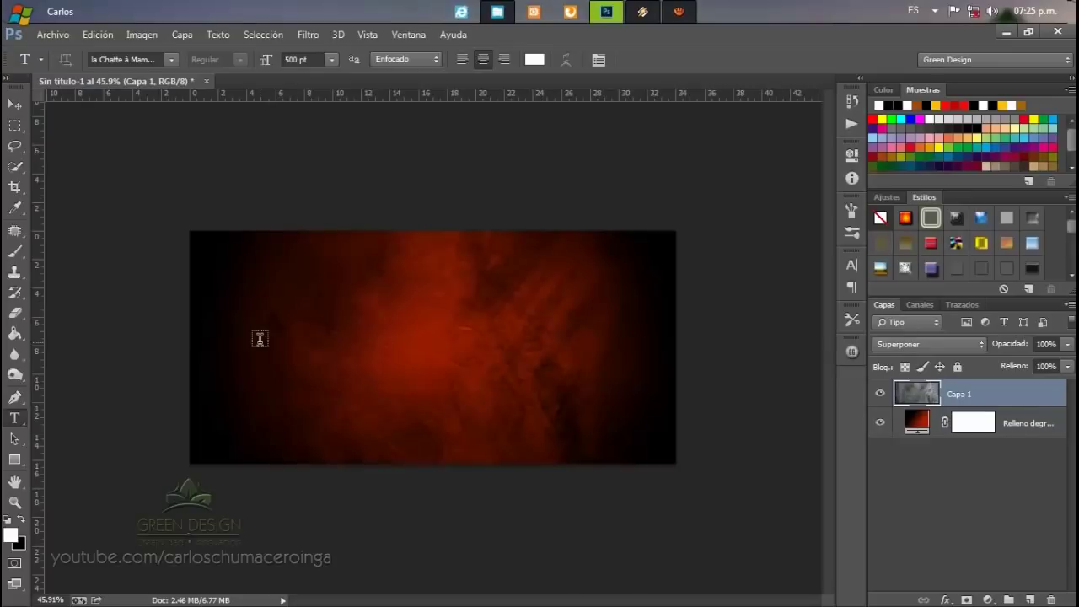
Type 'Anne' in white la Chatte à Maman script and move it to the canvas centre.
{"action": "left_click", "coordinate": [260, 342]}
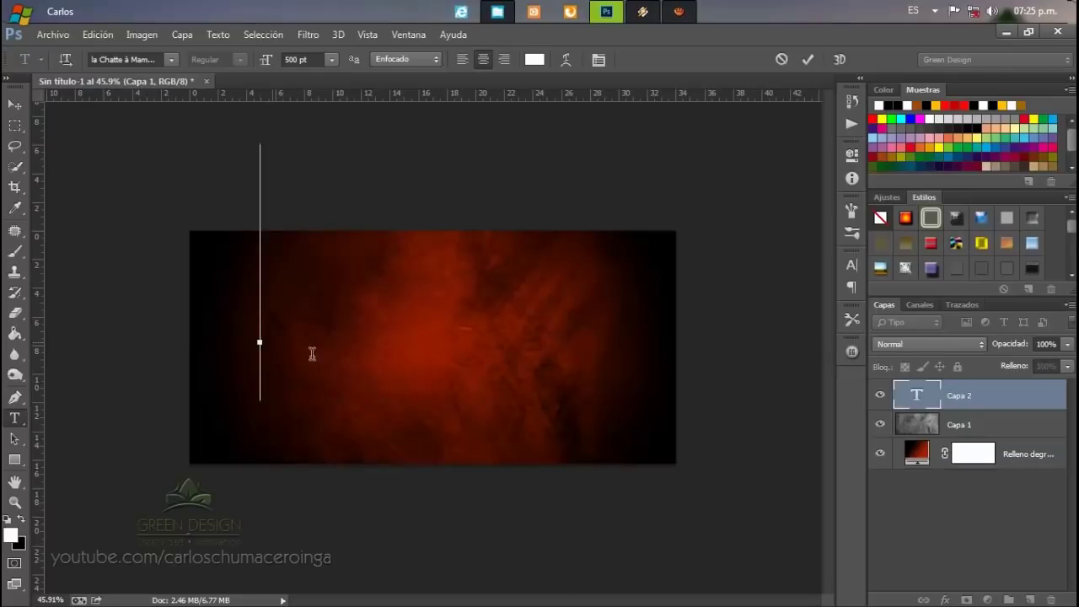
{"action": "type", "text": "a"}
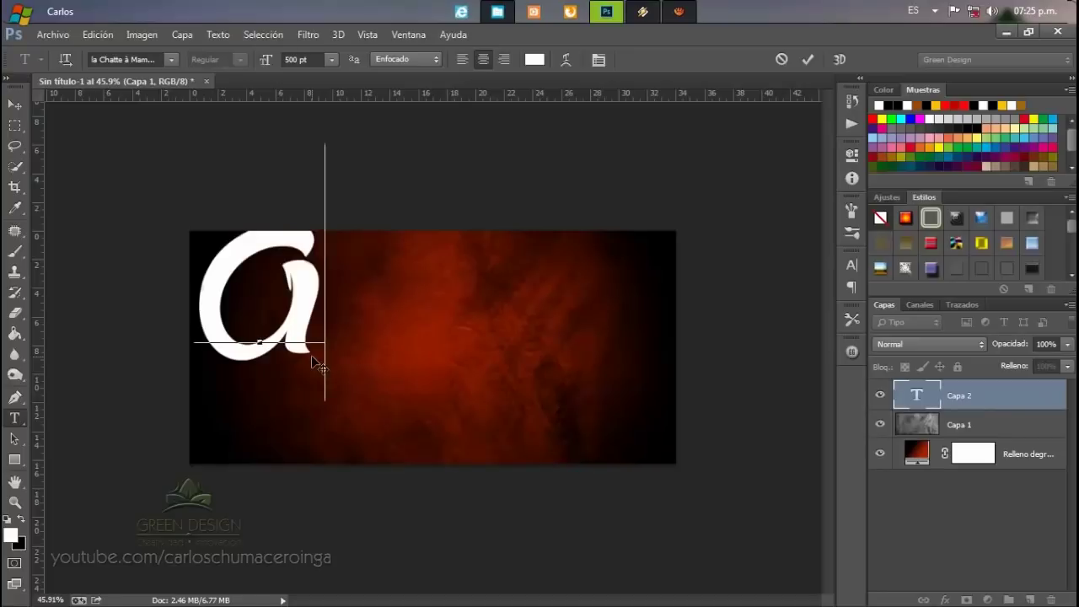
{"action": "type", "text": " inne"}
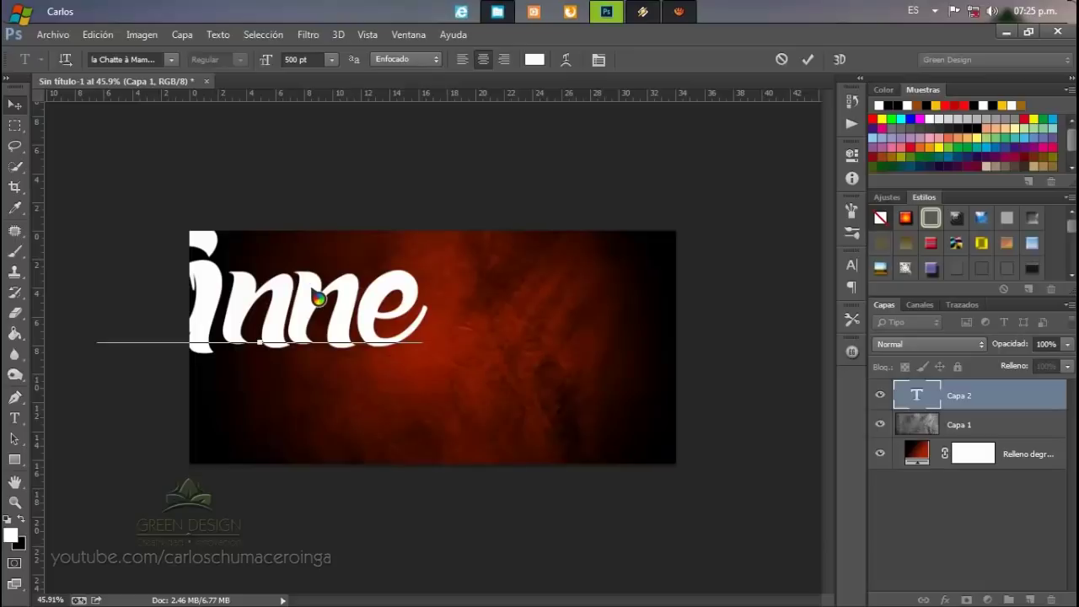
{"action": "key", "text": "ctrl+Return"}
{"action": "key", "text": "v"}
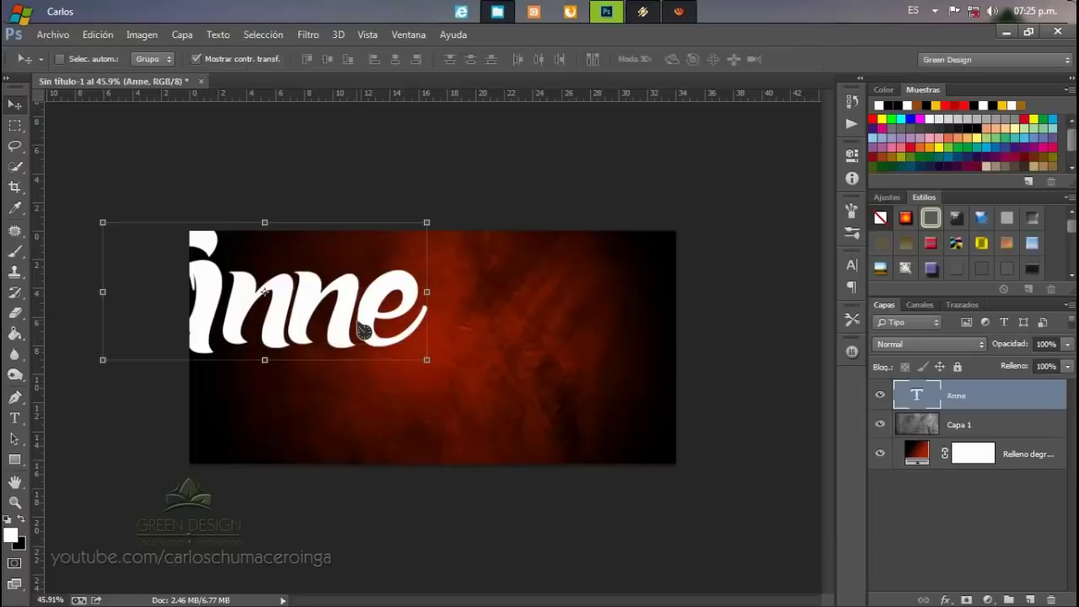
{"action": "mouse_move", "coordinate": [364, 300]}
{"action": "left_mouse_down"}
{"action": "mouse_move", "coordinate": [407, 326]}
{"action": "mouse_move", "coordinate": [603, 319]}
{"action": "left_mouse_up"}
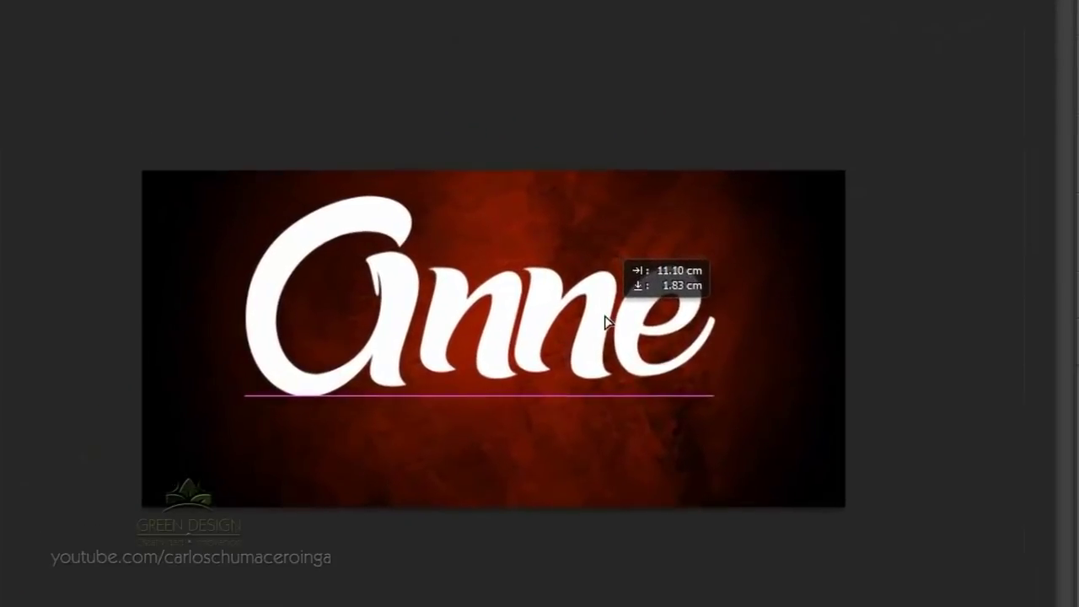
{"action": "key", "text": "ctrl+t"}
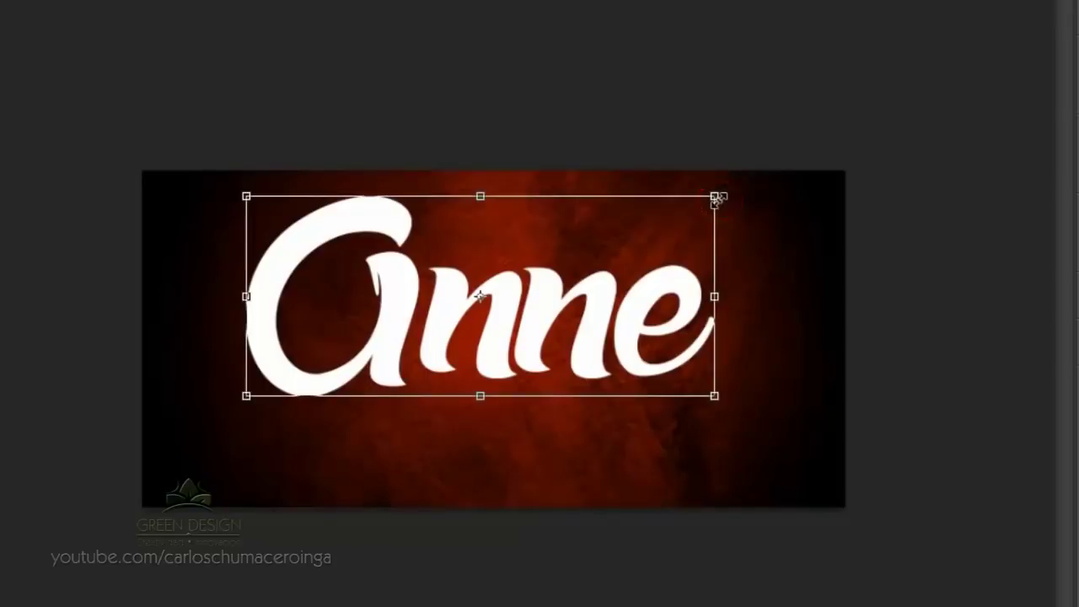
Skew the Anne text slightly by shifting its bottom edge.
{"action": "right_click", "coordinate": [630, 262]}
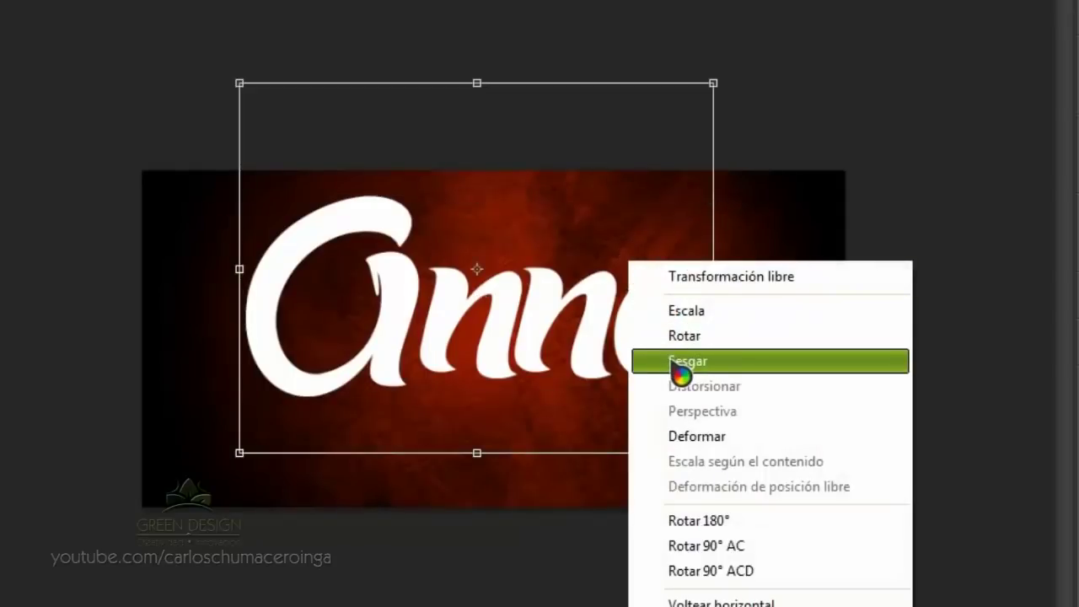
{"action": "left_click", "coordinate": [675, 362]}
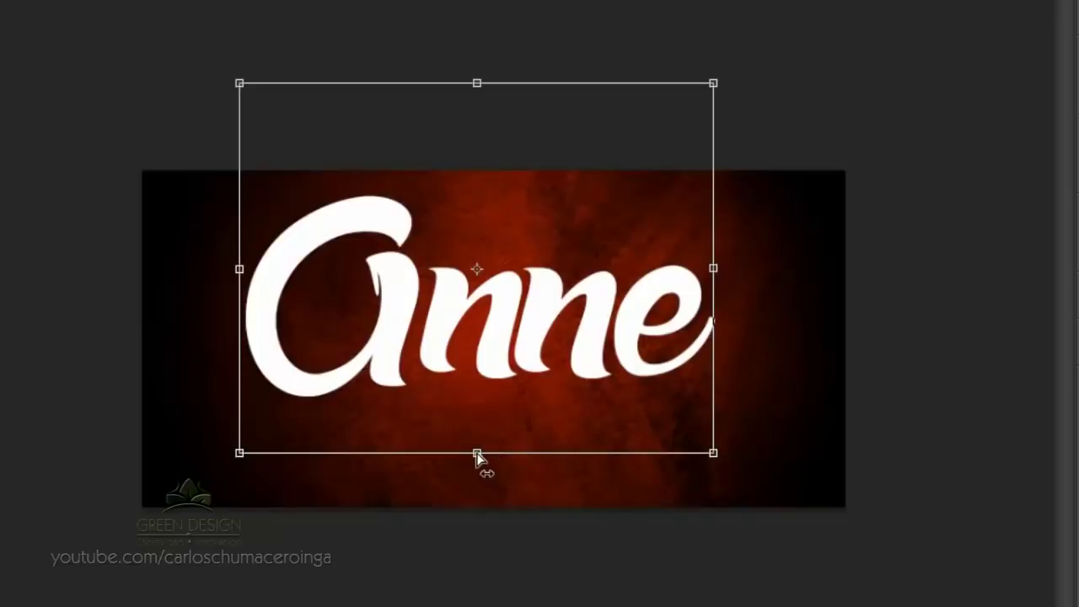
{"action": "left_click_drag", "start_coordinate": [477, 455], "coordinate": [462, 455]}
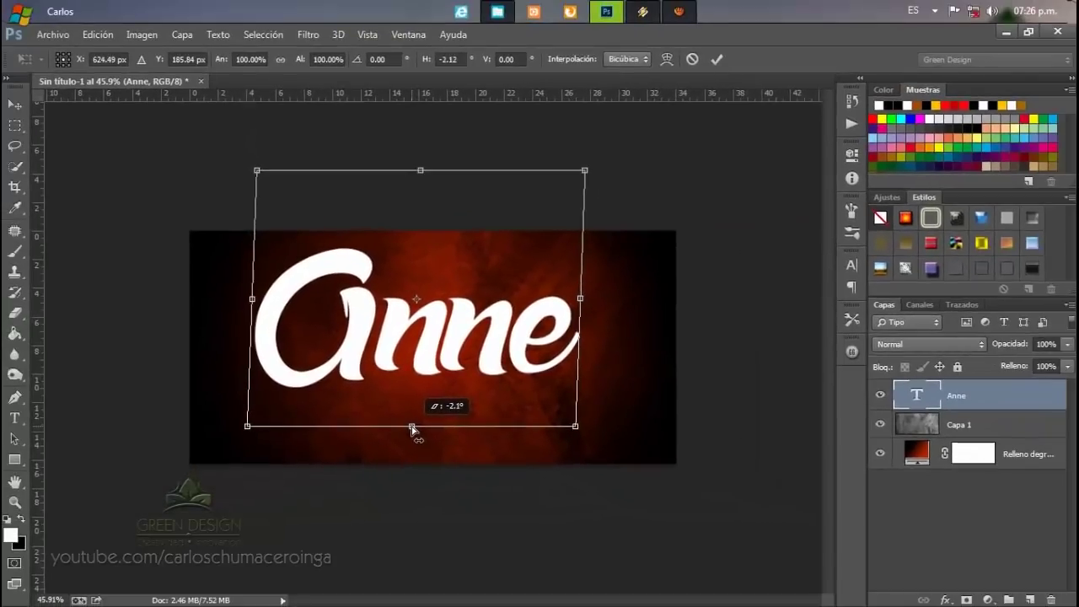
{"action": "left_click_drag", "start_coordinate": [412, 430], "coordinate": [411, 430]}
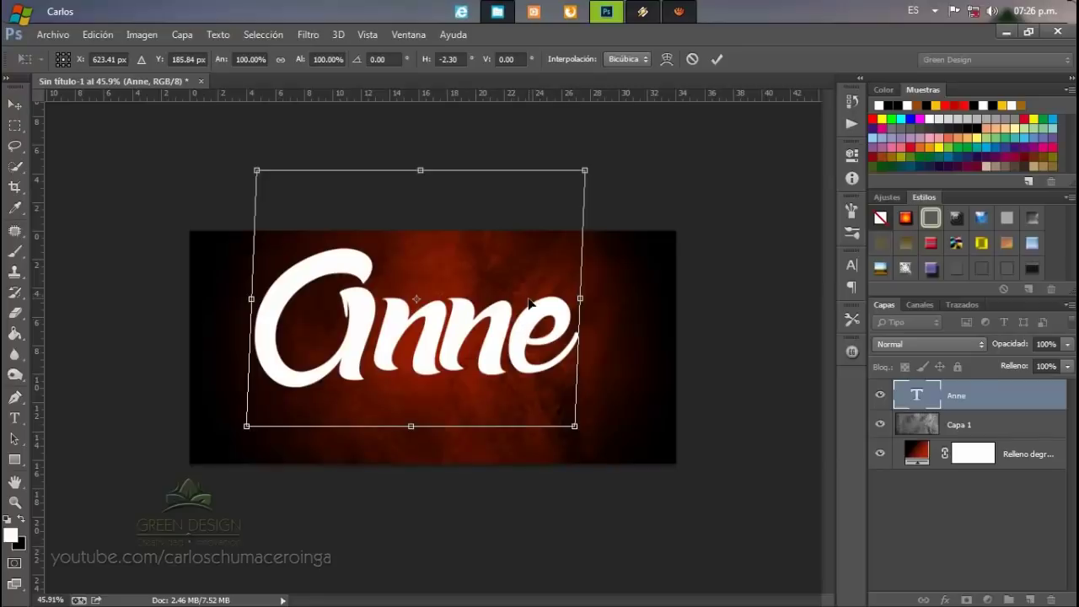
{"action": "key", "text": "Return"}
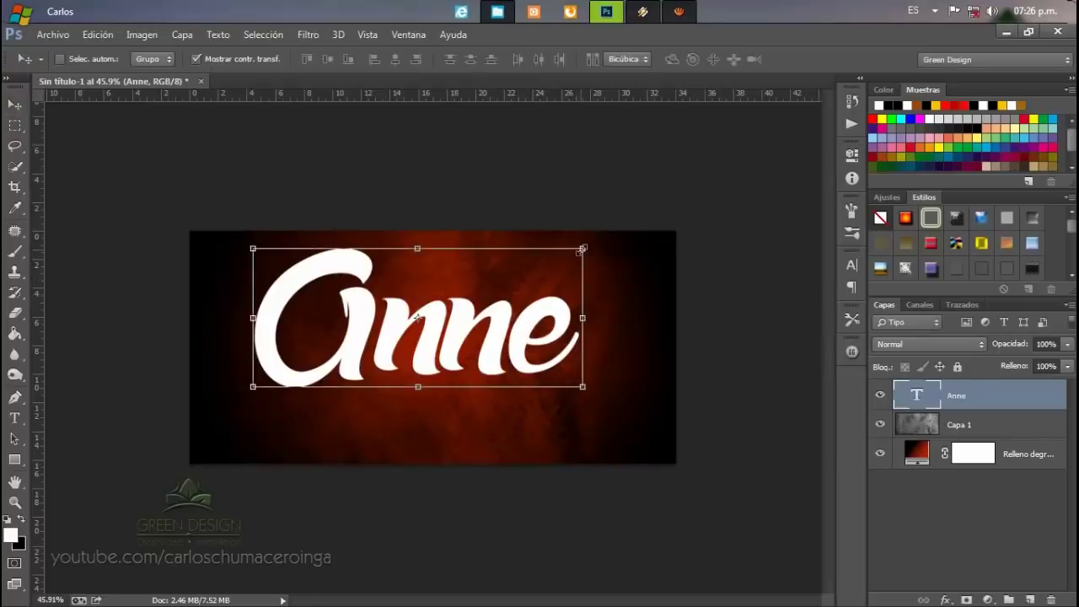
Rotate the Anne text about -3° and nudge it slightly right and down.
{"action": "key", "text": "ctrl+t"}
{"action": "left_click_drag", "start_coordinate": [590, 439], "coordinate": [615, 439]}
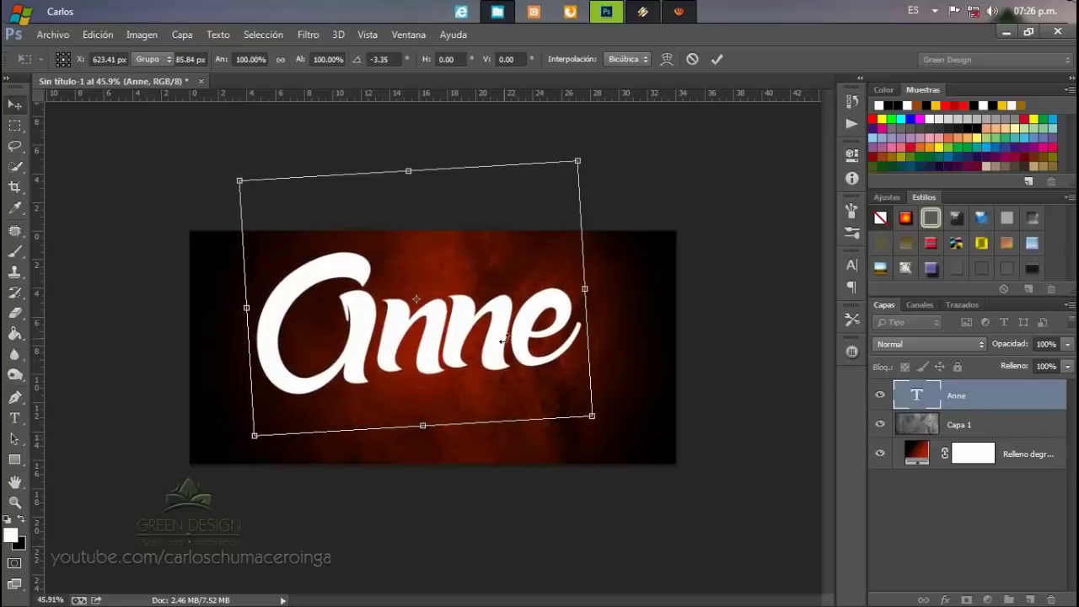
{"action": "key", "text": "Return"}
{"action": "left_click_drag", "start_coordinate": [497, 322], "coordinate": [504, 339]}
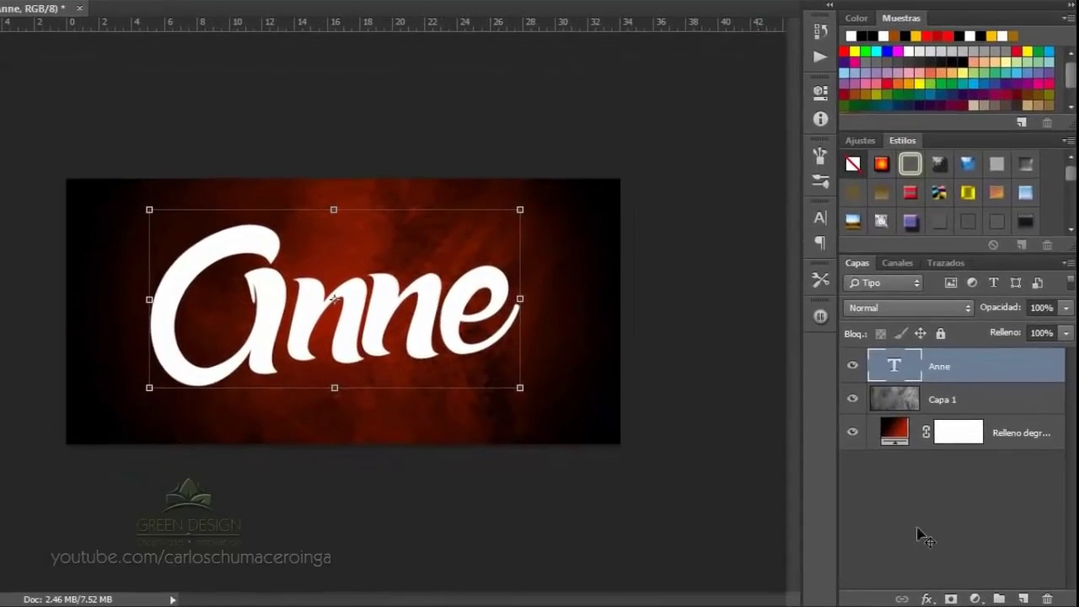
Add a Color Overlay effect filling the Anne text with gold ffc600.
{"action": "left_click", "coordinate": [925, 598]}
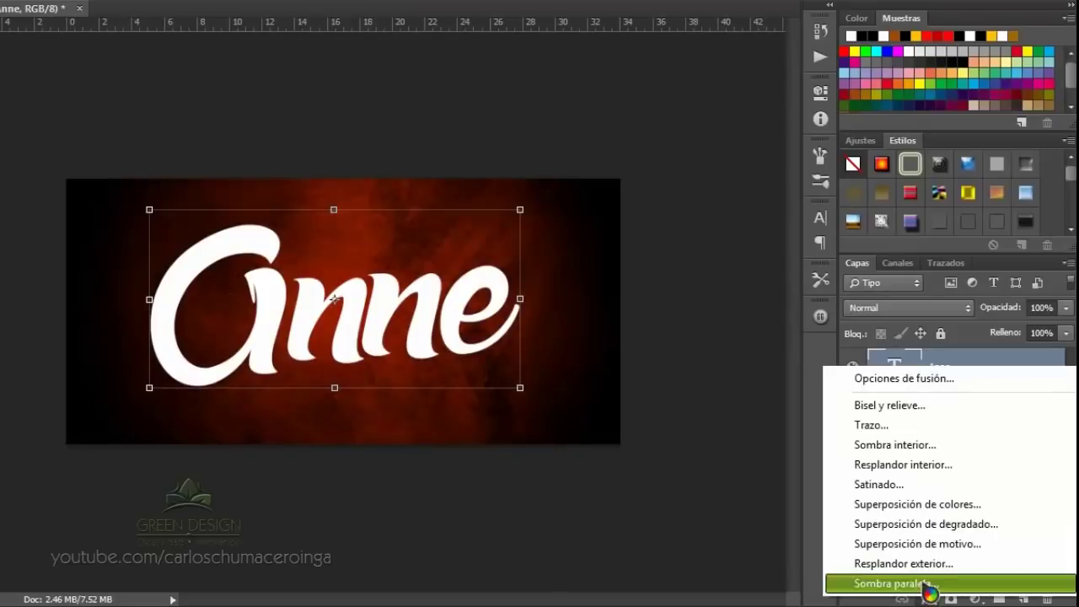
{"action": "left_click", "coordinate": [917, 504]}
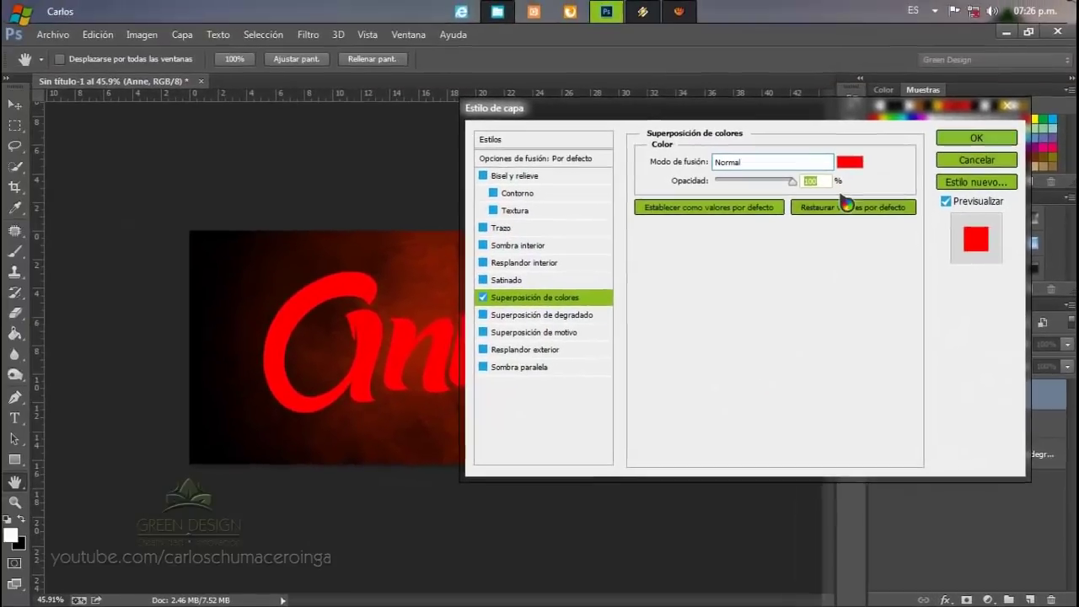
{"action": "left_click", "coordinate": [847, 165]}
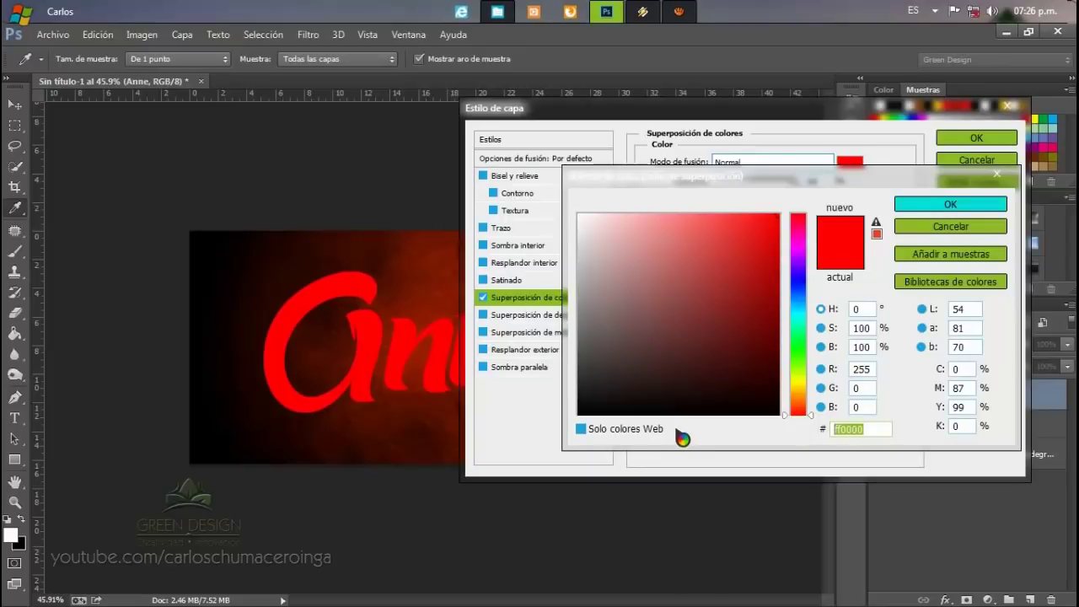
{"action": "type", "text": "ffc60"}
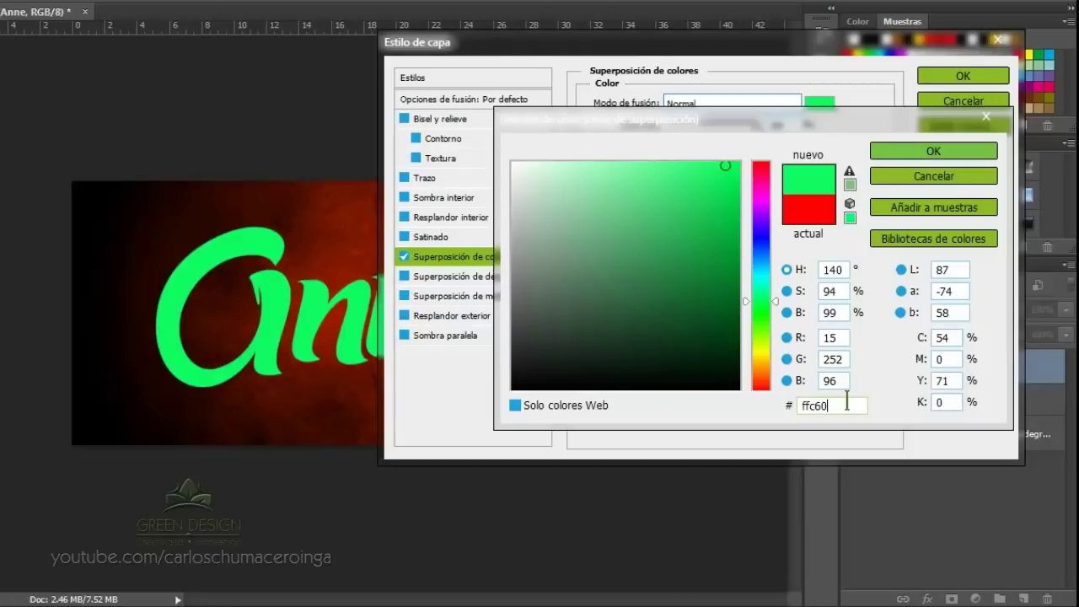
{"action": "type", "text": "0"}
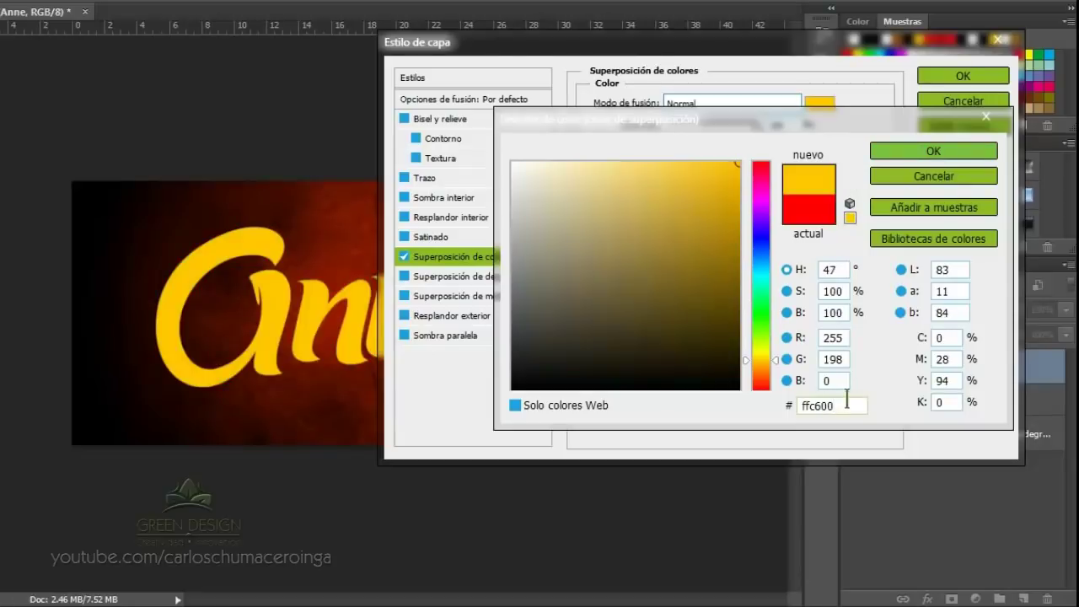
{"action": "left_click", "coordinate": [910, 152]}
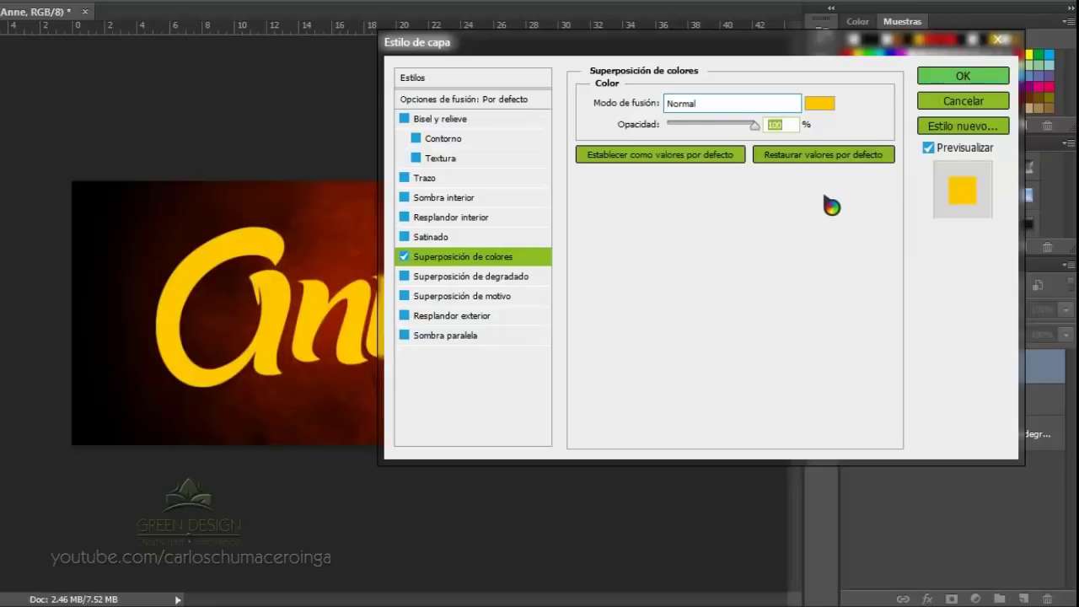
Add an Inglete Bevel and Emboss with Cincel duro technique, 1000% depth, direction Abajo.
{"action": "left_click", "coordinate": [485, 129]}
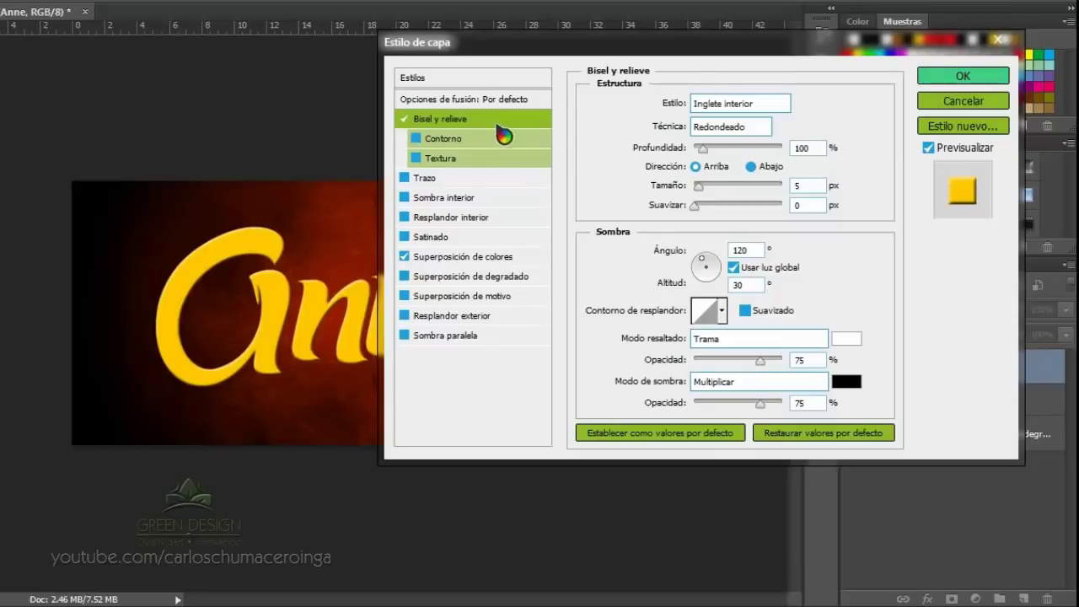
{"action": "left_click", "coordinate": [785, 104]}
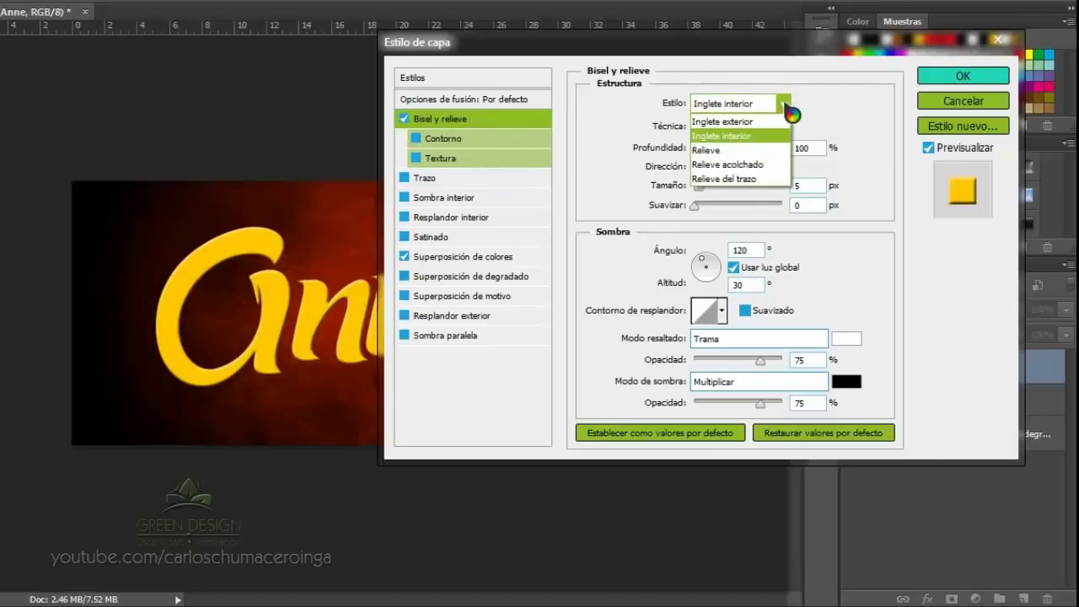
{"action": "left_click", "coordinate": [729, 134]}
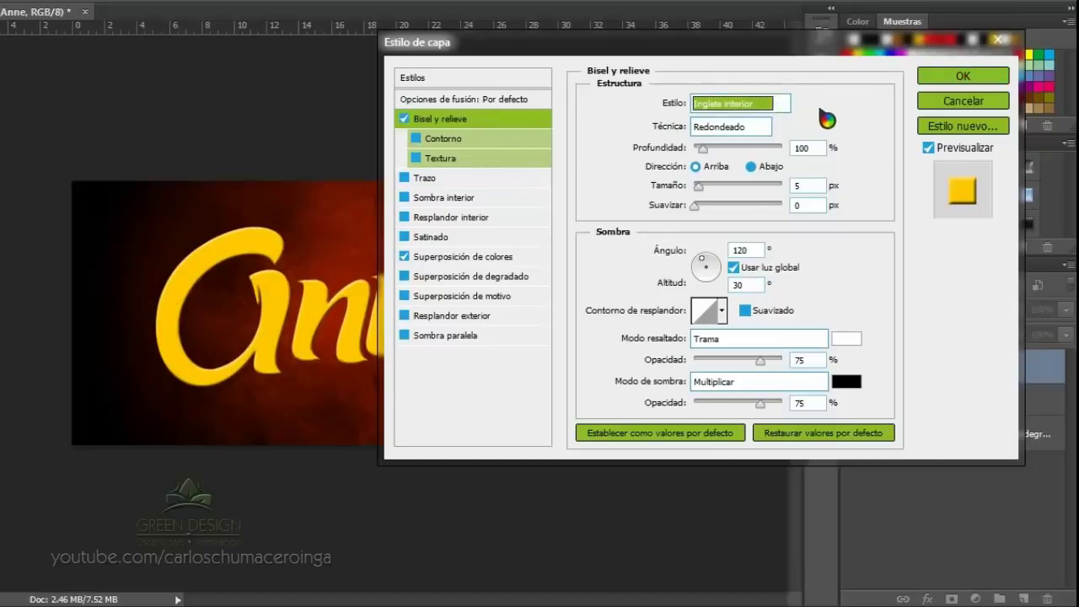
{"action": "left_click", "coordinate": [757, 114]}
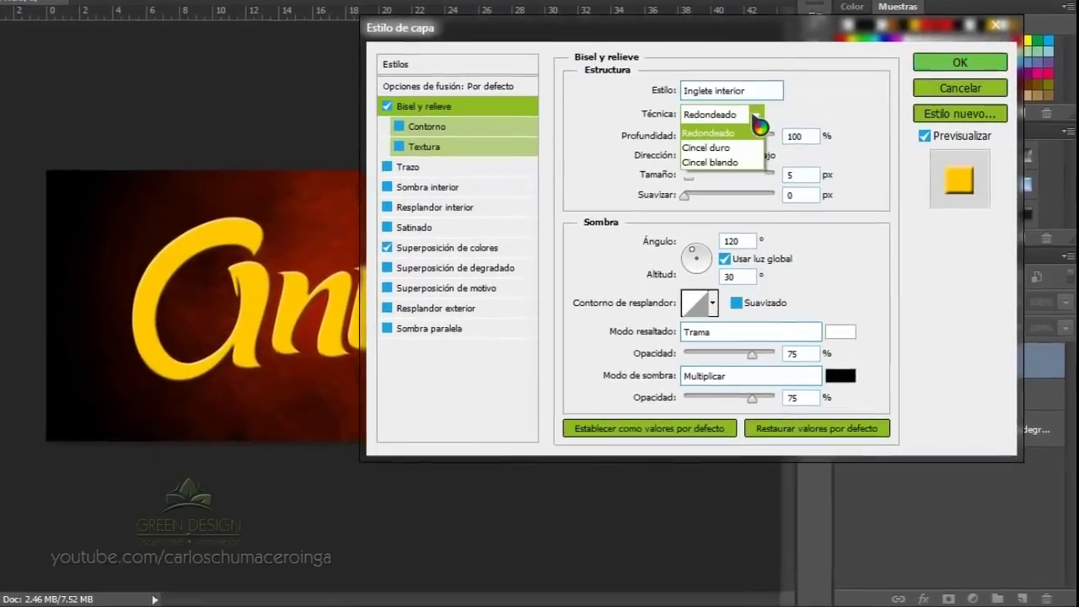
{"action": "left_click", "coordinate": [737, 147]}
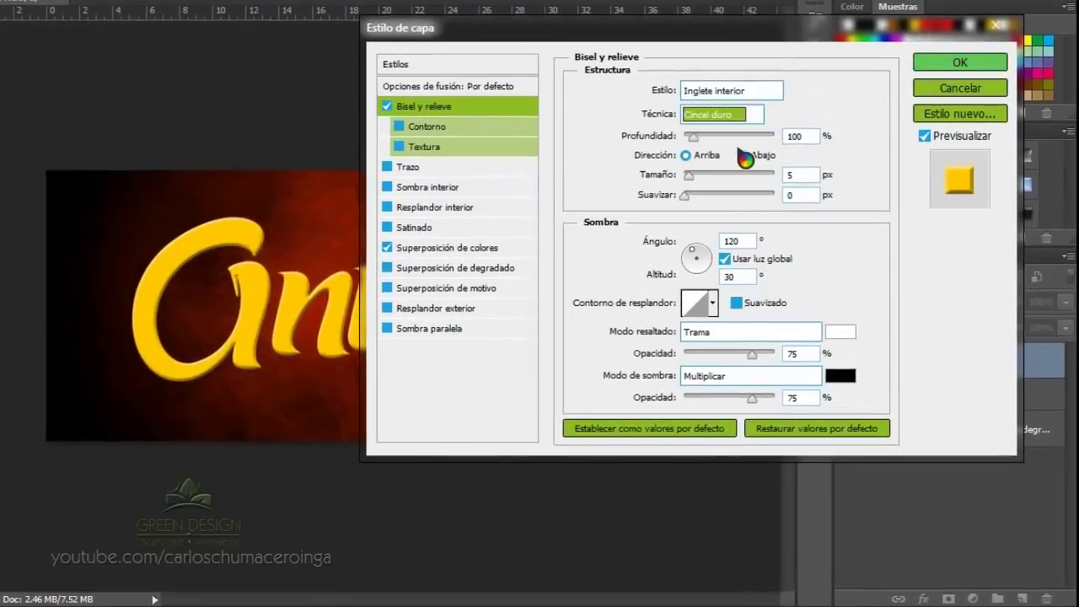
{"action": "left_click_drag", "start_coordinate": [693, 136], "coordinate": [791, 144]}
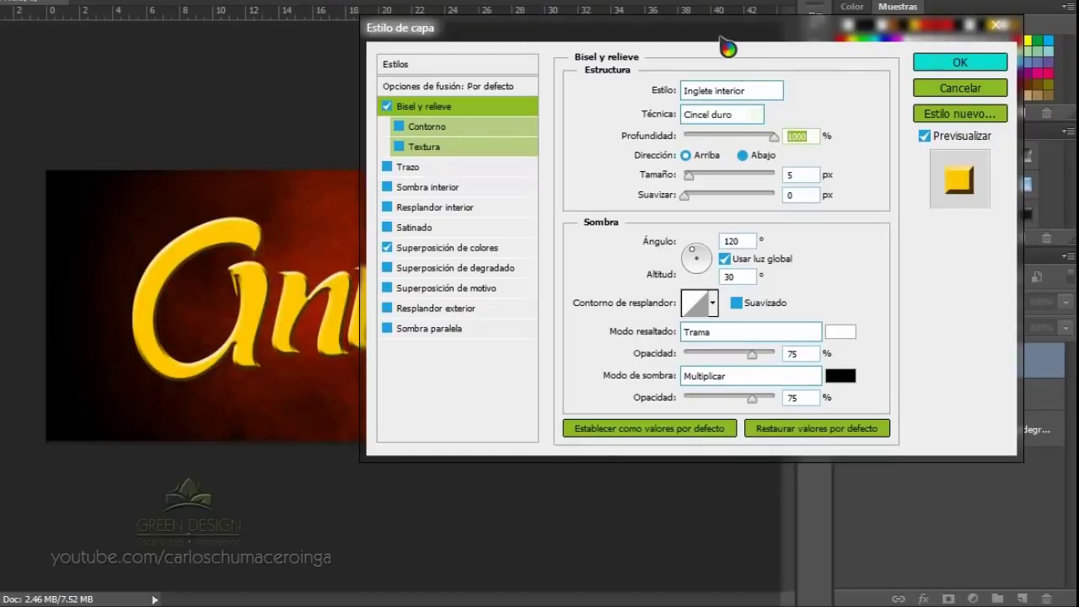
{"action": "left_click_drag", "start_coordinate": [721, 37], "coordinate": [764, 56]}
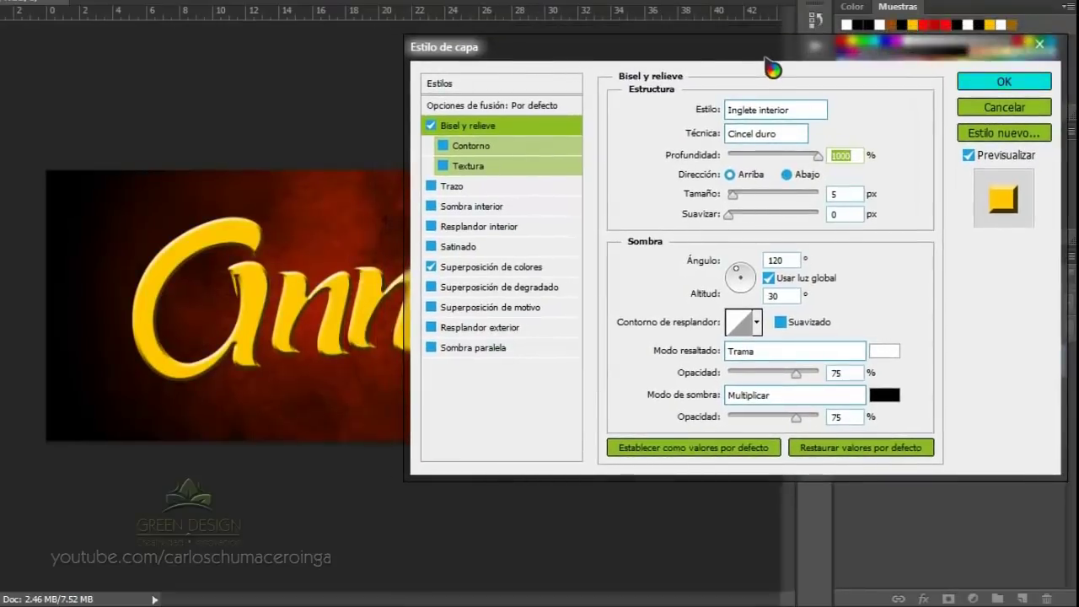
{"action": "left_click", "coordinate": [797, 182]}
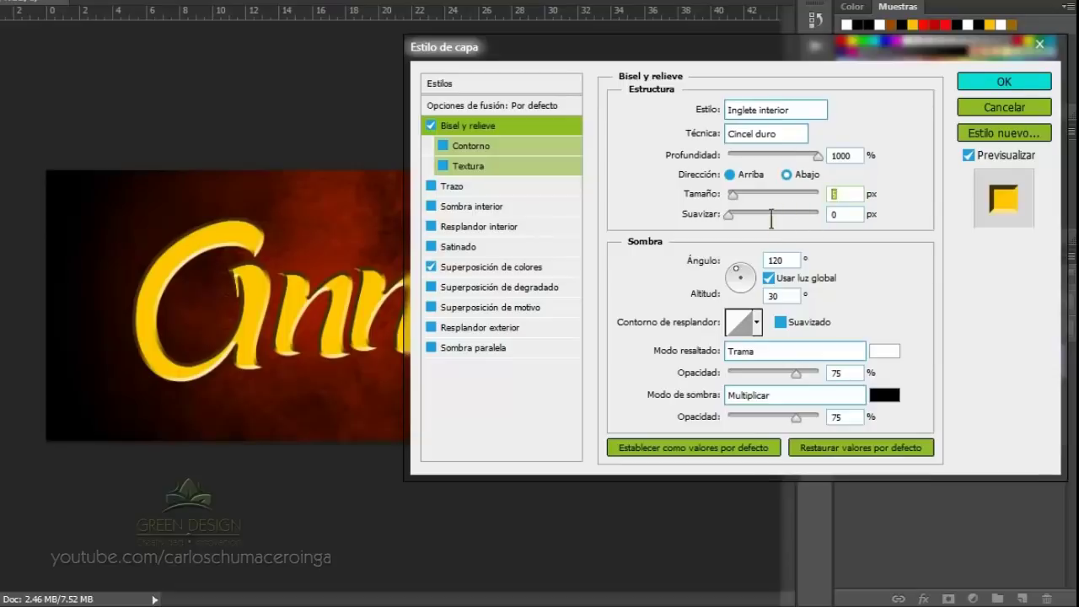
Set bevel size 107 px, angle 80° and altitude 53°, with global light off.
{"action": "type", "text": "107"}
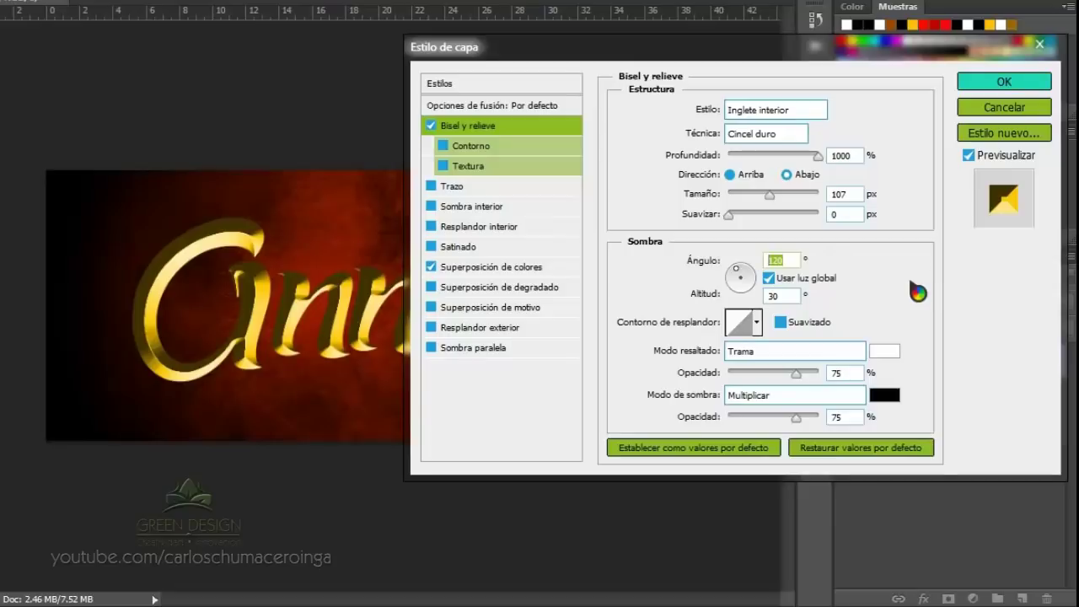
{"action": "type", "text": "80"}
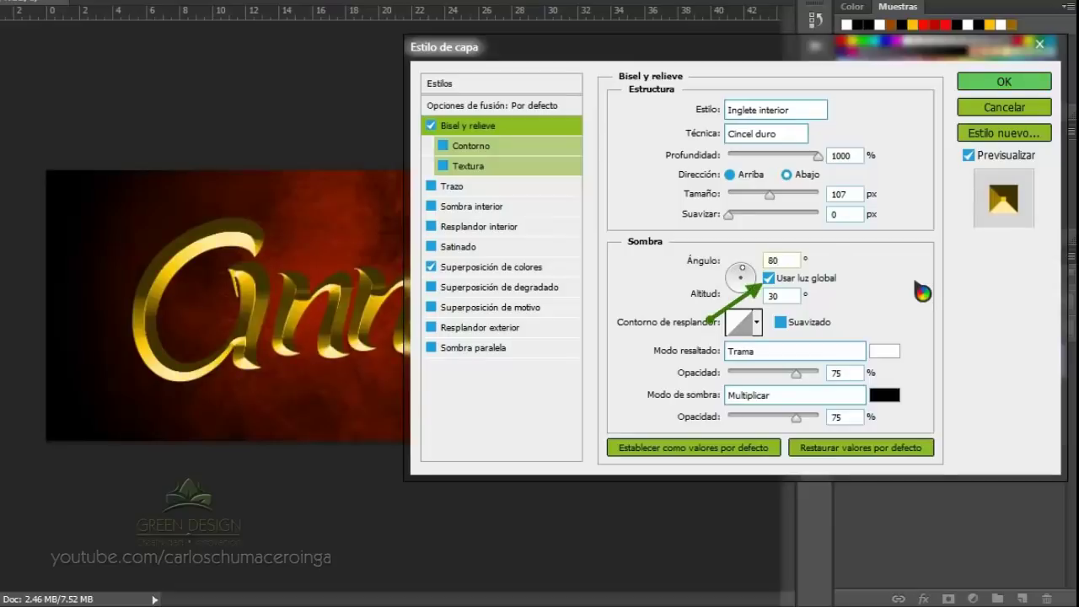
{"action": "double_click", "coordinate": [769, 278]}
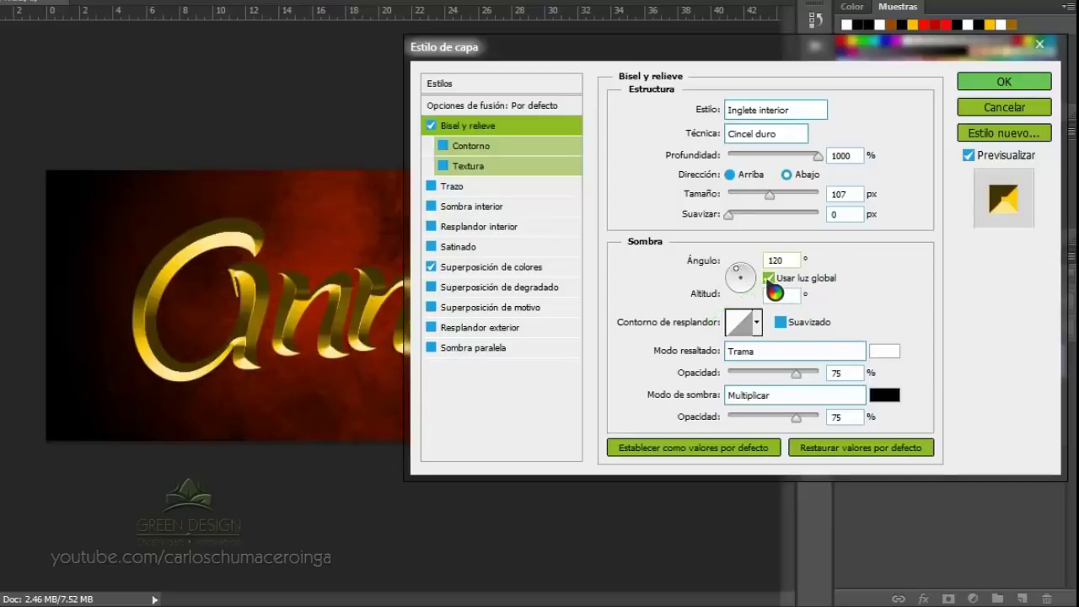
{"action": "left_click", "coordinate": [769, 278]}
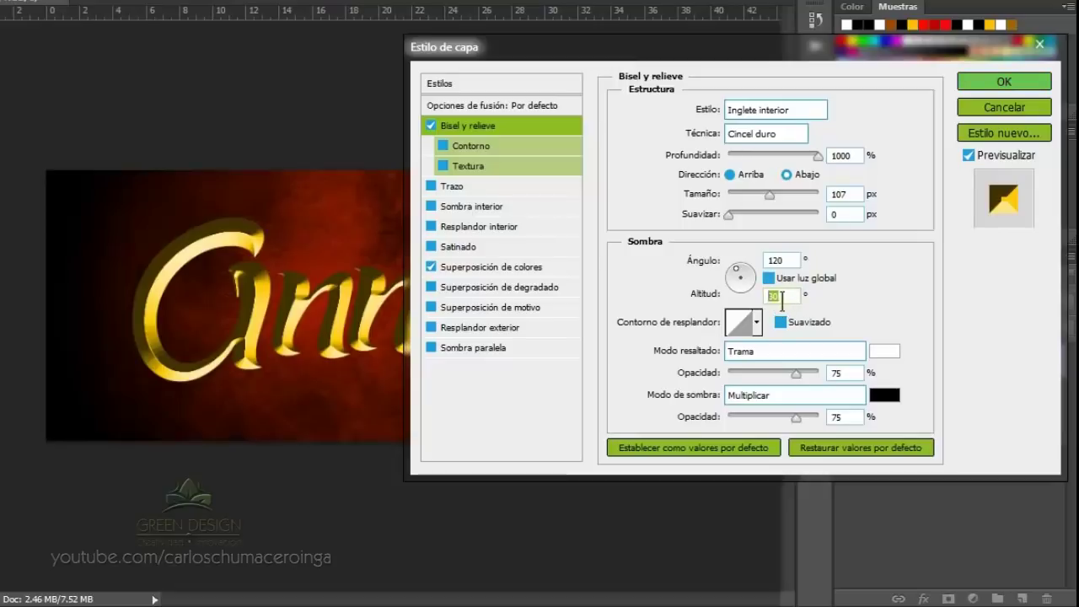
{"action": "type", "text": "53"}
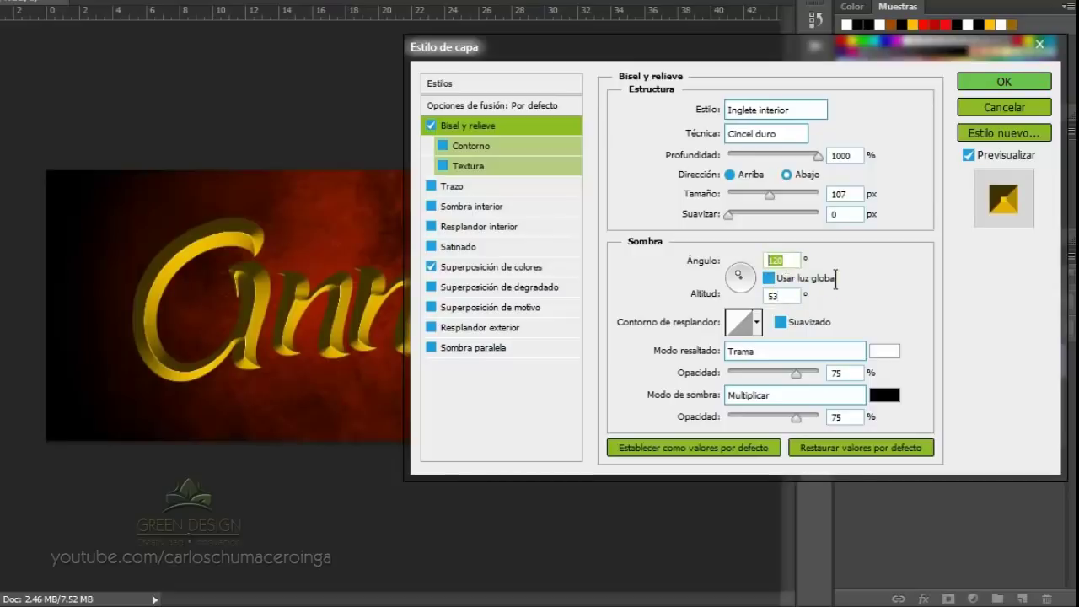
{"action": "type", "text": "80"}
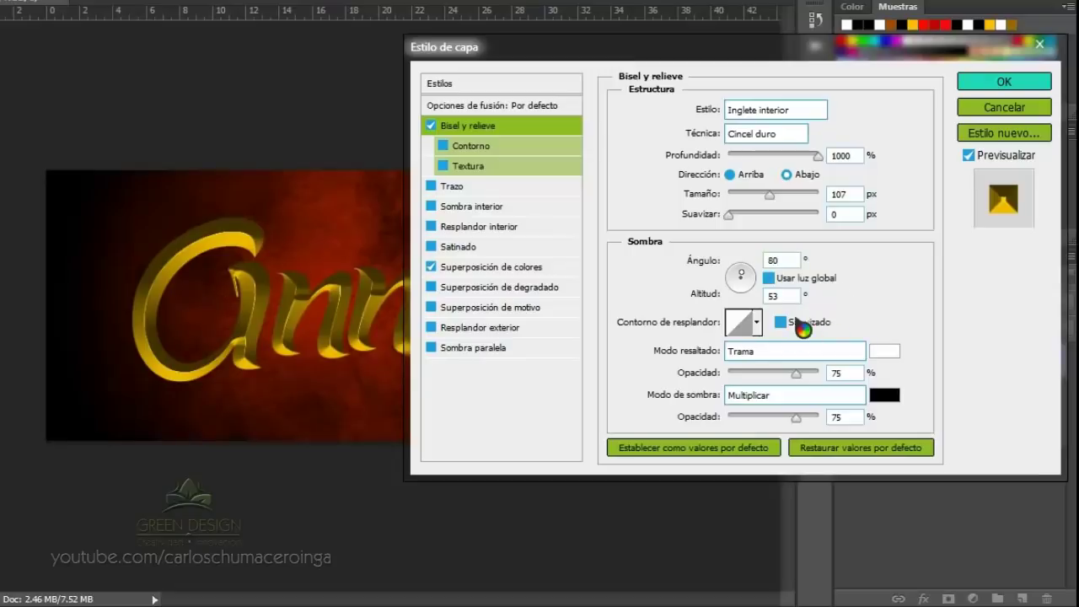
Load and apply the Contorno Oro 1 gloss contour, anti-aliased.
{"action": "left_click", "coordinate": [758, 329]}
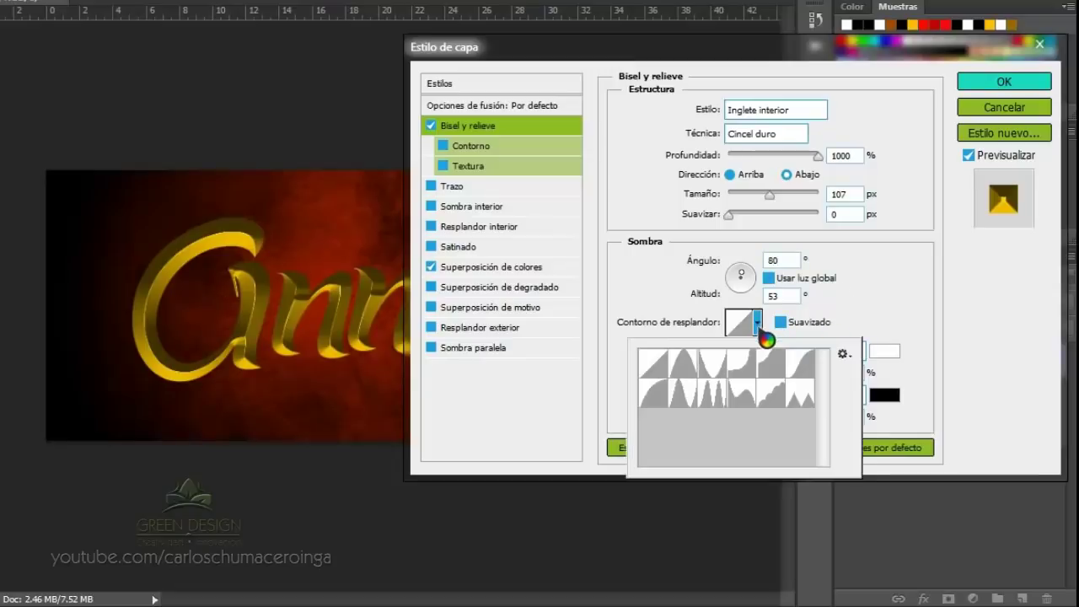
{"action": "left_click", "coordinate": [841, 354]}
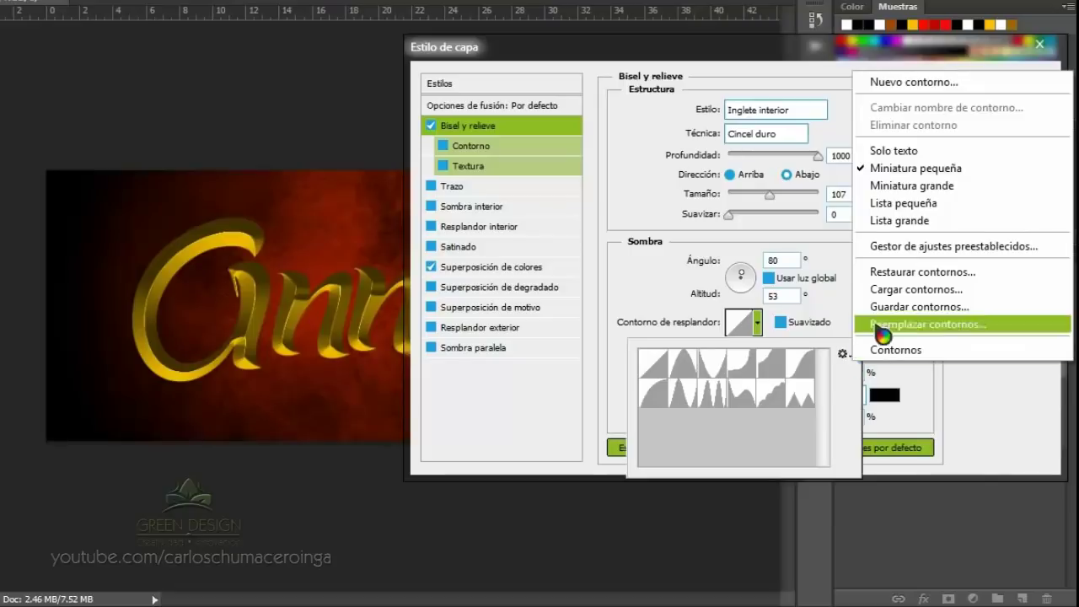
{"action": "left_click", "coordinate": [899, 294]}
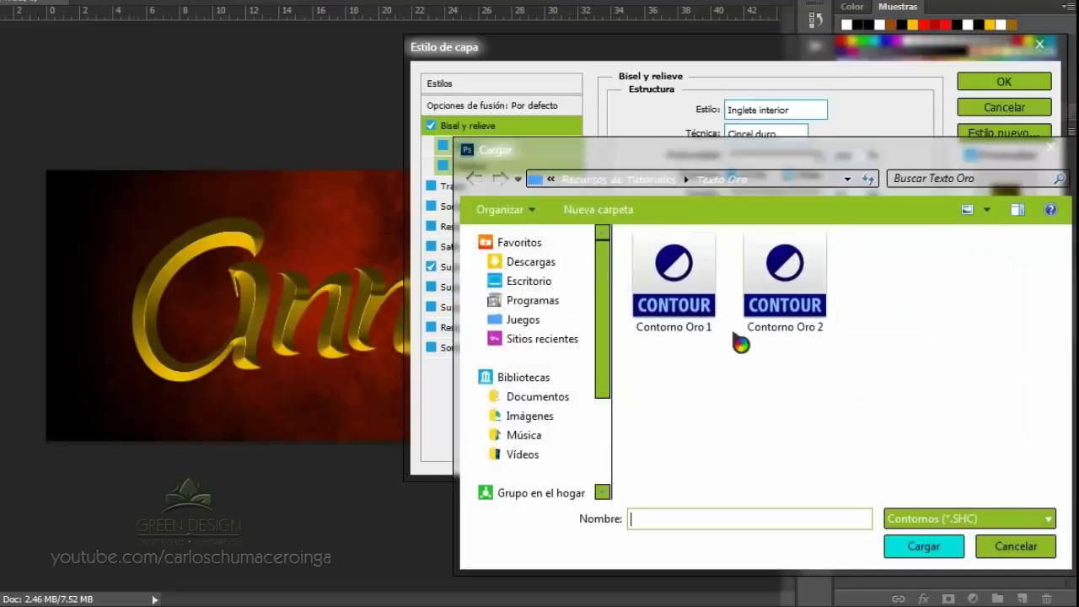
{"action": "left_click", "coordinate": [673, 283]}
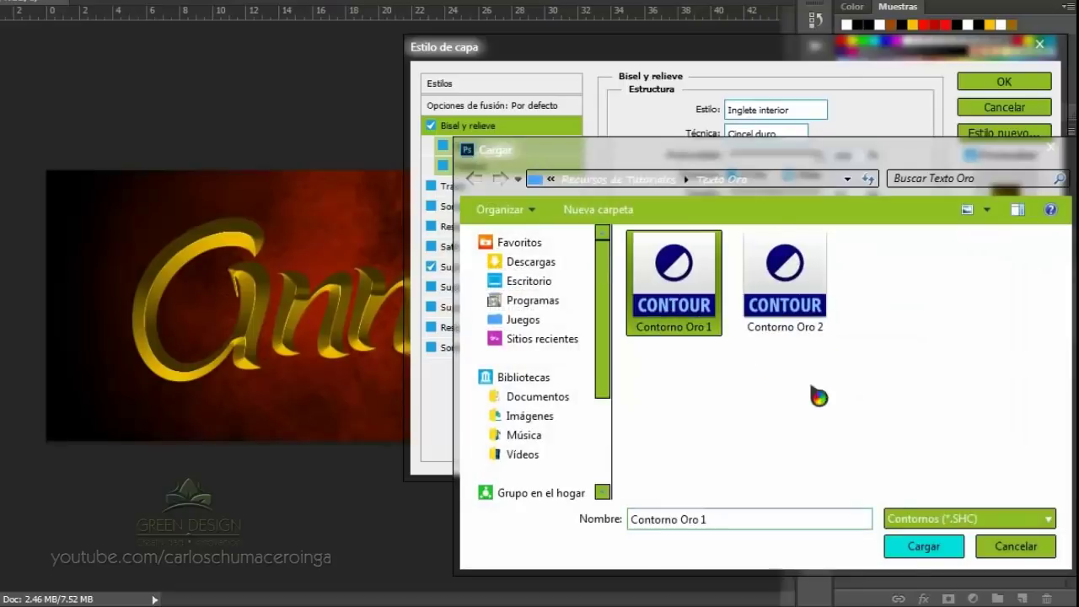
{"action": "left_click", "coordinate": [914, 550]}
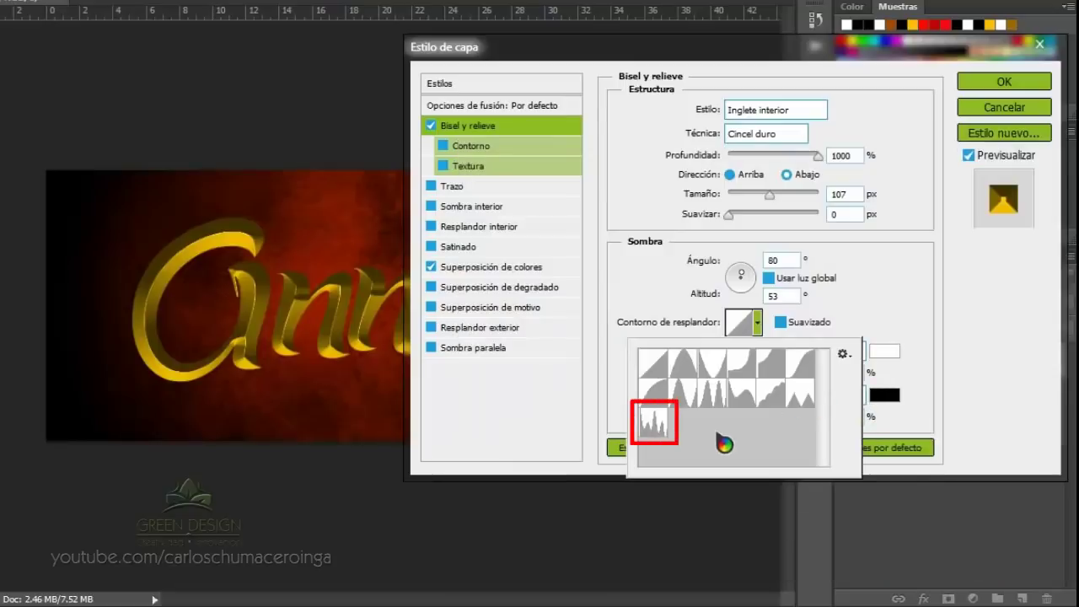
{"action": "left_click", "coordinate": [654, 428]}
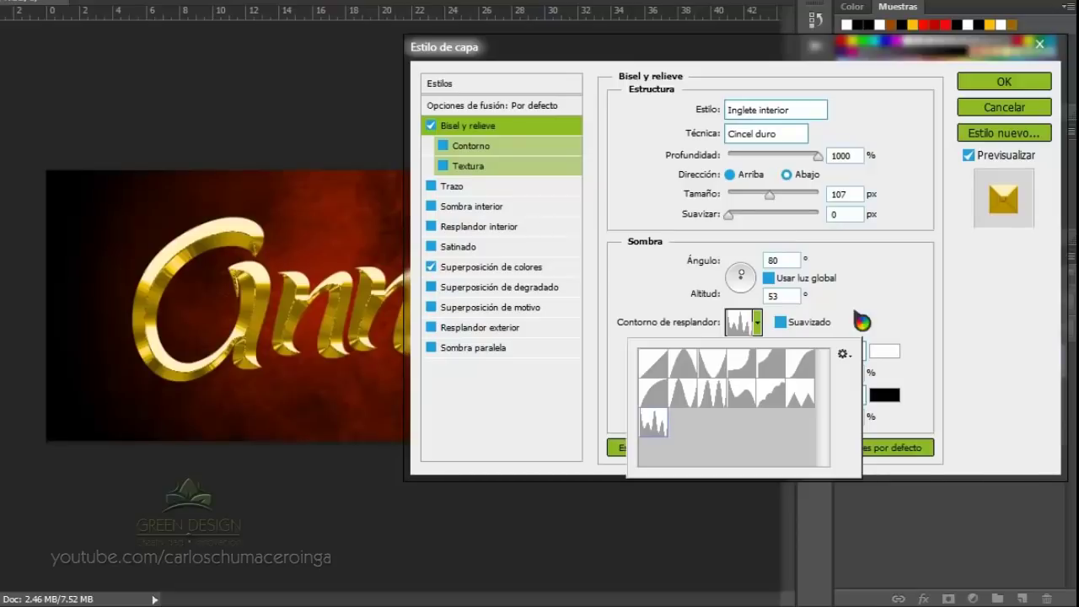
{"action": "left_click", "coordinate": [914, 283]}
{"action": "left_click", "coordinate": [790, 327]}
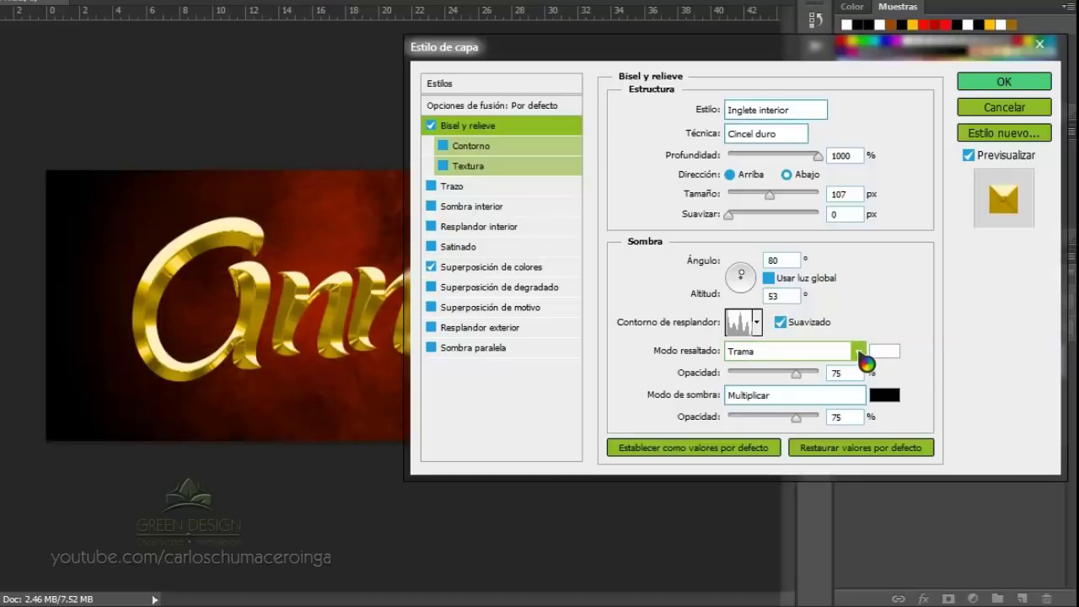
Set bevel highlights to Luminosidad mode, colour fbef2d, 100% opacity.
{"action": "left_click", "coordinate": [858, 351]}
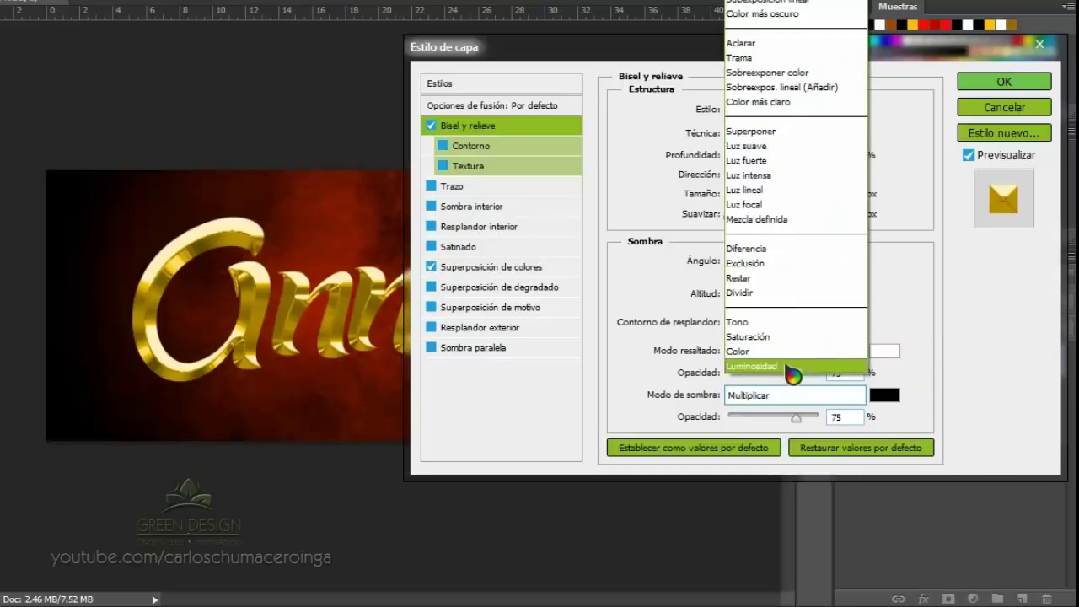
{"action": "left_click", "coordinate": [788, 366]}
{"action": "left_click", "coordinate": [887, 354]}
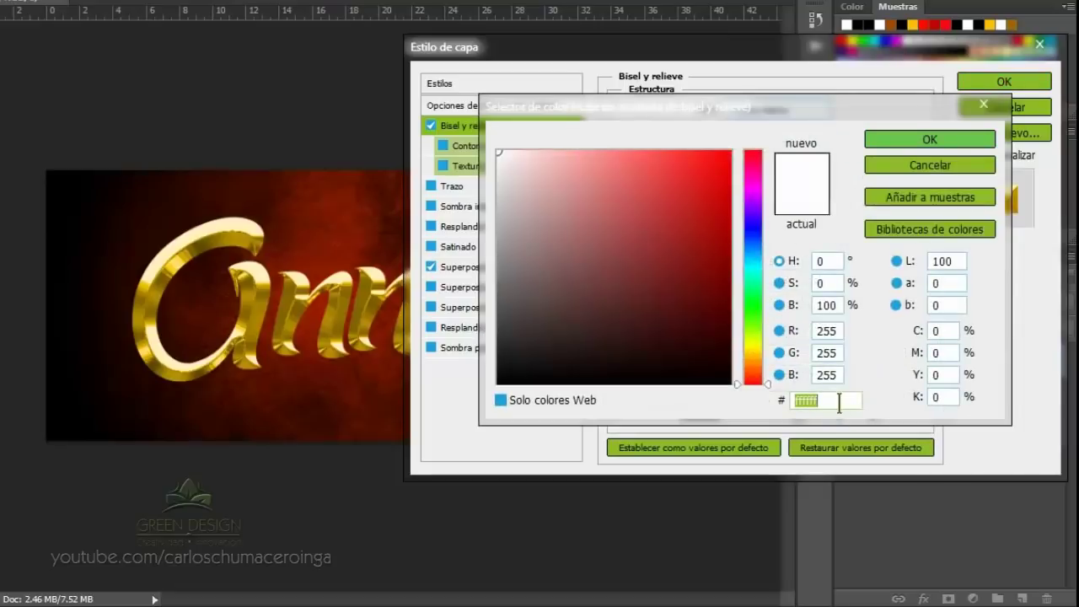
{"action": "type", "text": "f"}
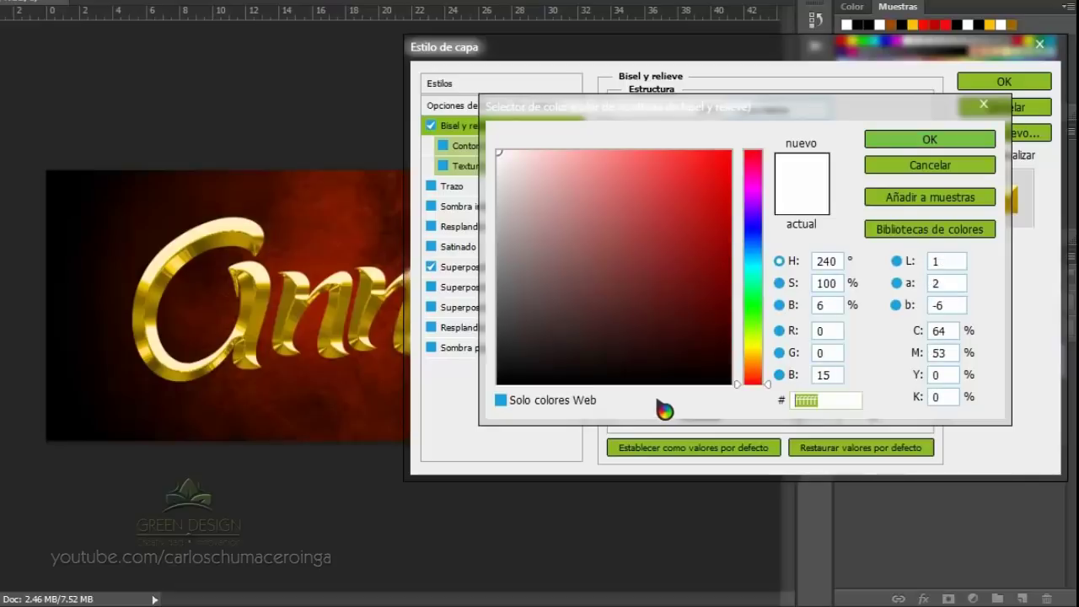
{"action": "type", "text": "bef"}
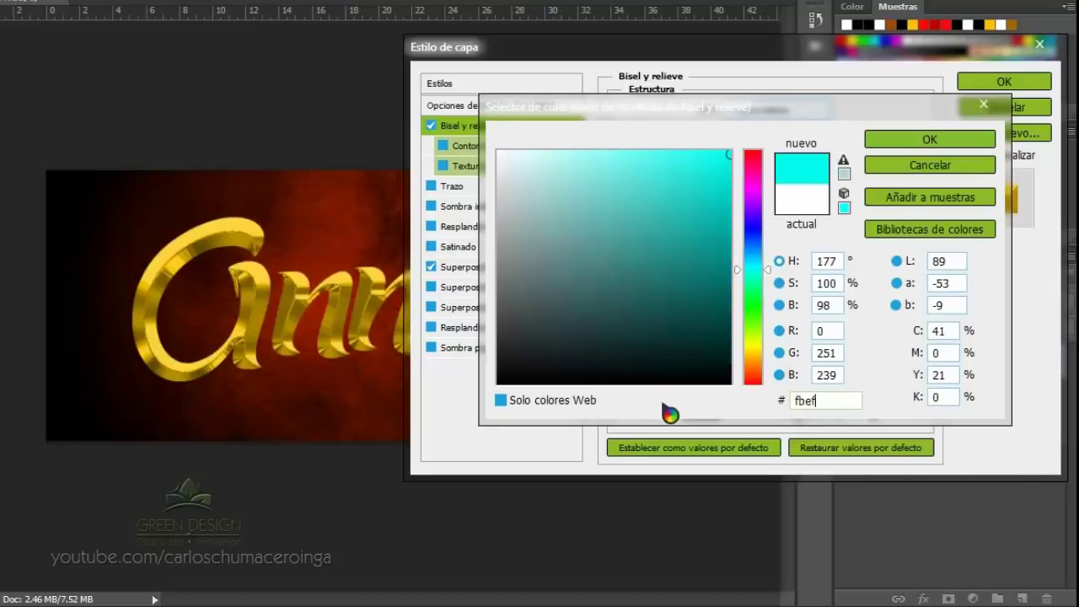
{"action": "type", "text": "2d"}
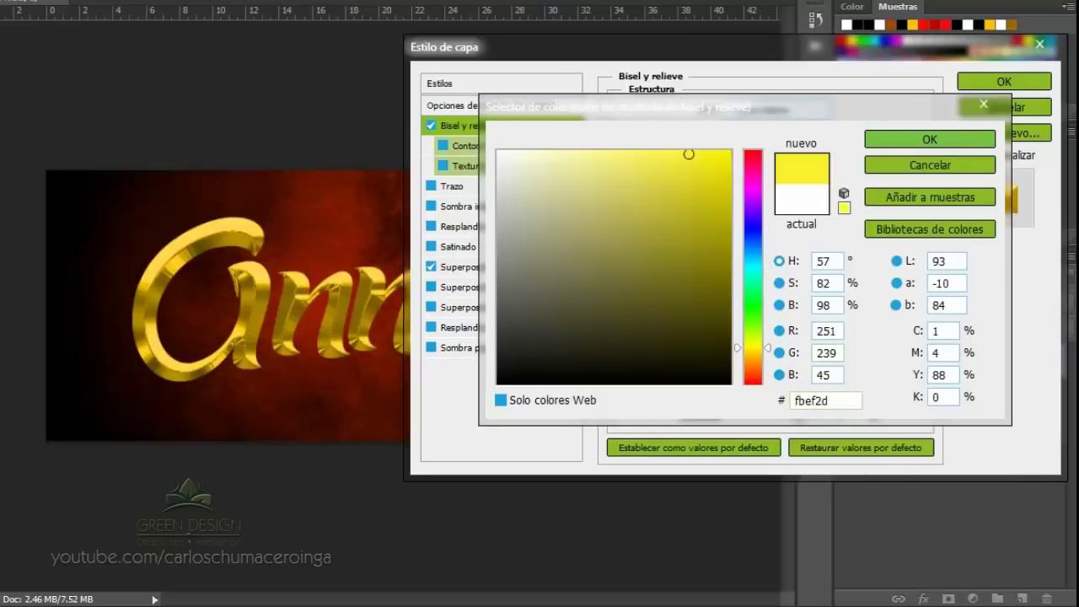
{"action": "left_click", "coordinate": [930, 139]}
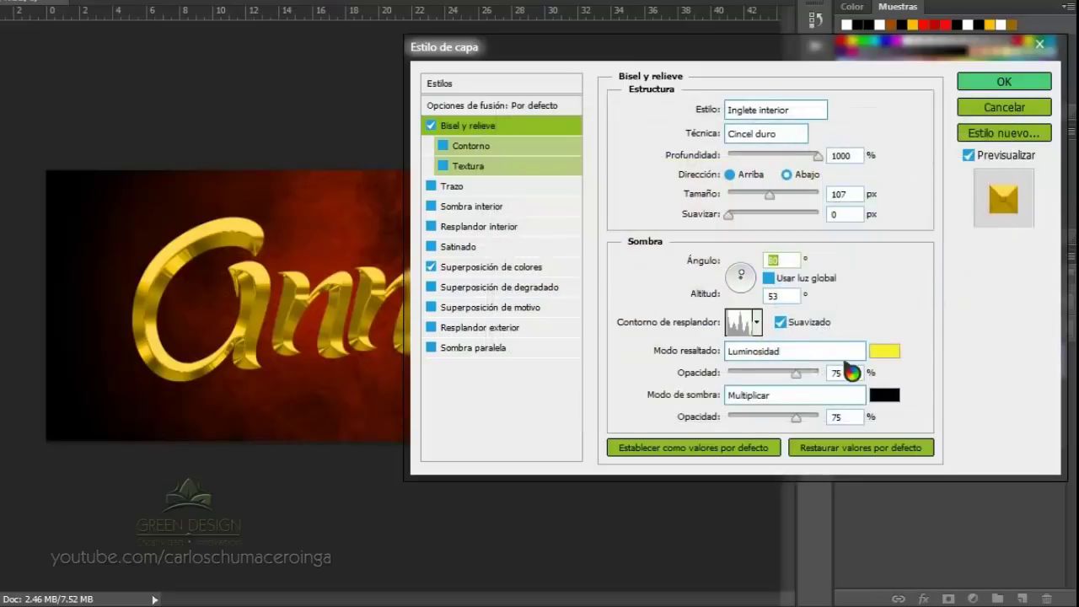
{"action": "left_click_drag", "start_coordinate": [794, 372], "coordinate": [834, 378]}
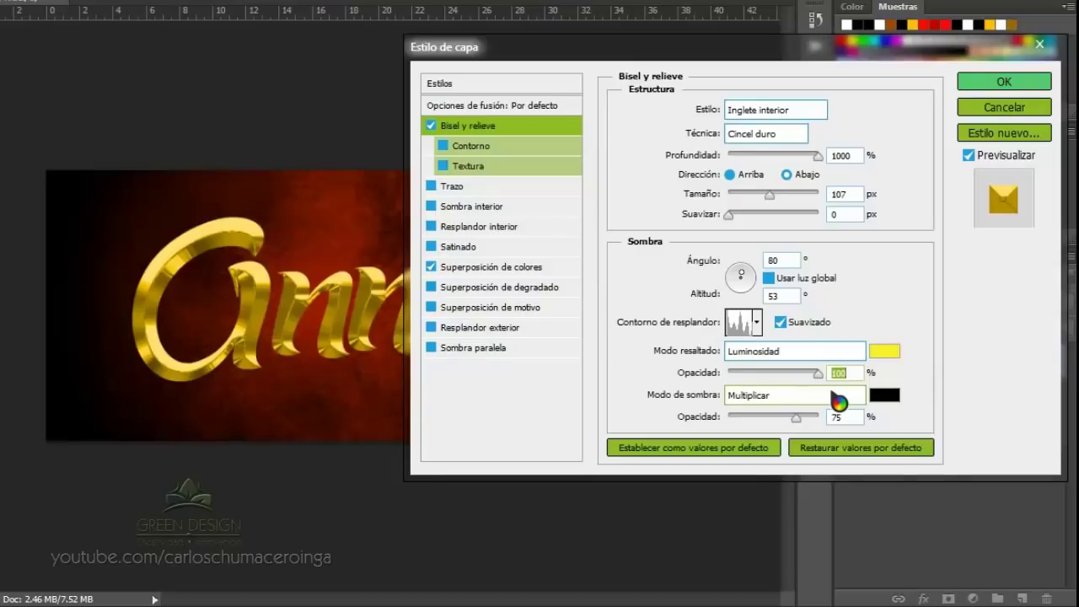
Set bevel shadows to dark brown 402300 at 90% opacity.
{"action": "left_click", "coordinate": [890, 401]}
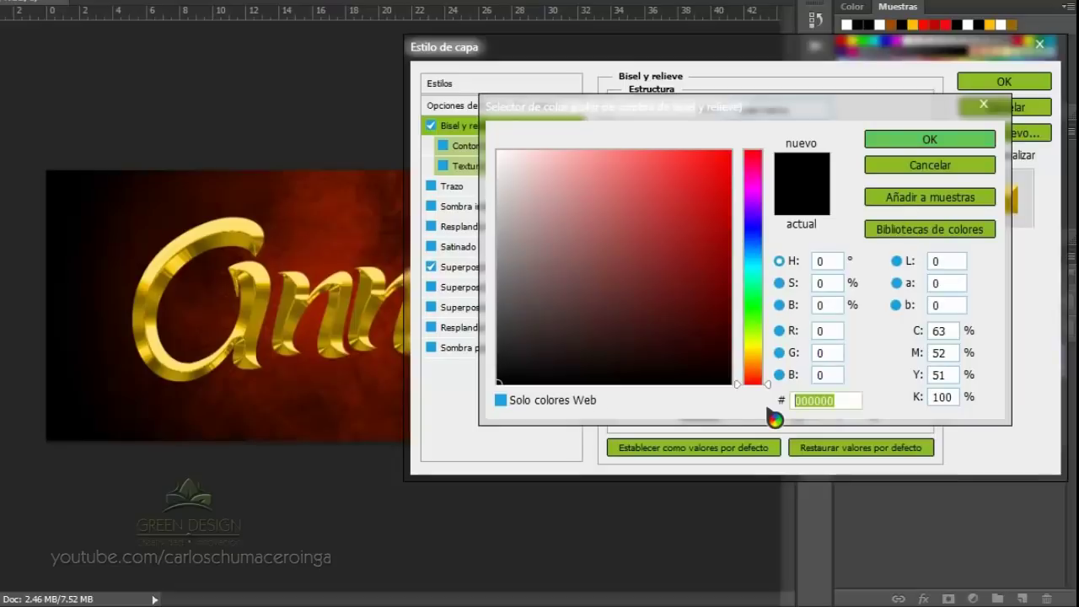
{"action": "type", "text": "40"}
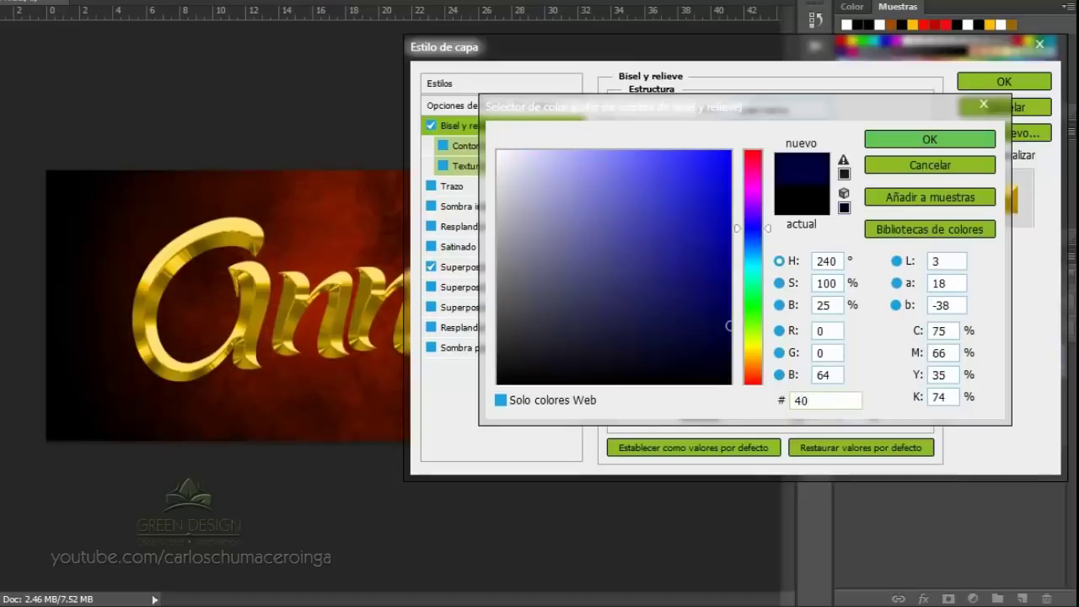
{"action": "type", "text": "23"}
{"action": "type", "text": "0"}
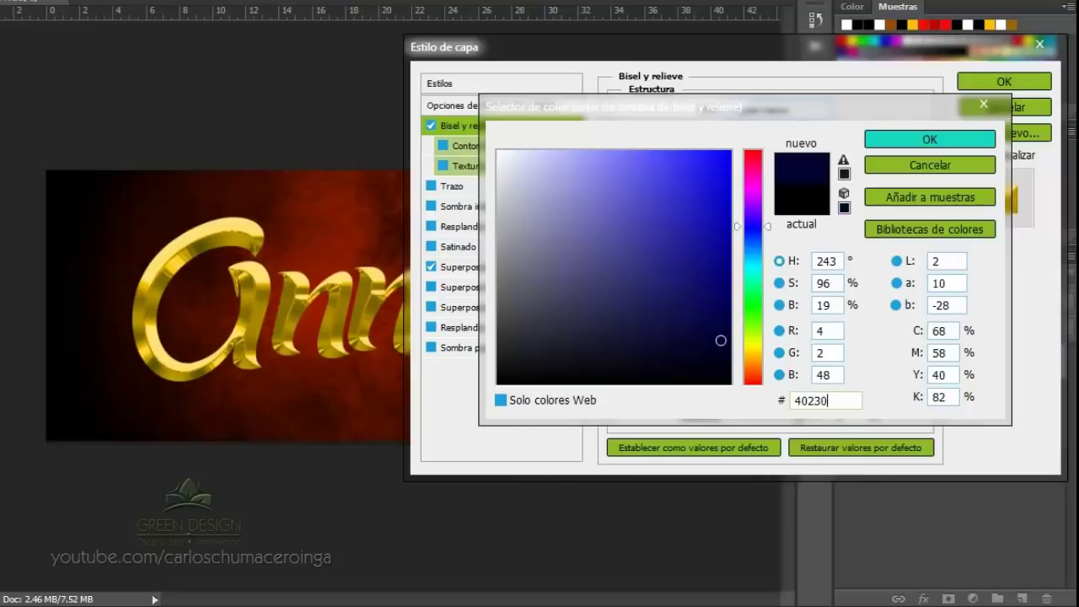
{"action": "type", "text": "0"}
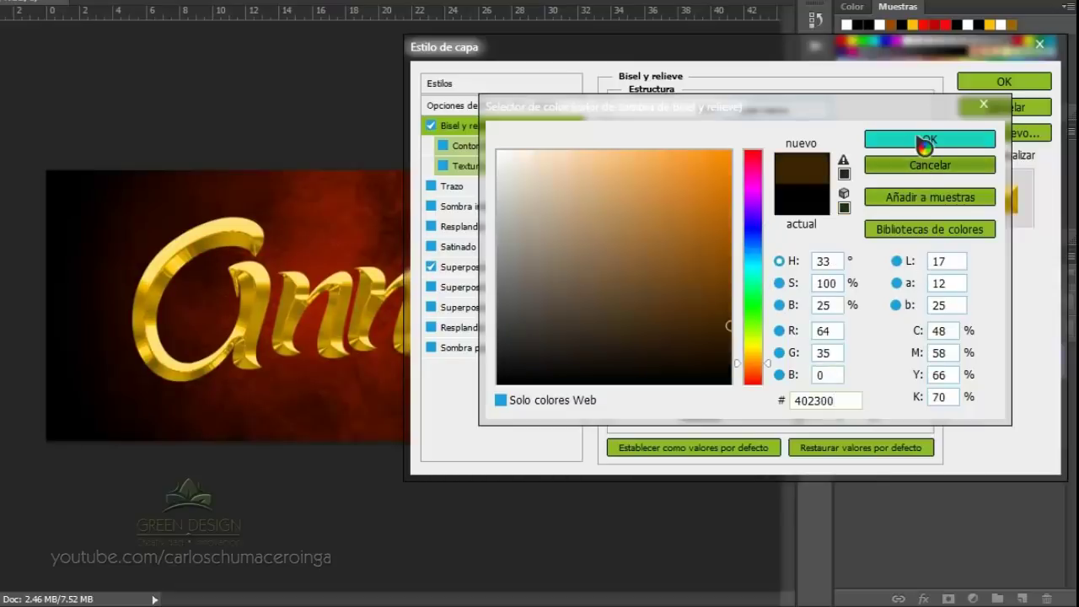
{"action": "left_click", "coordinate": [929, 139]}
{"action": "left_click", "coordinate": [850, 422]}
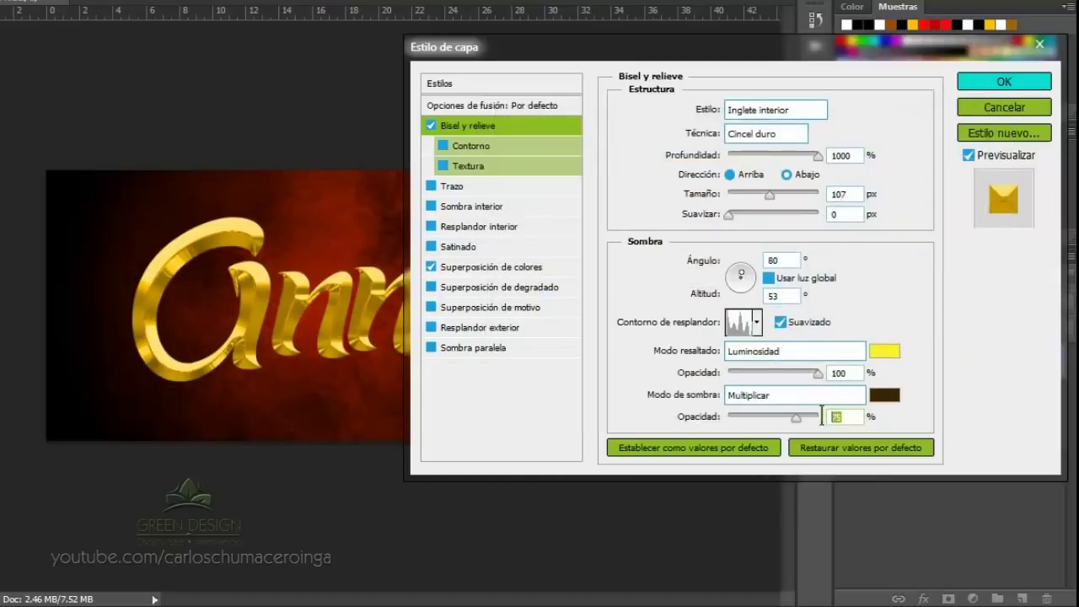
{"action": "type", "text": "90"}
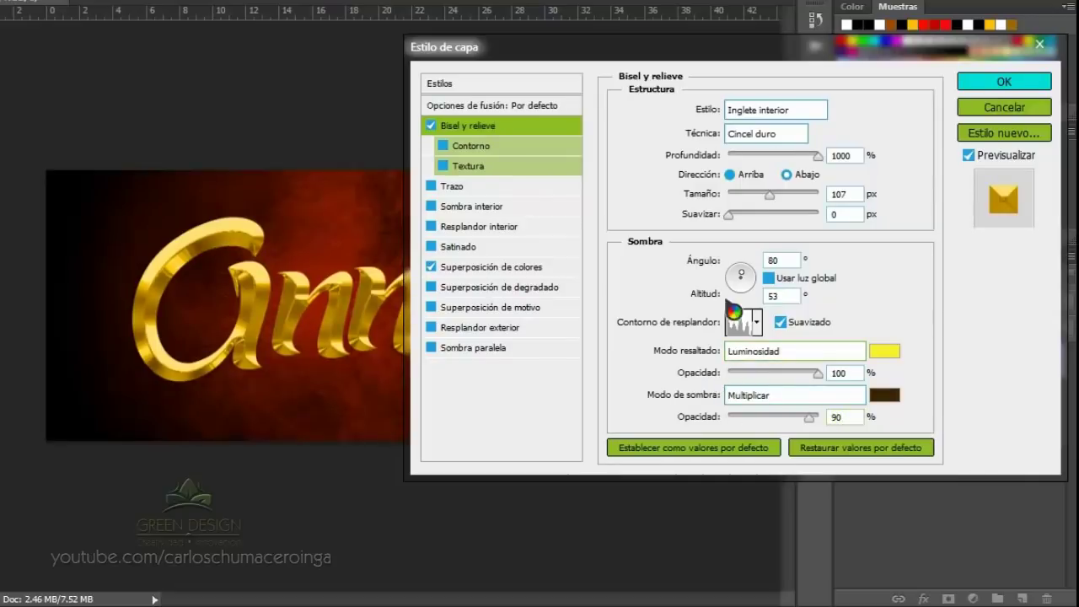
Enable the bevel's Contour sub-effect and load the Contorno Oro 2 contour file.
{"action": "left_click", "coordinate": [552, 149]}
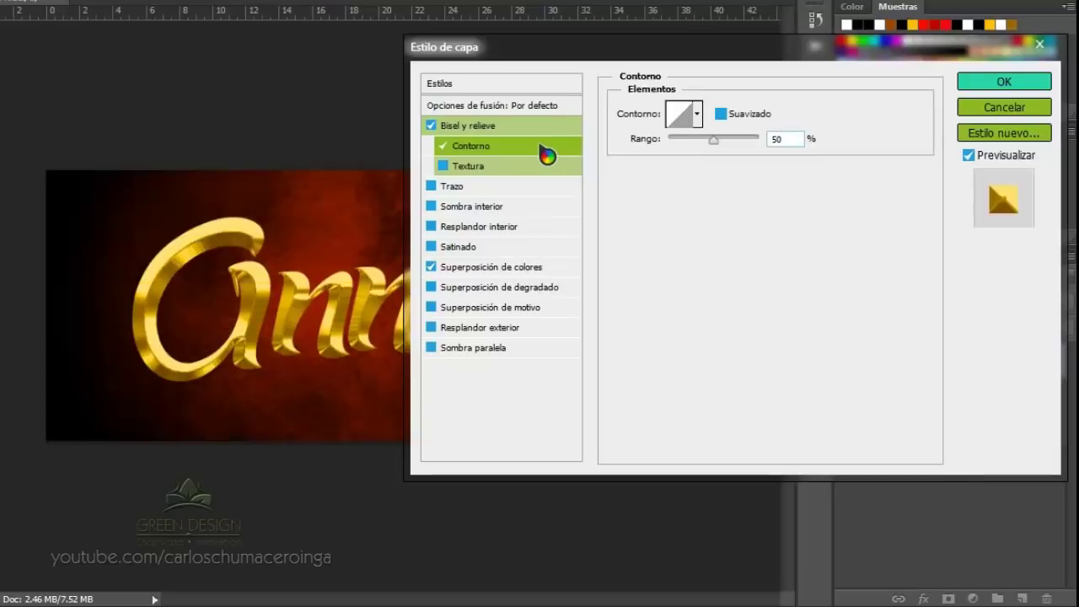
{"action": "left_click", "coordinate": [696, 114]}
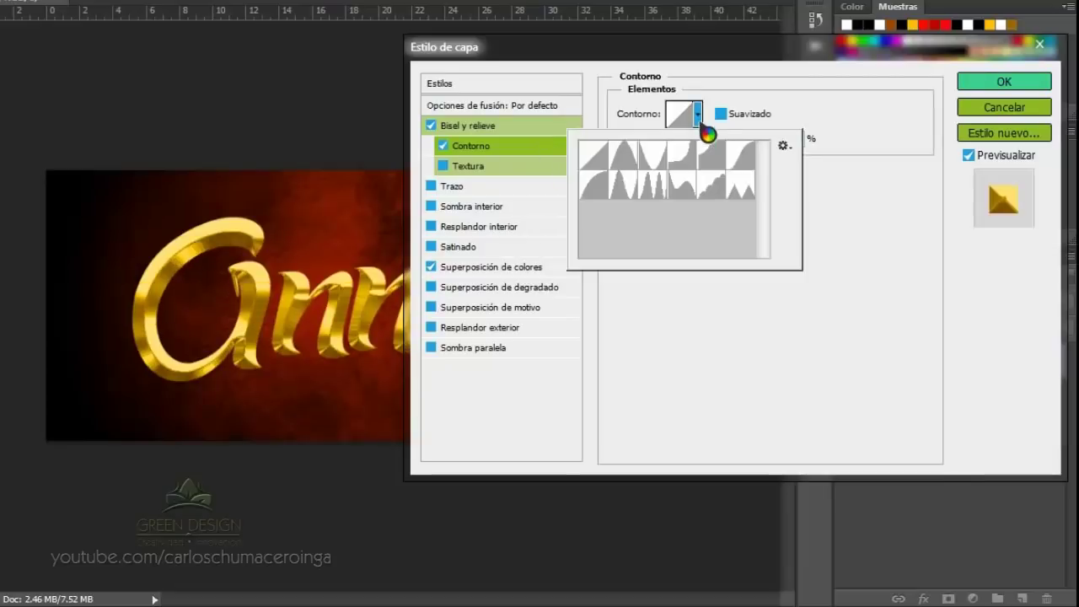
{"action": "left_click", "coordinate": [783, 146]}
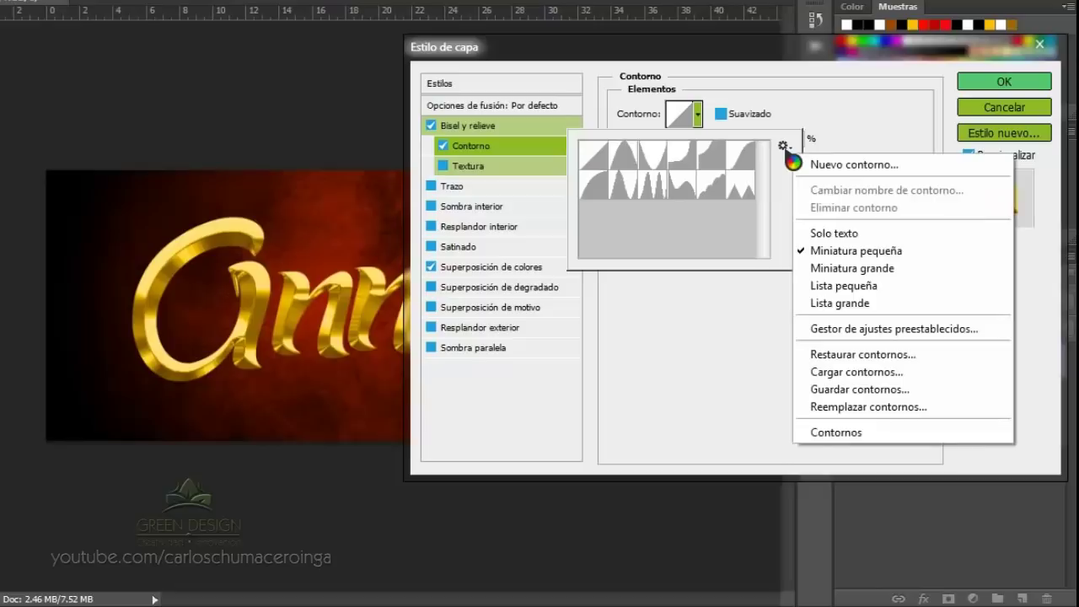
{"action": "left_click", "coordinate": [845, 376]}
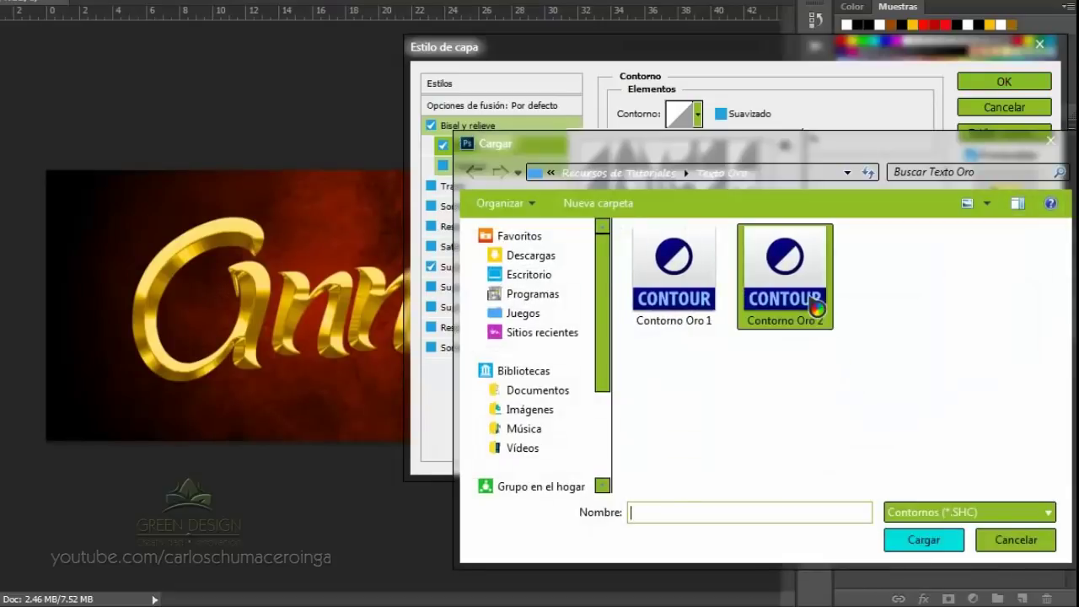
{"action": "left_click", "coordinate": [813, 299]}
{"action": "left_click", "coordinate": [924, 539]}
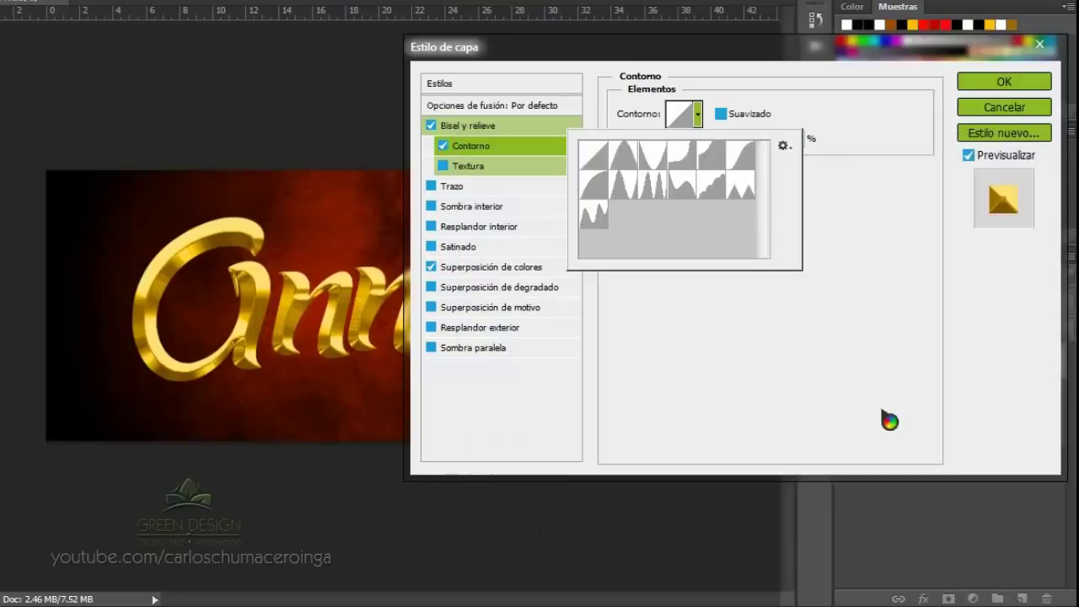
Apply the loaded contour, anti-aliased, with a range of 88%.
{"action": "left_click", "coordinate": [594, 214]}
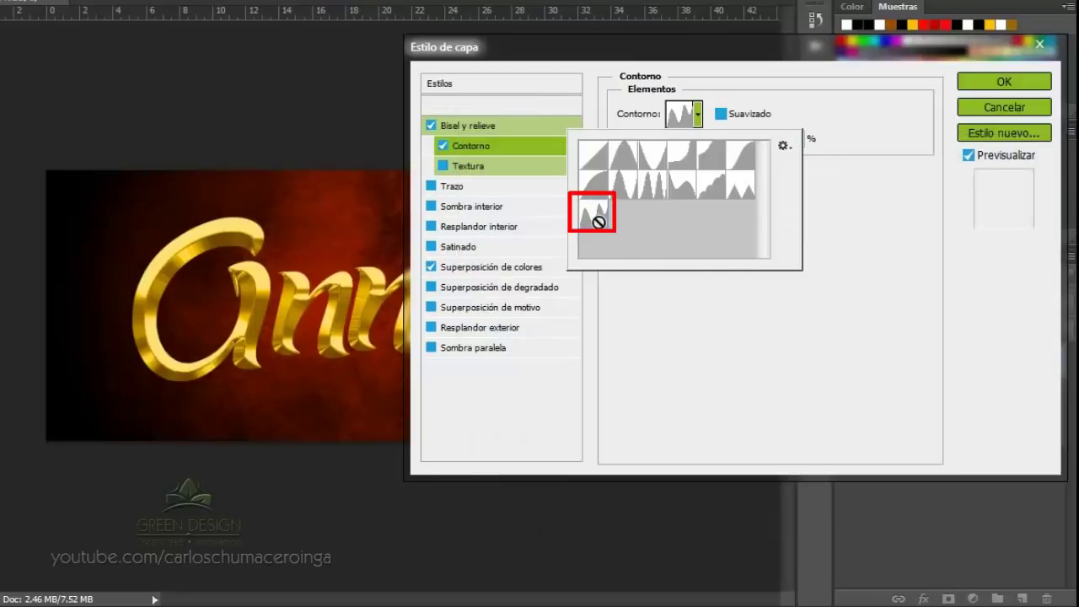
{"action": "left_click", "coordinate": [697, 114]}
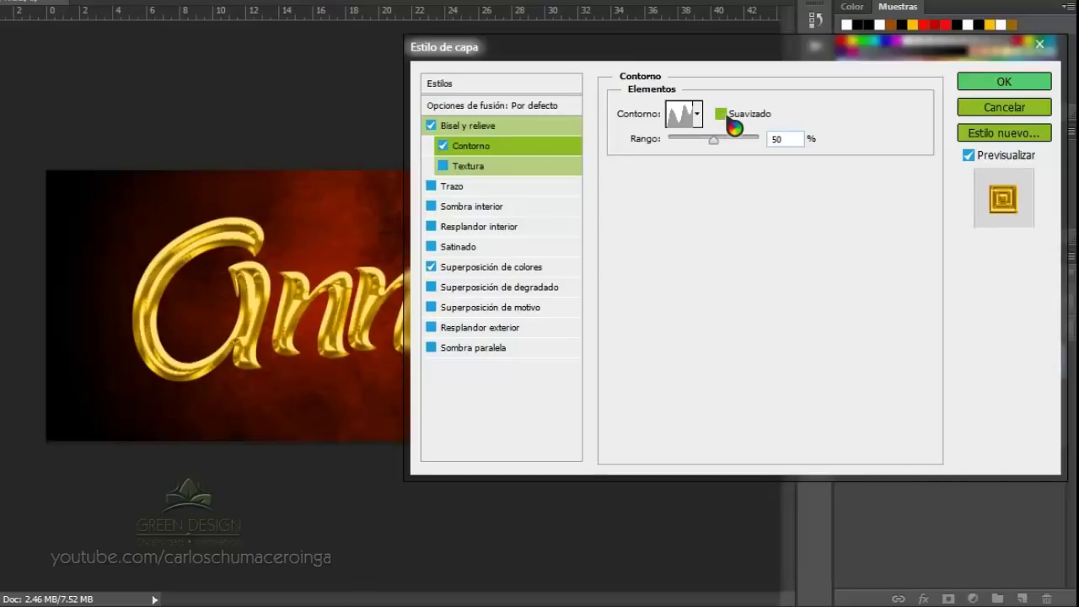
{"action": "left_click", "coordinate": [723, 115]}
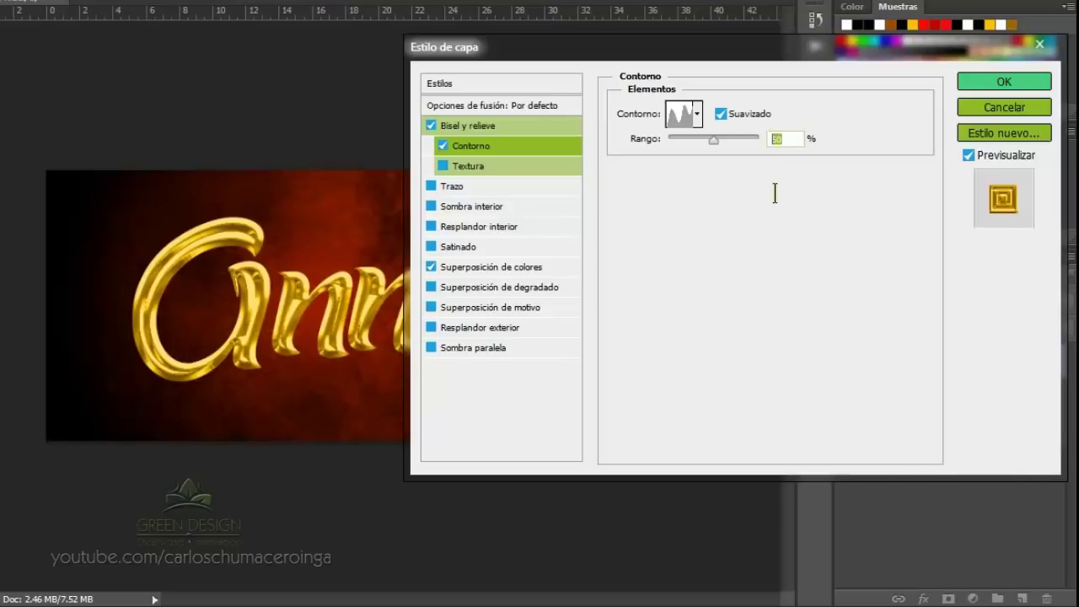
{"action": "type", "text": "88"}
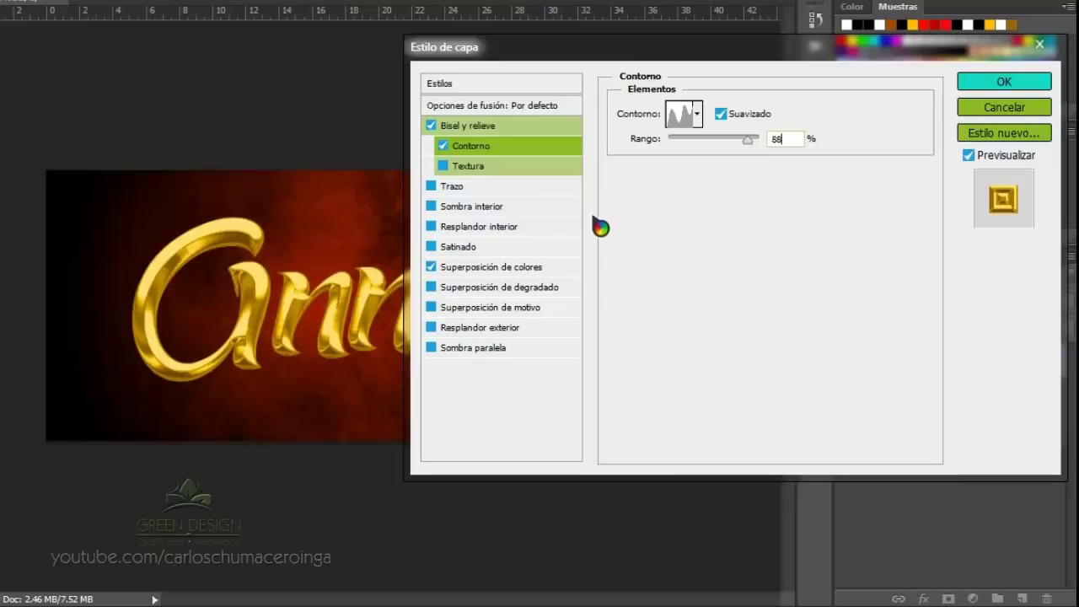
Add an inner shadow in gold colour efa900.
{"action": "left_click", "coordinate": [505, 208]}
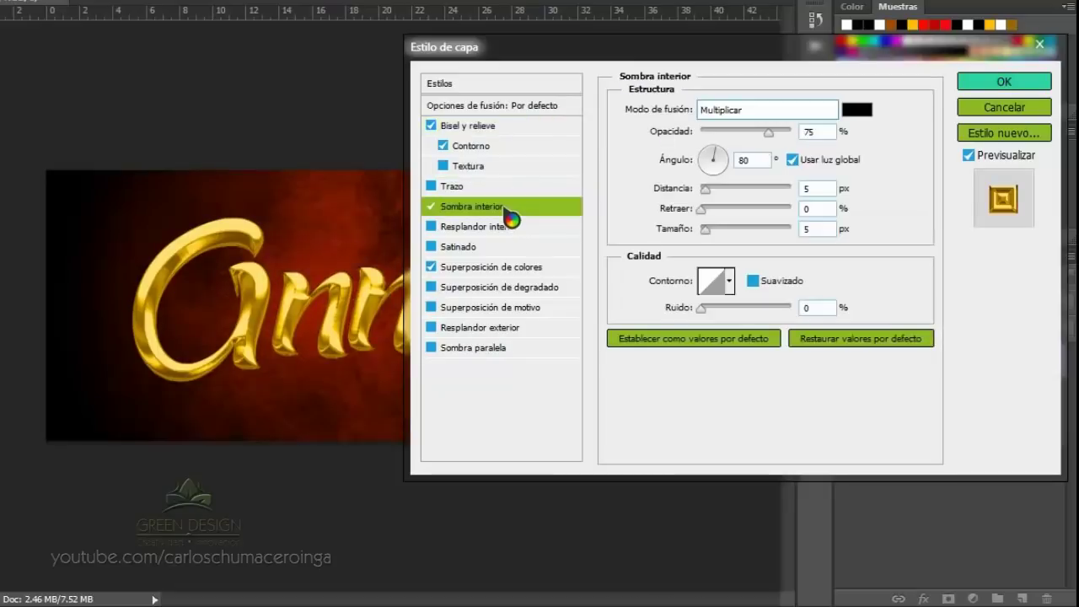
{"action": "left_click", "coordinate": [864, 115]}
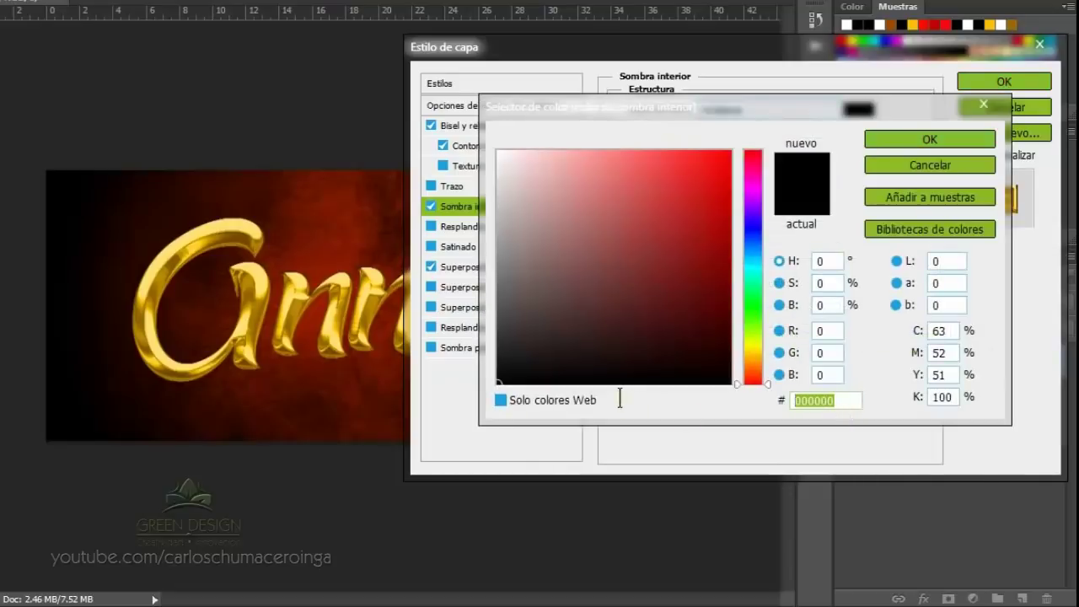
{"action": "type", "text": "efa"}
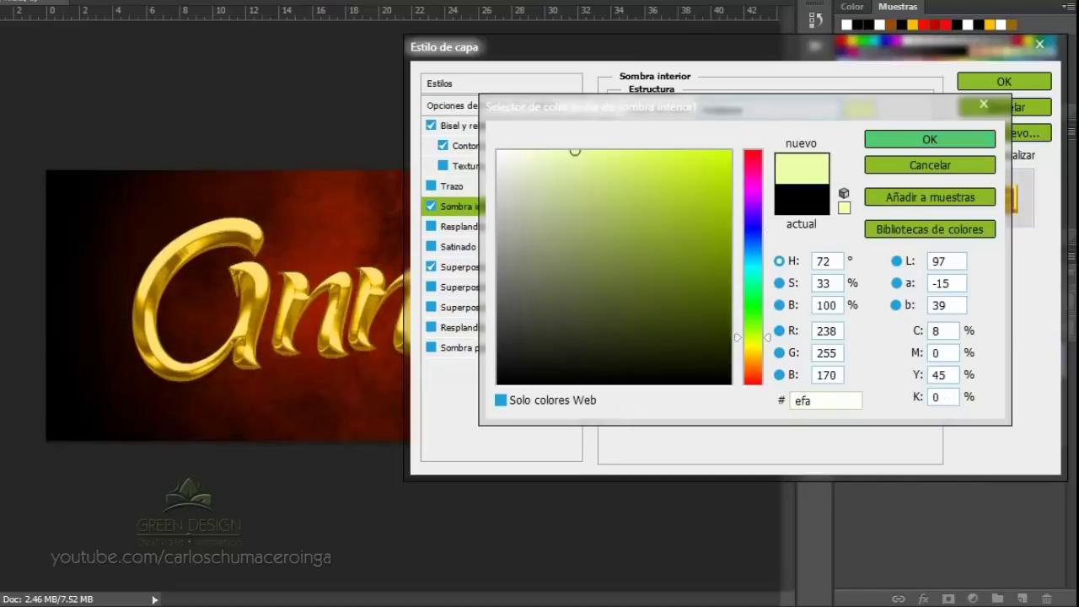
{"action": "type", "text": "900"}
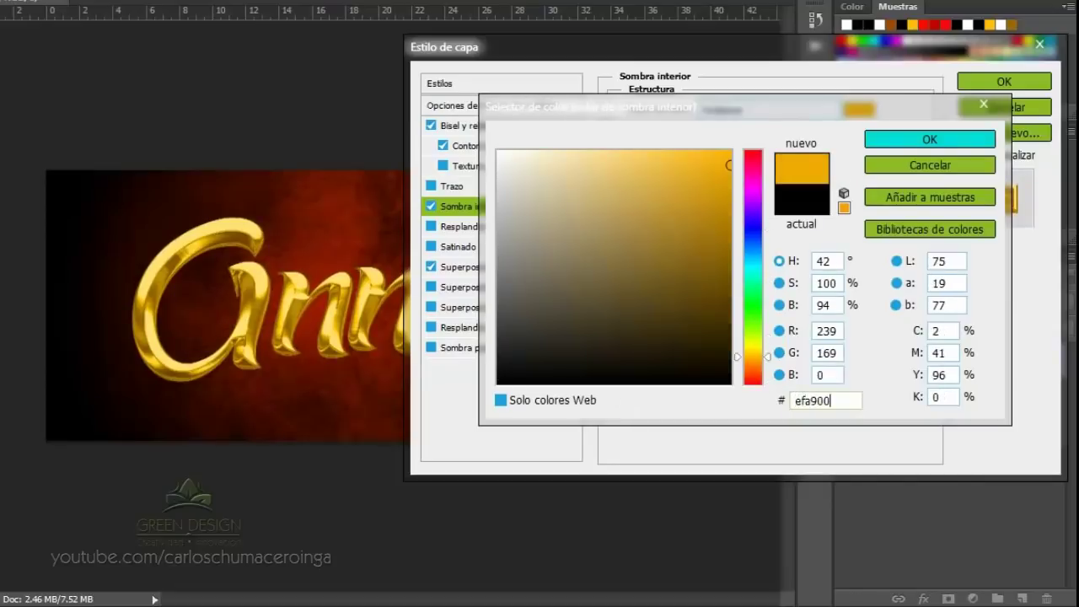
{"action": "left_click", "coordinate": [893, 142]}
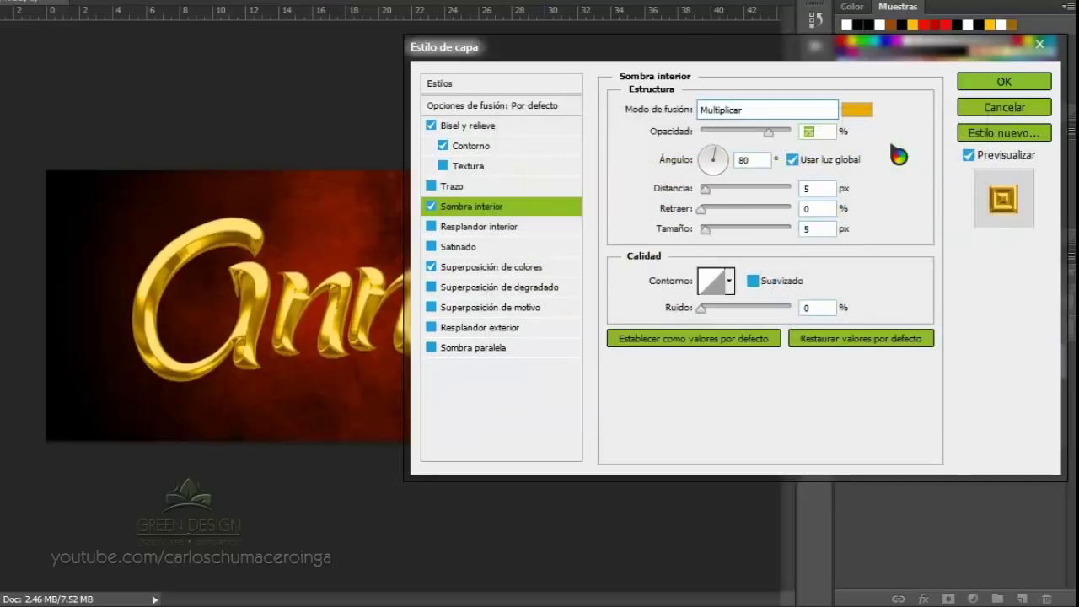
Set the inner shadow to 100% opacity, -90° local angle, 9 px distance, 70% choke, and enable Drop Shadow.
{"action": "left_click_drag", "start_coordinate": [768, 132], "coordinate": [796, 134]}
{"action": "left_click", "coordinate": [792, 160]}
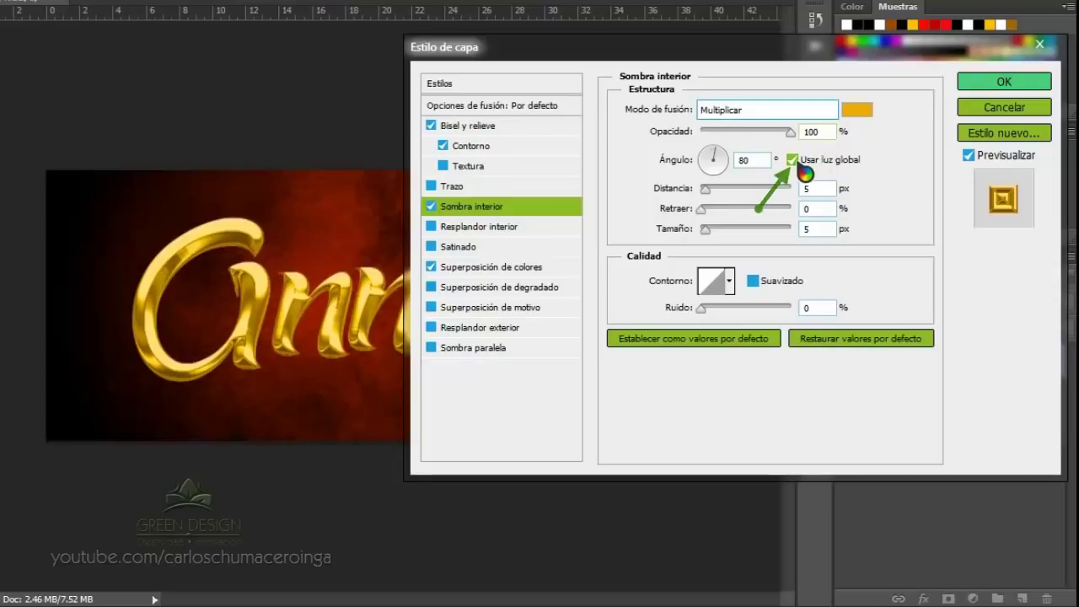
{"action": "double_click", "coordinate": [736, 162]}
{"action": "type", "text": "-90"}
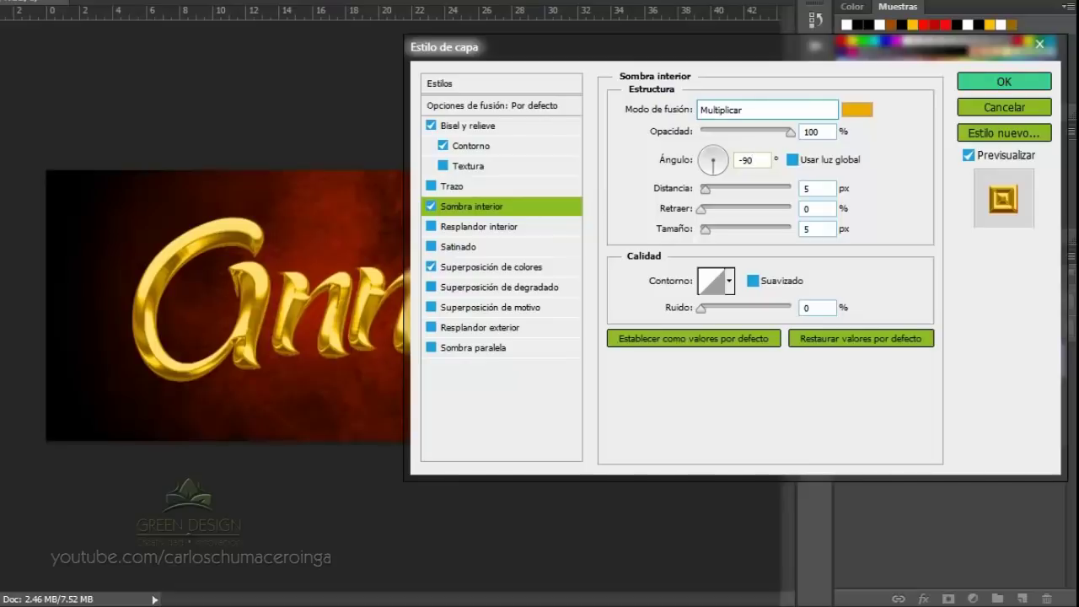
{"action": "key", "text": "Tab"}
{"action": "type", "text": "9"}
{"action": "key", "text": "Tab"}
{"action": "type", "text": "70"}
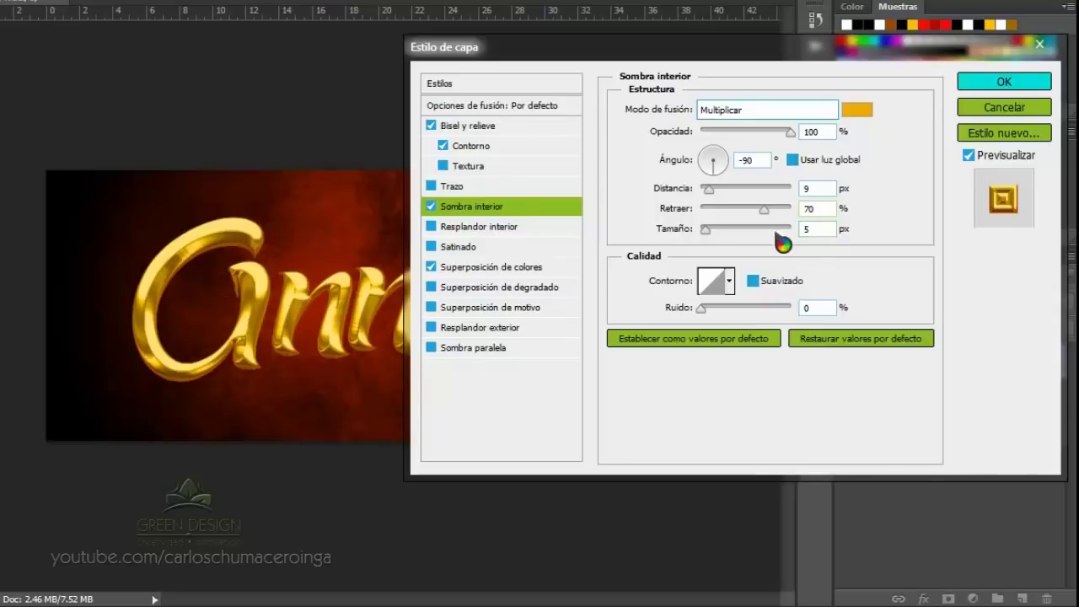
{"action": "key", "text": "Tab"}
{"action": "type", "text": "9"}
{"action": "left_click", "coordinate": [521, 349]}
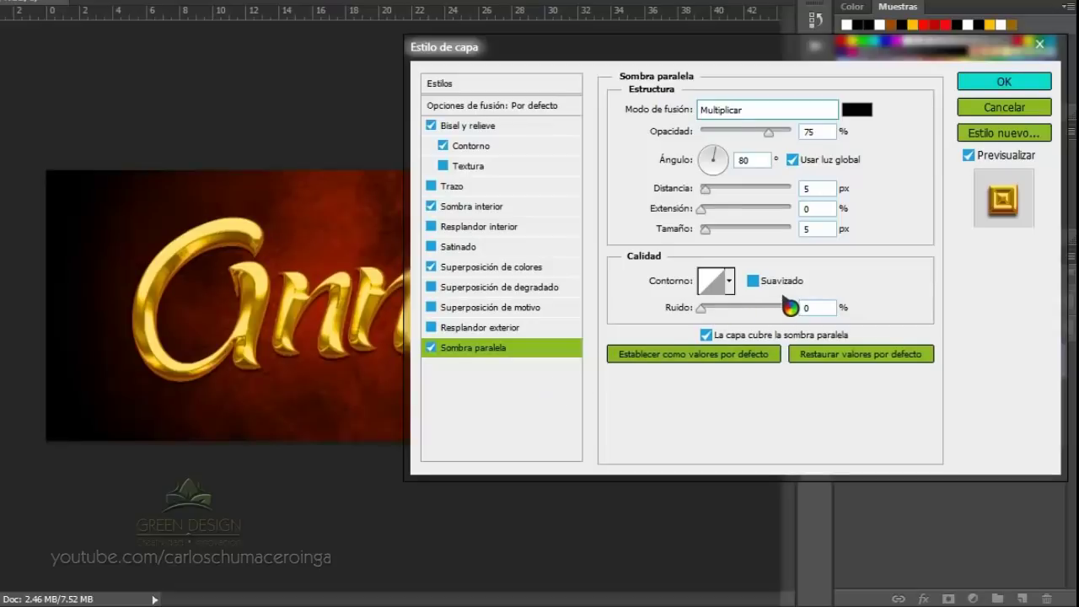
Give the drop shadow 70% opacity, 120° angle, 6 px distance, 5% spread, 13 px size, and apply the style.
{"action": "double_click", "coordinate": [802, 133]}
{"action": "type", "text": "70"}
{"action": "left_click", "coordinate": [752, 160]}
{"action": "type", "text": "120"}
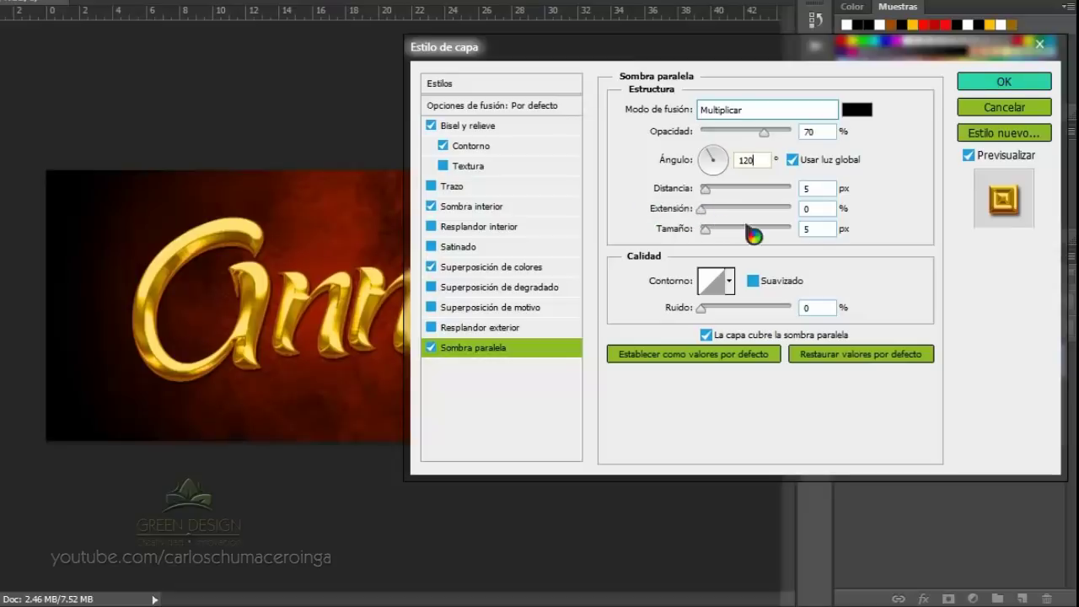
{"action": "left_click", "coordinate": [796, 188]}
{"action": "type", "text": "6"}
{"action": "key", "text": "Tab"}
{"action": "key", "text": "Tab"}
{"action": "type", "text": "13"}
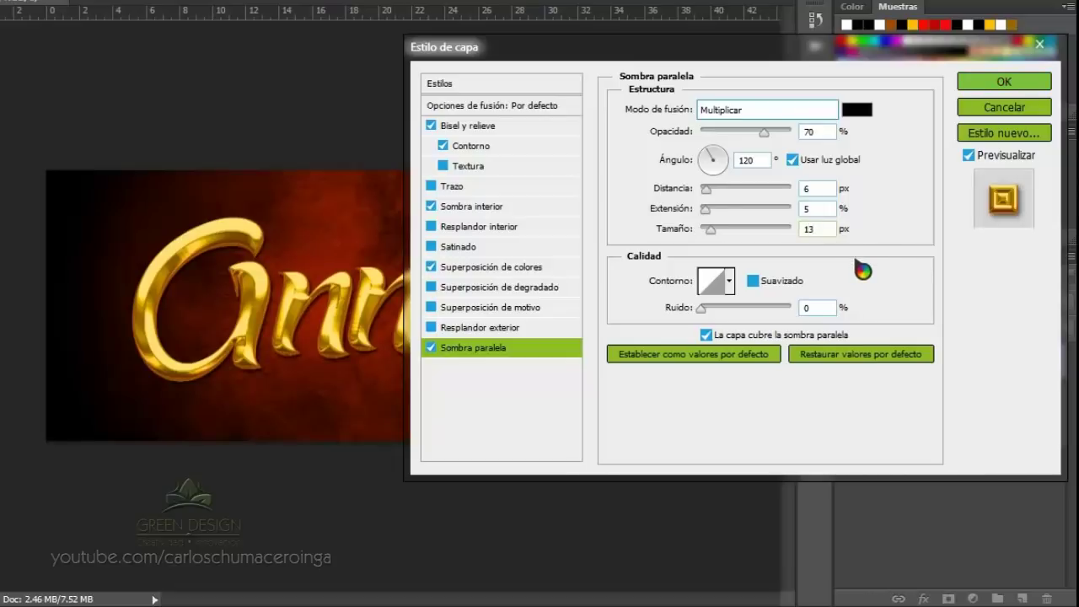
{"action": "left_click", "coordinate": [979, 89]}
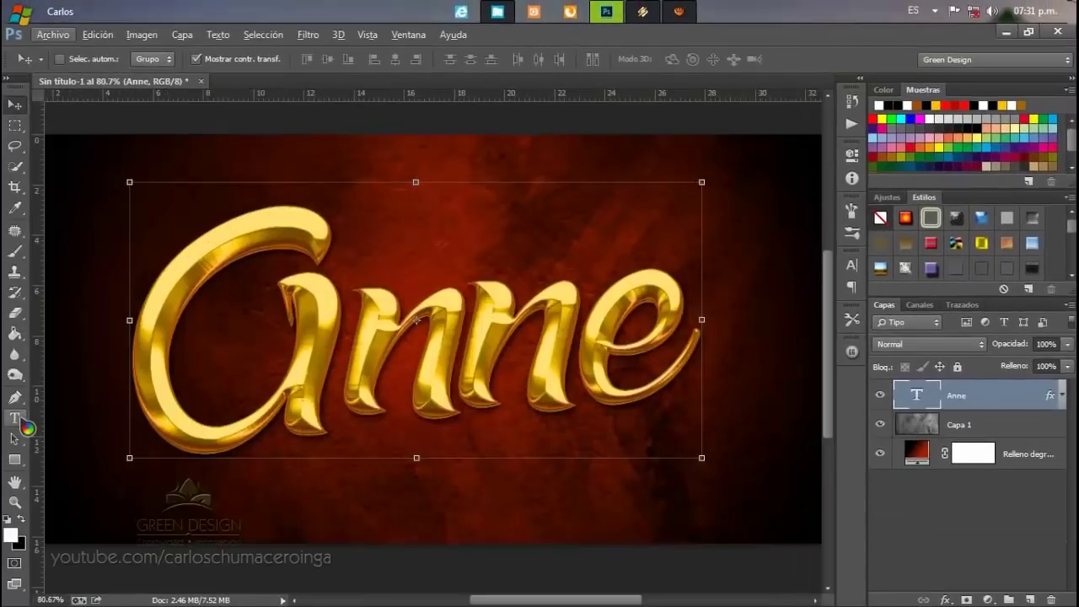
With the Pen tool, start the swash path with a curved segment beneath the A.
{"action": "left_click", "coordinate": [15, 397]}
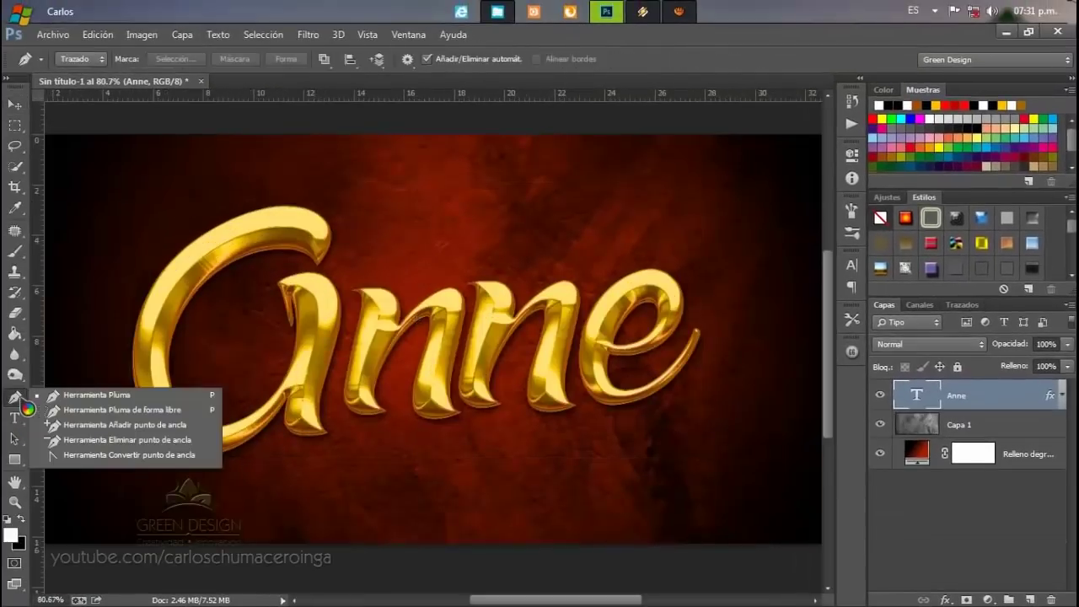
{"action": "left_click", "coordinate": [118, 401]}
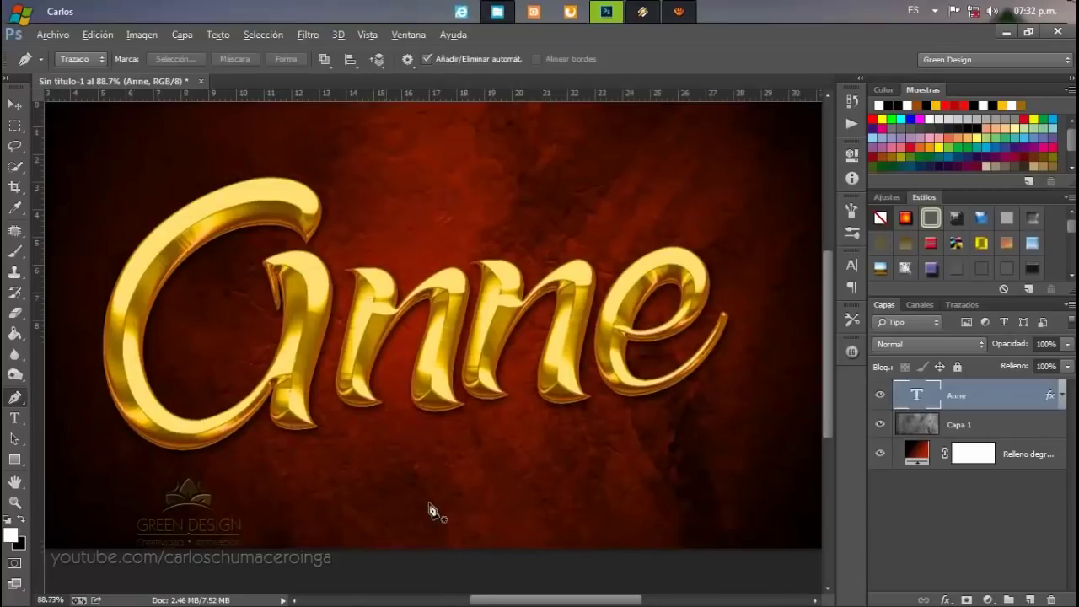
{"action": "scroll", "coordinate": [438, 501], "scroll_direction": "up", "scroll_amount": 1}
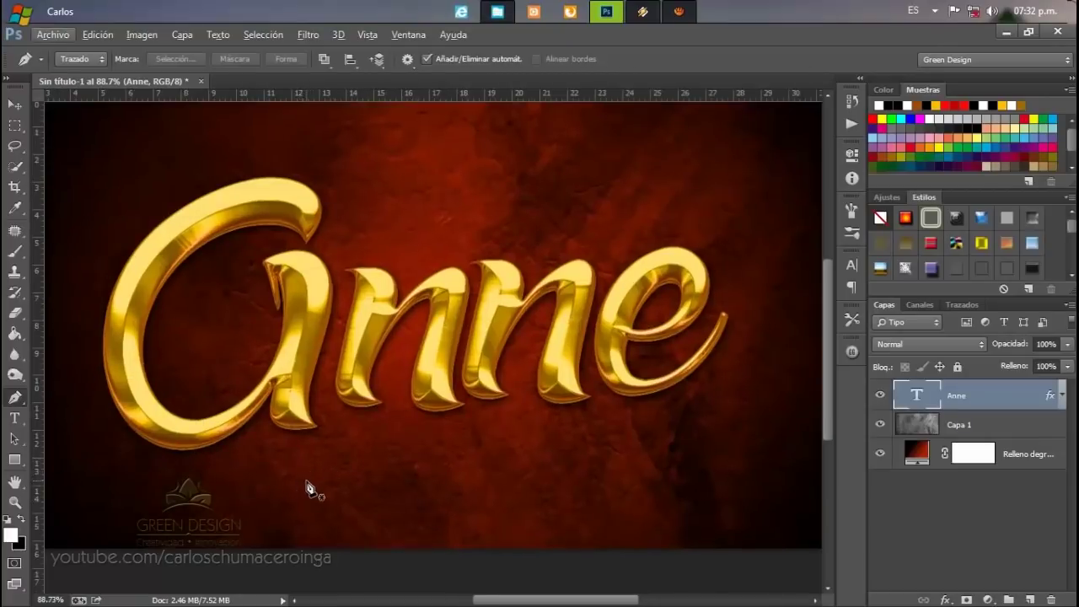
{"action": "left_click", "coordinate": [306, 482]}
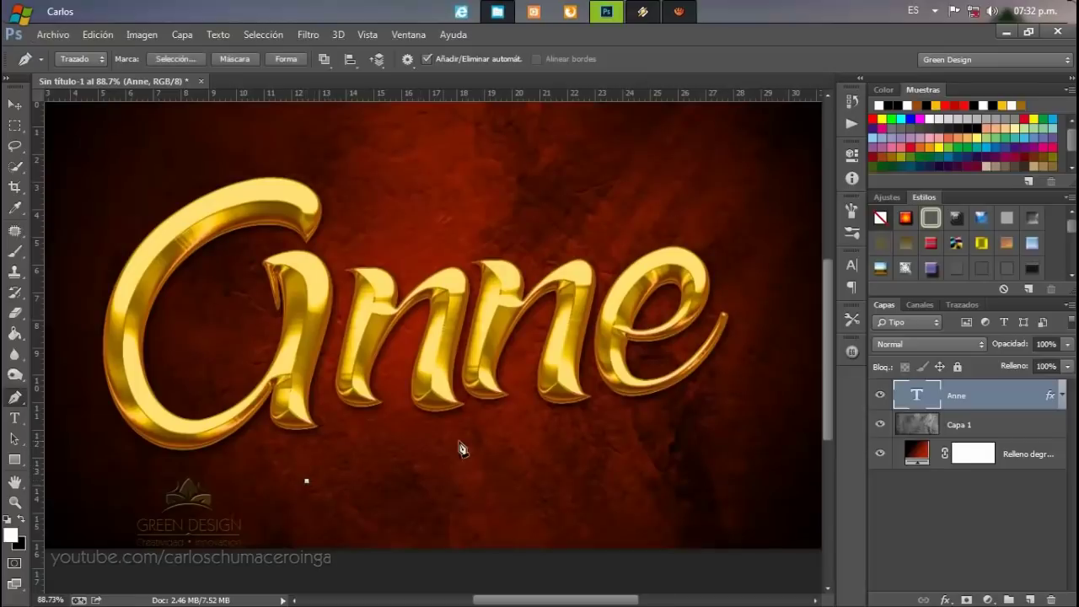
{"action": "left_click_drag", "start_coordinate": [498, 439], "coordinate": [666, 471]}
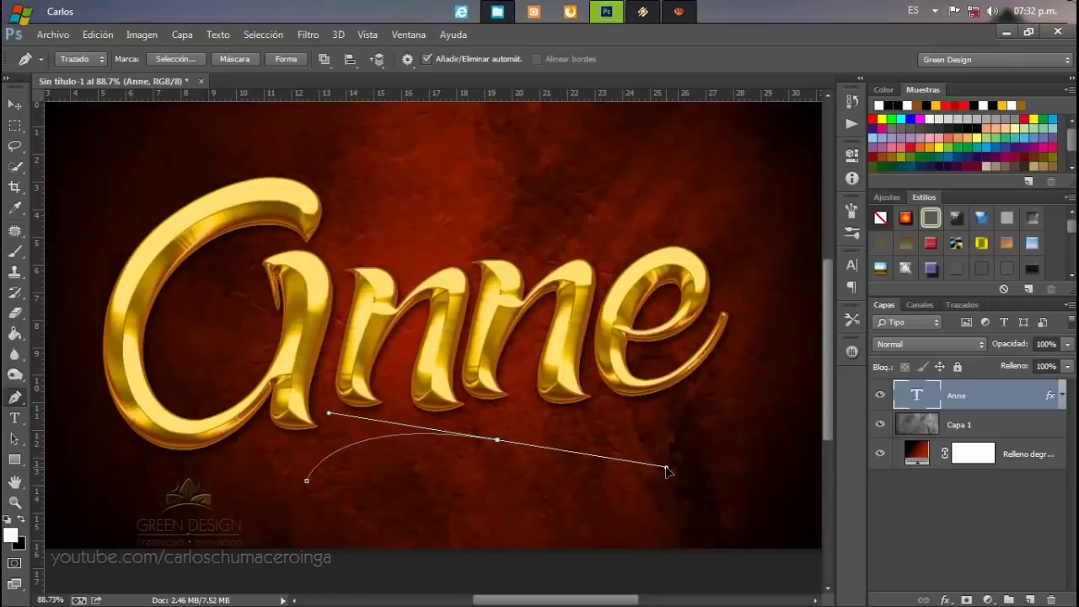
{"action": "left_click", "coordinate": [497, 440], "text": "alt"}
Extend the swash with curved points under the final e and back beneath the word.
{"action": "left_click_drag", "start_coordinate": [612, 436], "coordinate": [536, 415]}
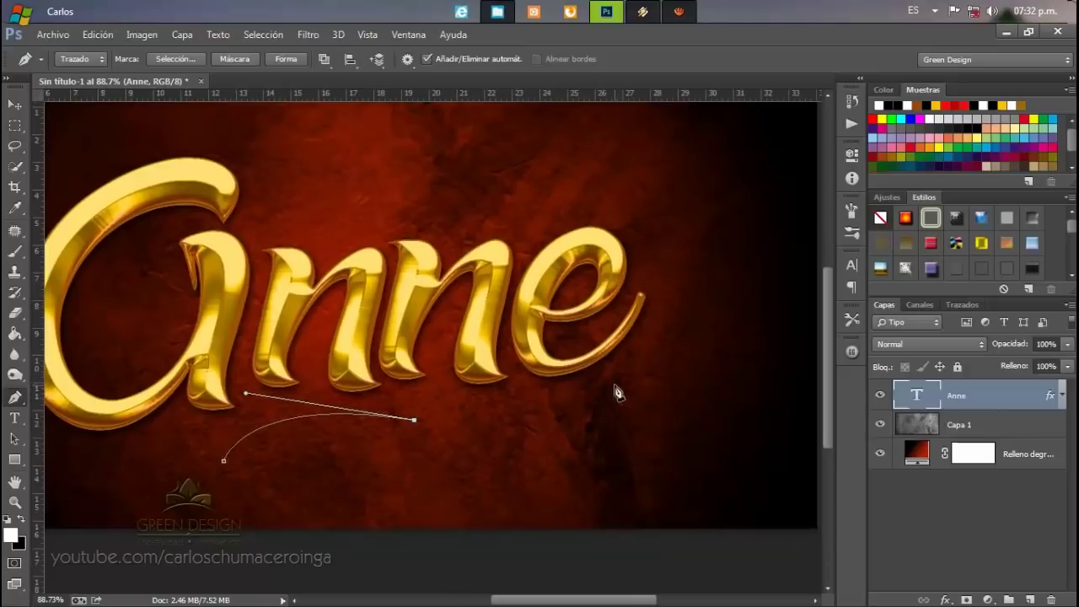
{"action": "left_click_drag", "start_coordinate": [615, 378], "coordinate": [665, 306]}
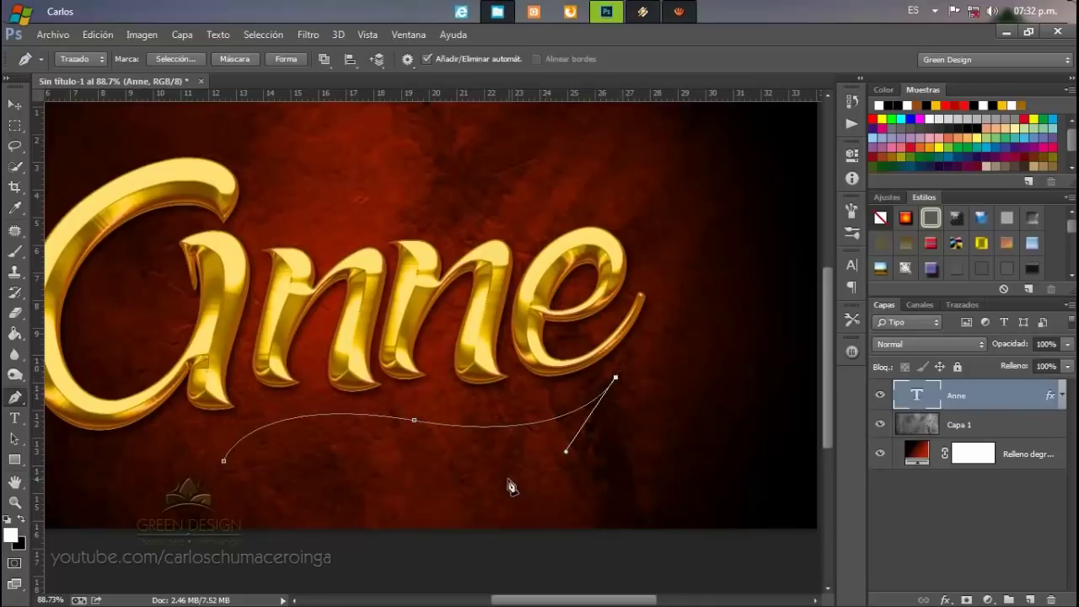
{"action": "left_click_drag", "start_coordinate": [509, 479], "coordinate": [376, 466]}
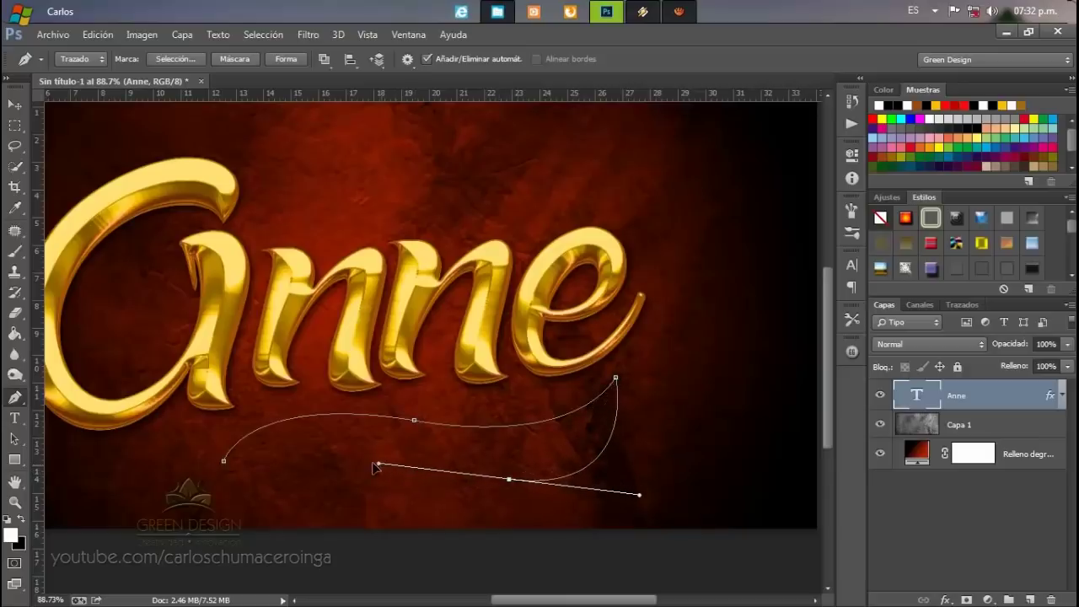
{"action": "left_click_drag", "start_coordinate": [376, 466], "coordinate": [375, 460]}
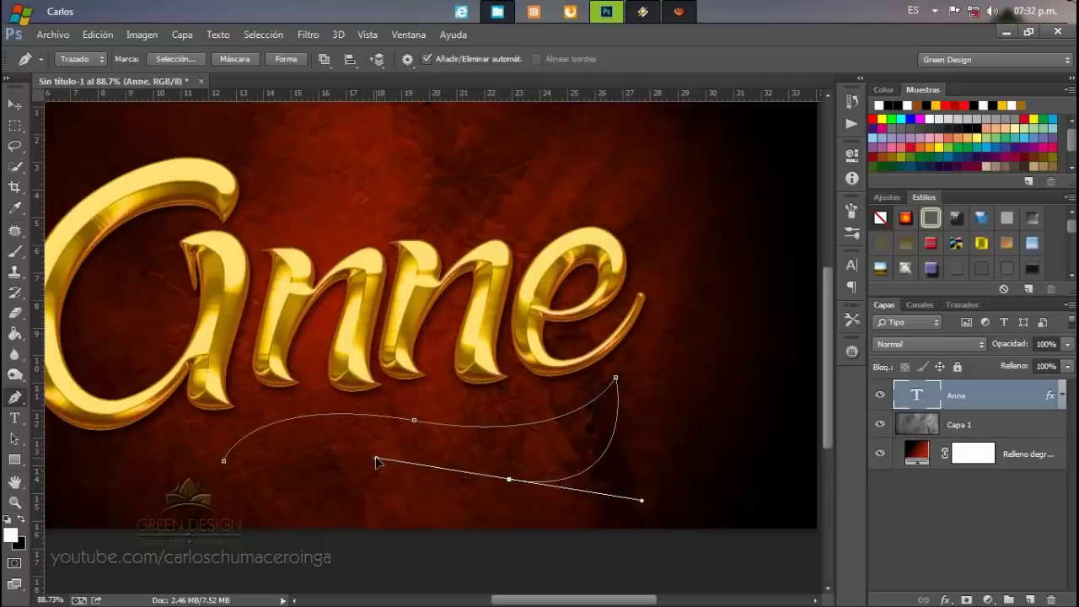
{"action": "left_click", "coordinate": [509, 480], "text": "alt"}
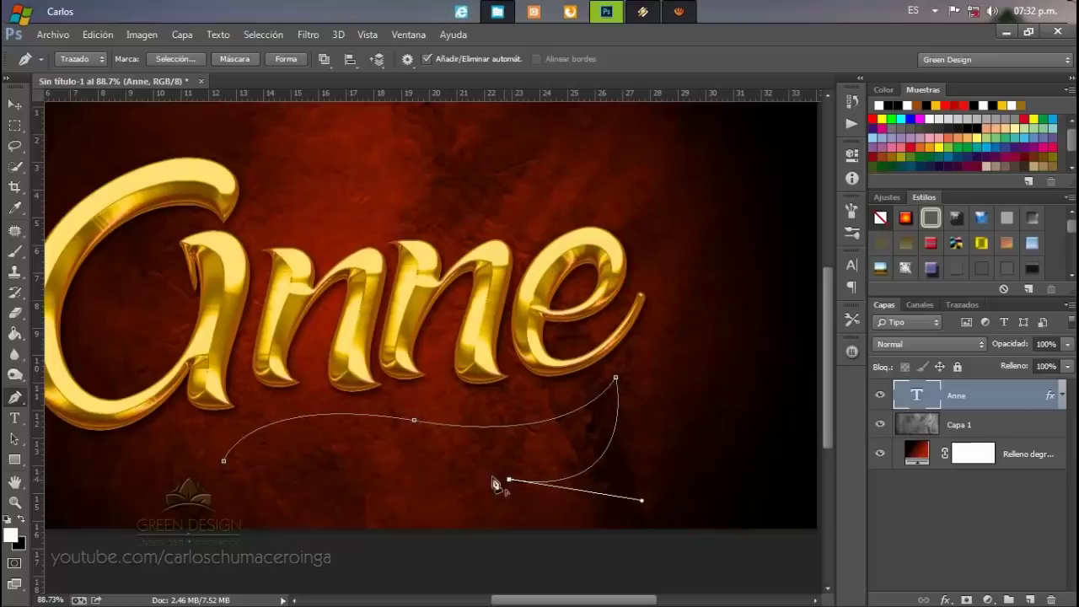
{"action": "left_click", "coordinate": [397, 453]}
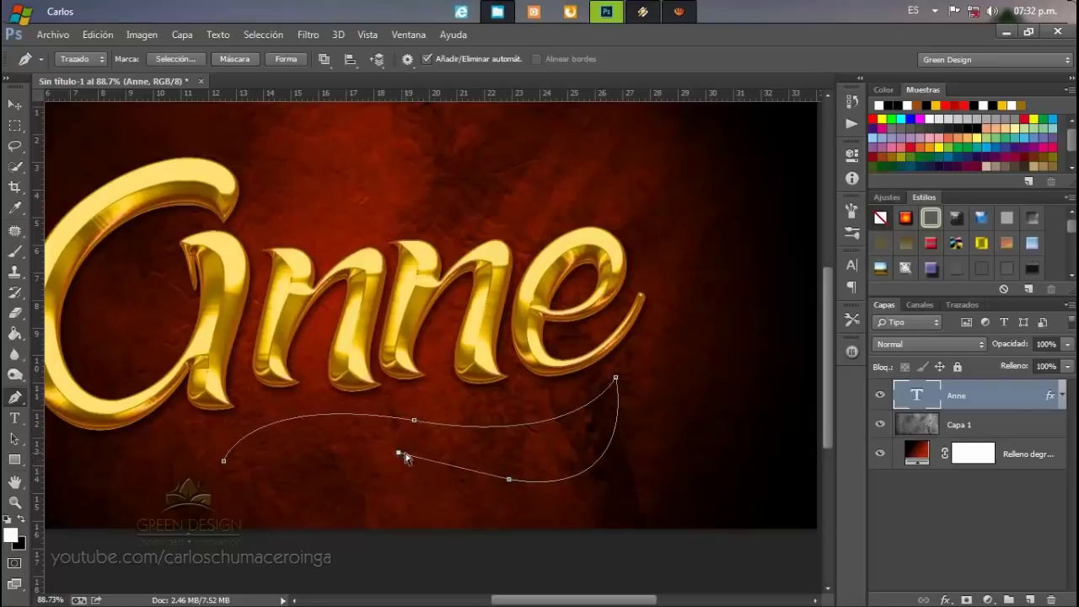
{"action": "key", "text": "ctrl+z"}
{"action": "left_click_drag", "start_coordinate": [399, 452], "coordinate": [368, 440]}
Add the pointed left tip and close the swash path at its starting point.
{"action": "mouse_move", "coordinate": [253, 459]}
{"action": "left_mouse_down"}
{"action": "mouse_move", "coordinate": [202, 508]}
{"action": "mouse_move", "coordinate": [212, 509]}
{"action": "left_mouse_up"}
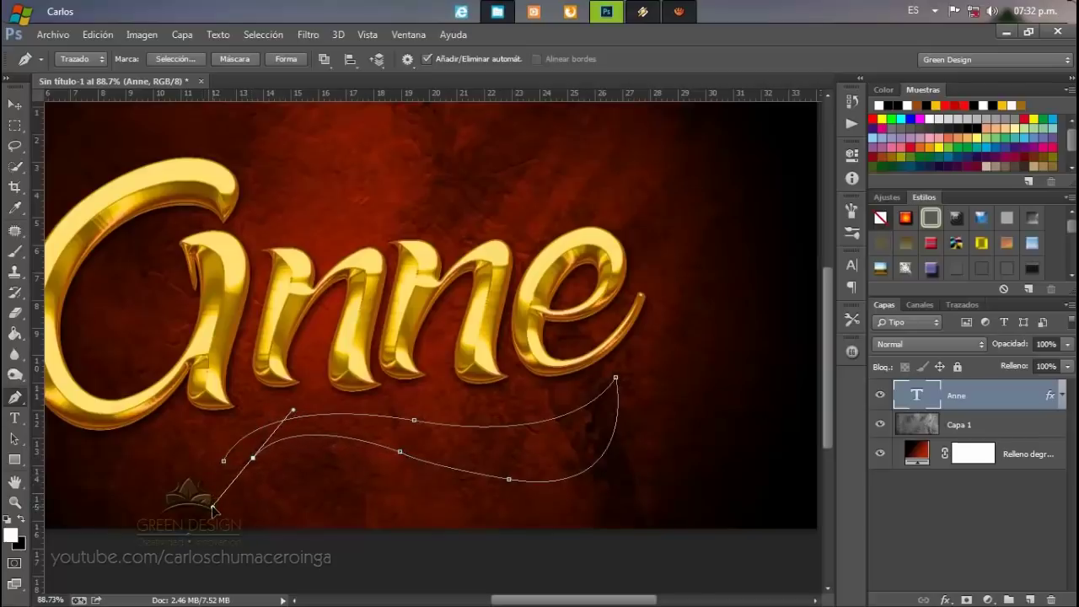
{"action": "left_click", "coordinate": [253, 460], "text": "alt"}
{"action": "left_click_drag", "start_coordinate": [257, 486], "coordinate": [272, 498]}
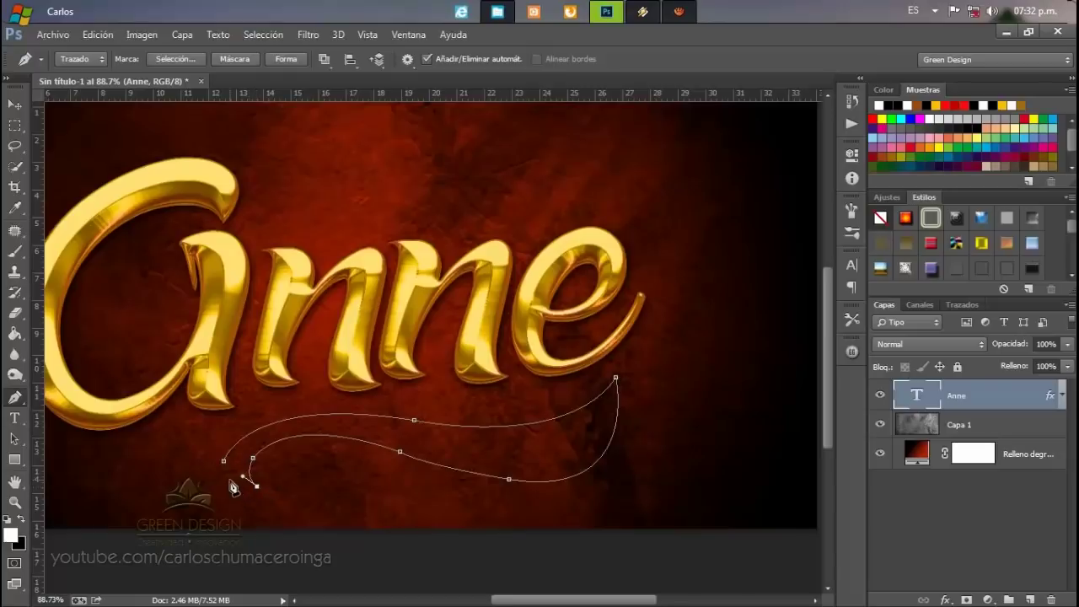
{"action": "scroll", "coordinate": [233, 482], "scroll_direction": "up", "scroll_amount": 2}
{"action": "scroll", "coordinate": [232, 485], "scroll_direction": "up", "scroll_amount": 2}
{"action": "scroll", "coordinate": [232, 489], "scroll_direction": "up", "scroll_amount": 2}
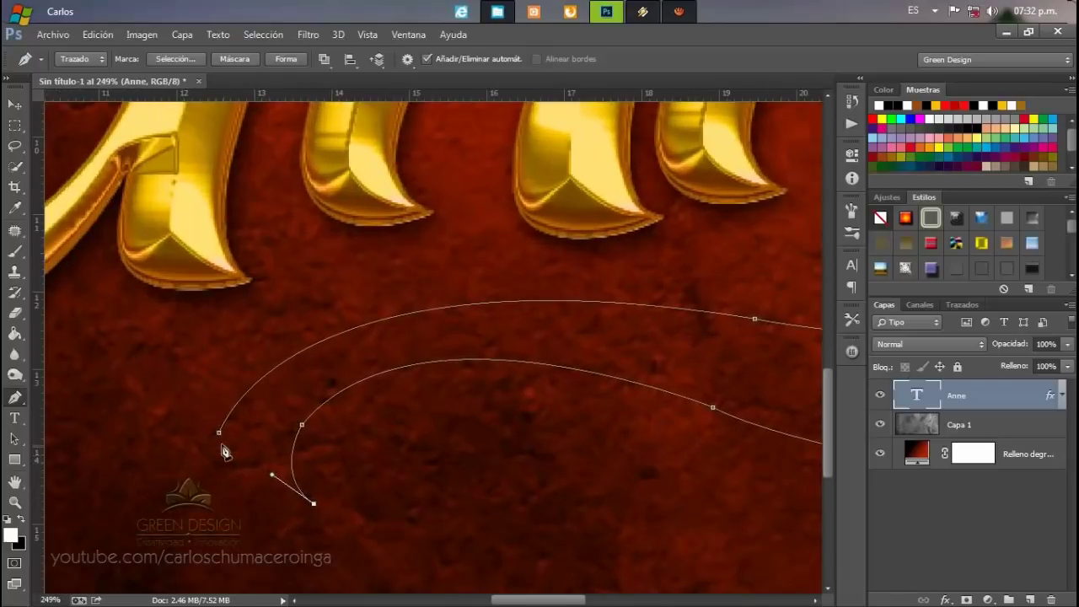
{"action": "left_click_drag", "start_coordinate": [218, 435], "coordinate": [229, 363]}
{"action": "scroll", "coordinate": [238, 396], "scroll_direction": "down", "scroll_amount": 2}
{"action": "scroll", "coordinate": [236, 397], "scroll_direction": "down", "scroll_amount": 2}
{"action": "scroll", "coordinate": [230, 398], "scroll_direction": "down", "scroll_amount": 2}
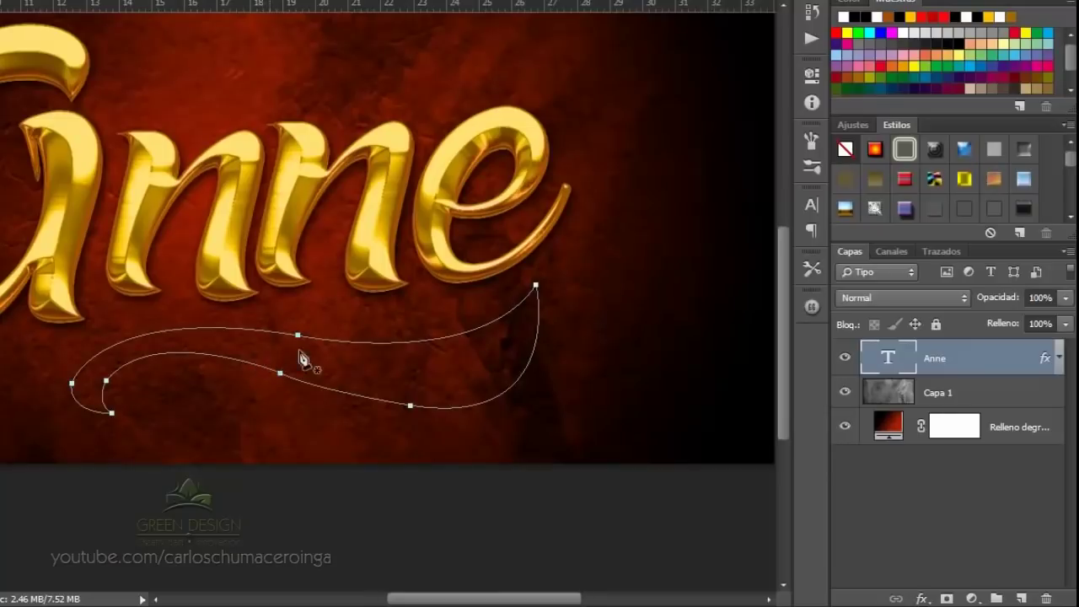
On a new layer, fill the swoosh path with solid black.
{"action": "left_click", "coordinate": [1021, 597]}
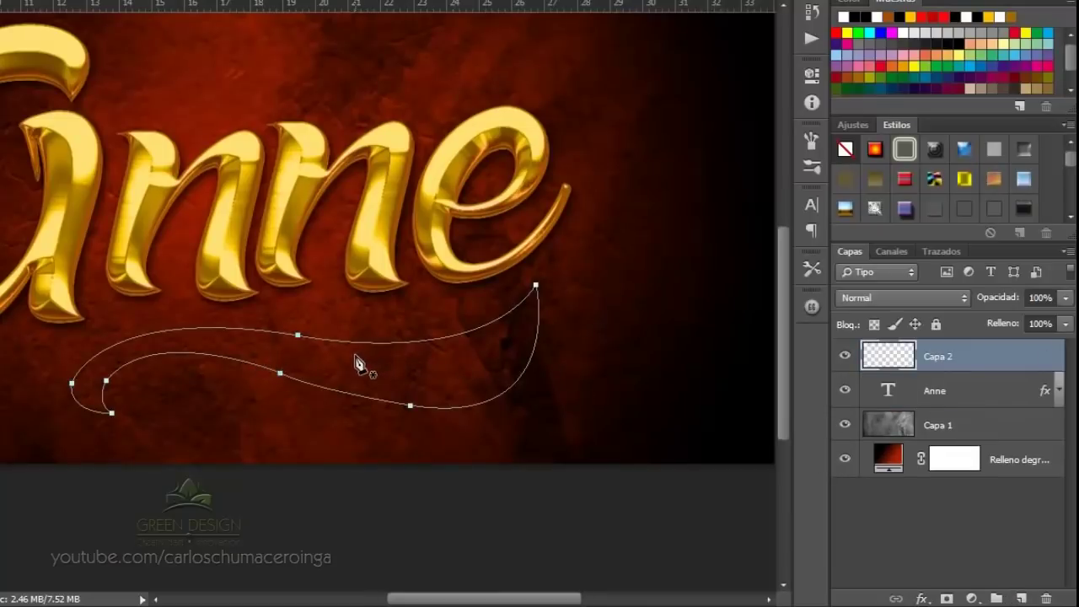
{"action": "right_click", "coordinate": [357, 361]}
{"action": "left_click", "coordinate": [434, 255]}
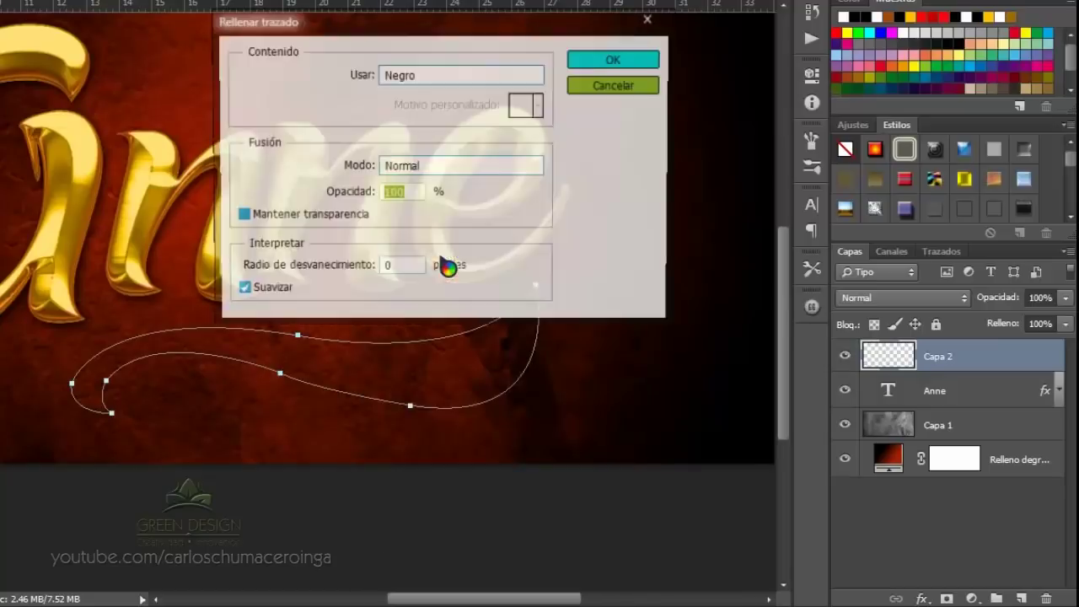
{"action": "left_click", "coordinate": [518, 87]}
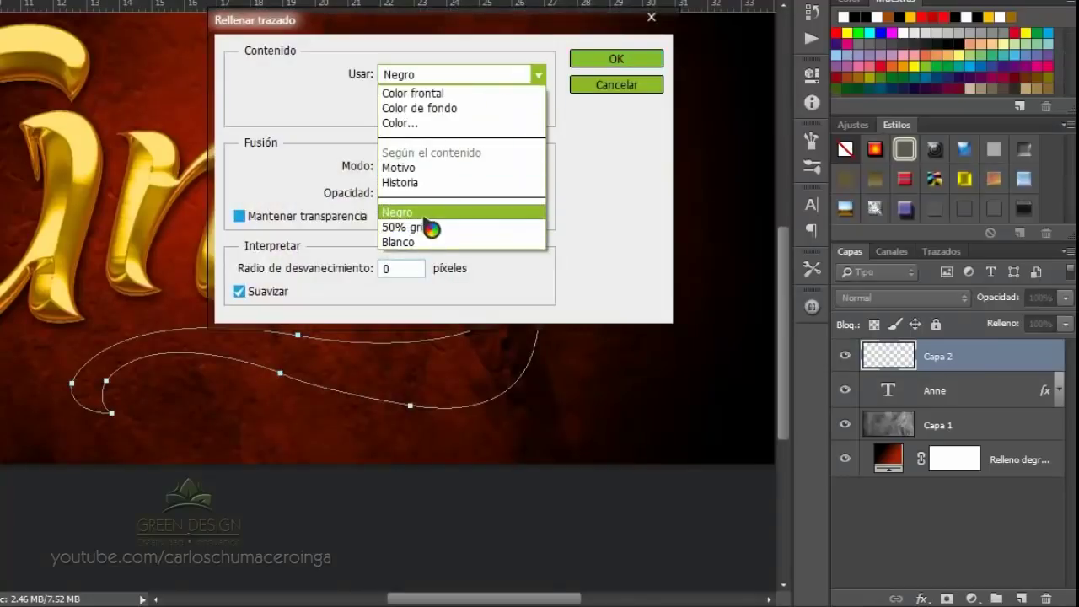
{"action": "left_click", "coordinate": [429, 211]}
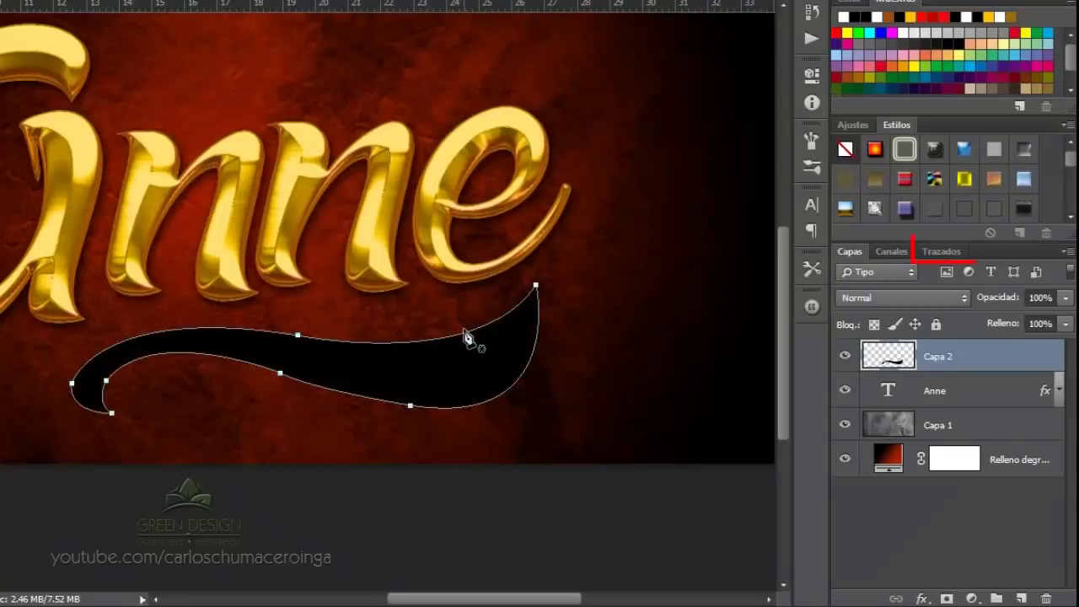
Deselect the work path in the Paths panel to hide its outline.
{"action": "left_click", "coordinate": [940, 252]}
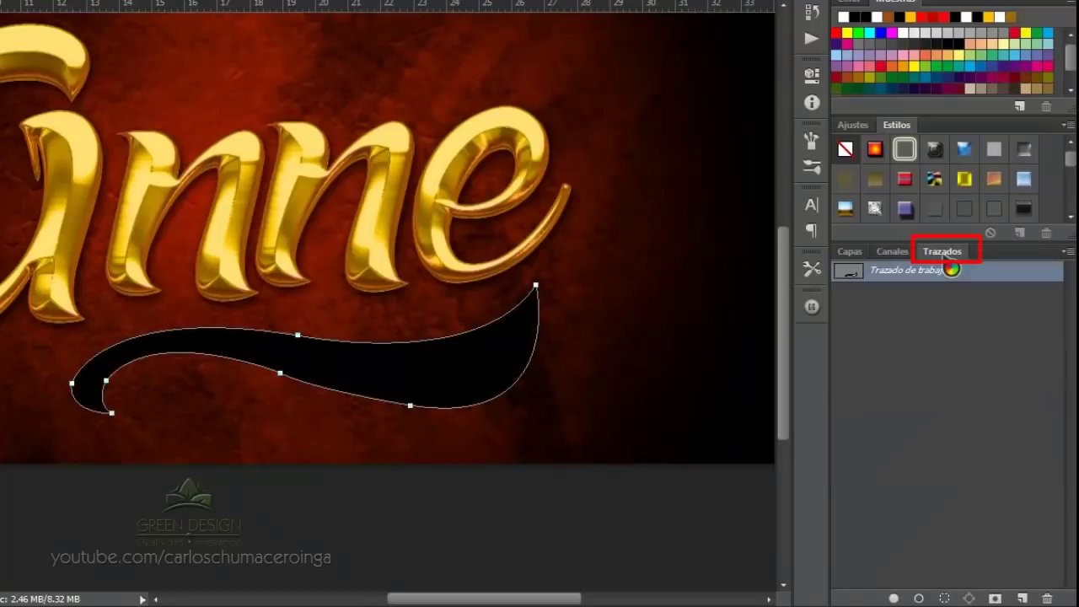
{"action": "left_click", "coordinate": [910, 329]}
{"action": "left_click", "coordinate": [849, 251]}
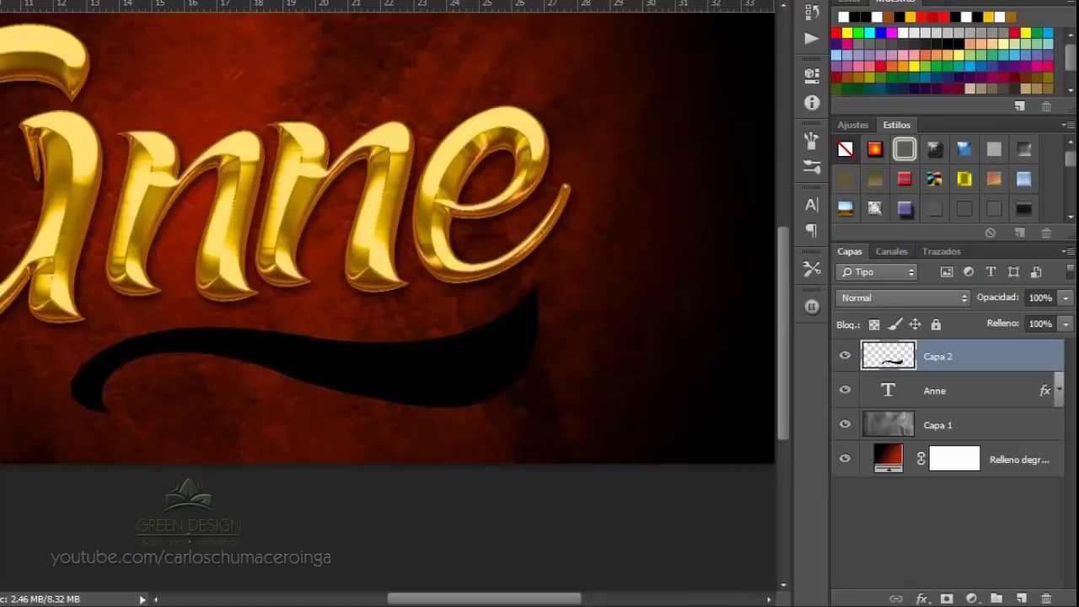
Copy the Anne layer's gold style and paste it onto the swoosh layer Capa 2.
{"action": "key", "text": "ctrl+t"}
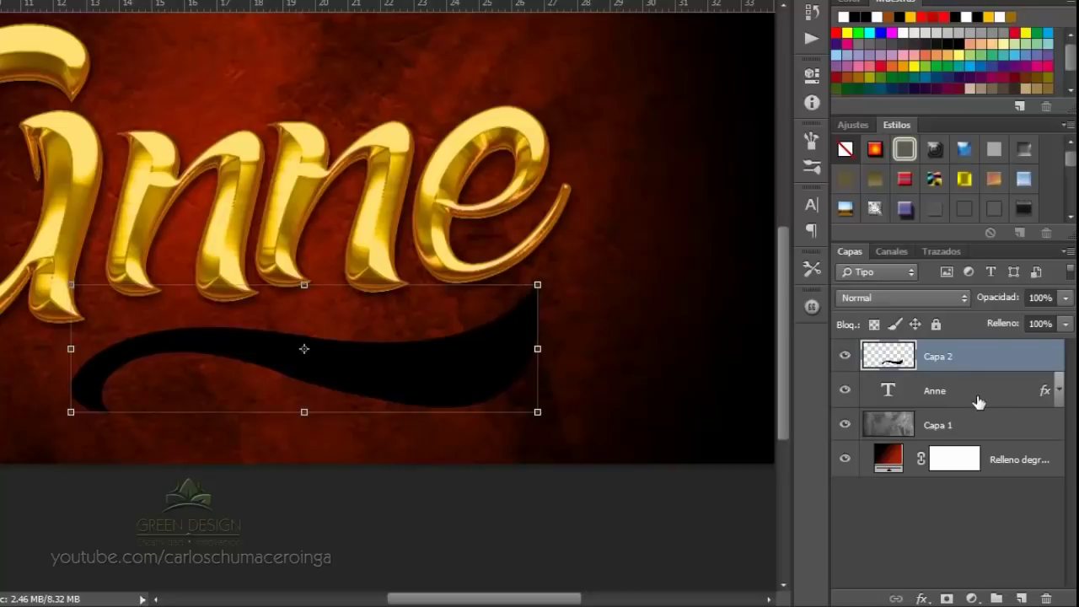
{"action": "left_click", "coordinate": [936, 396]}
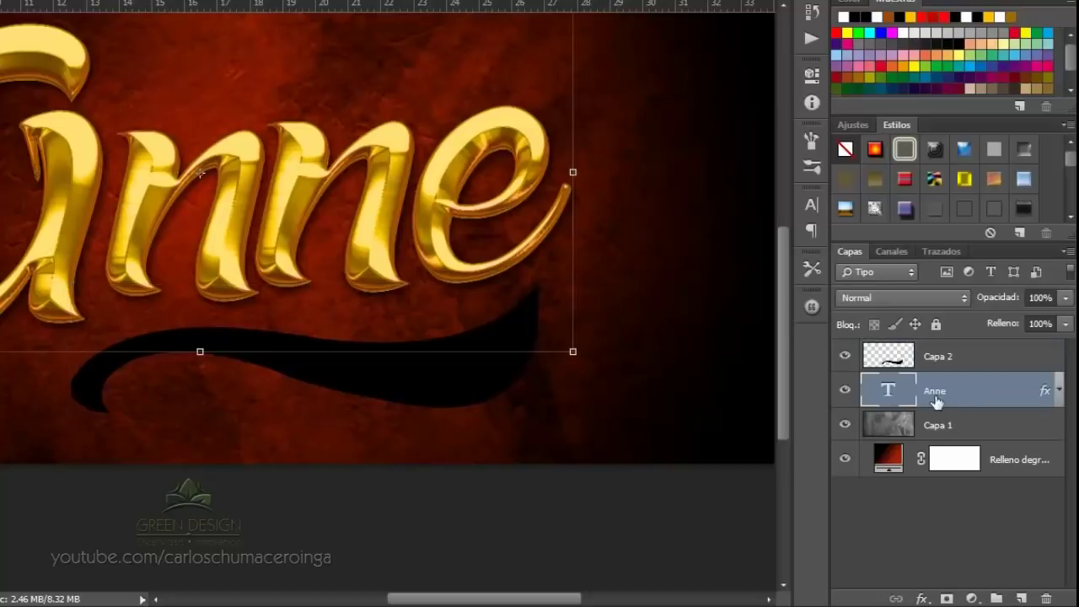
{"action": "right_click", "coordinate": [986, 395]}
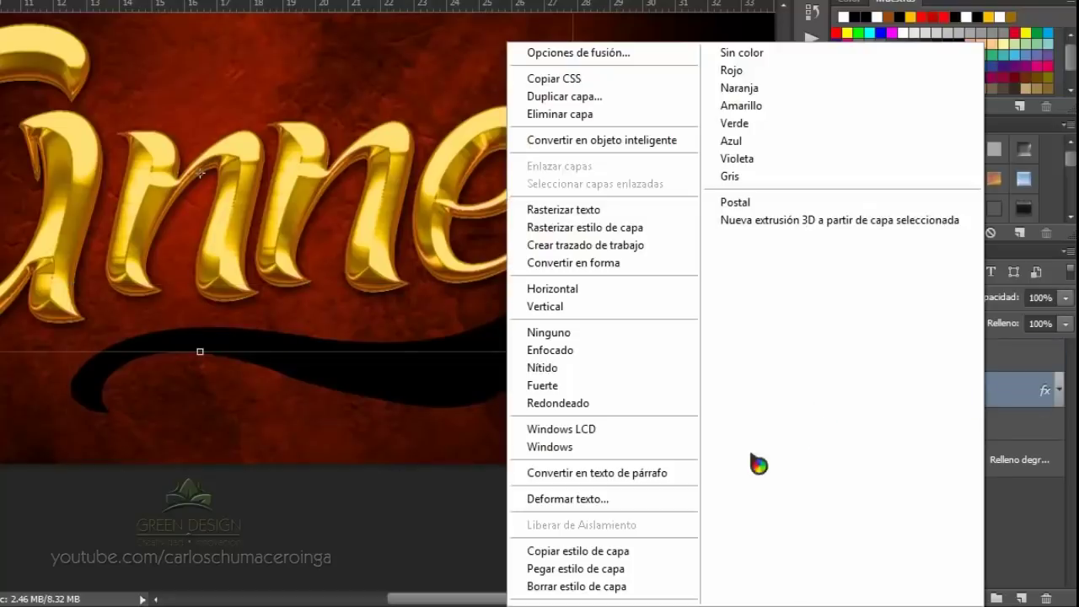
{"action": "left_click", "coordinate": [605, 552]}
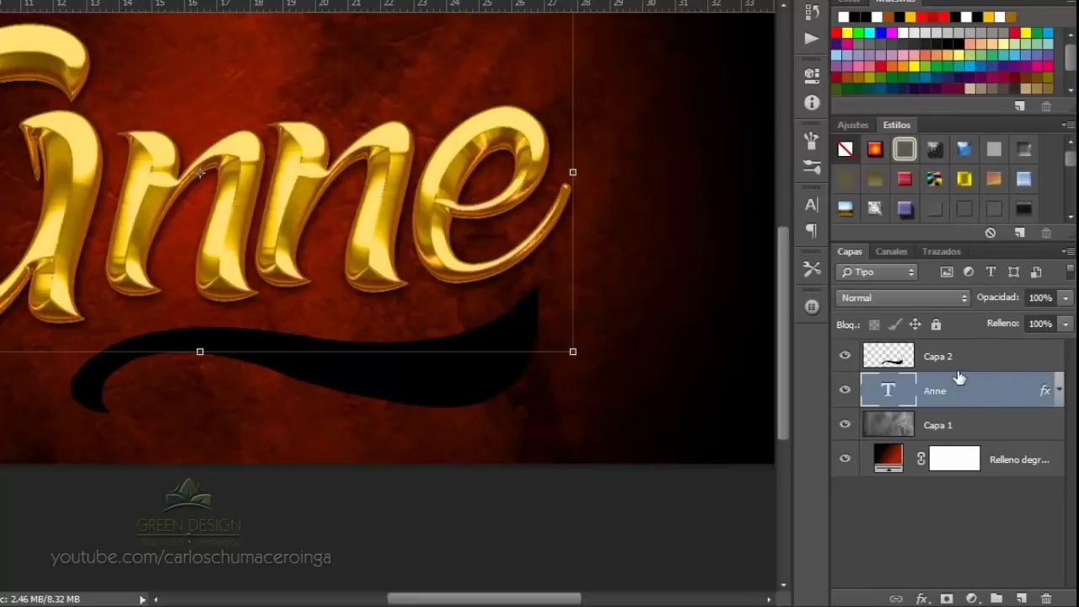
{"action": "left_click", "coordinate": [957, 368]}
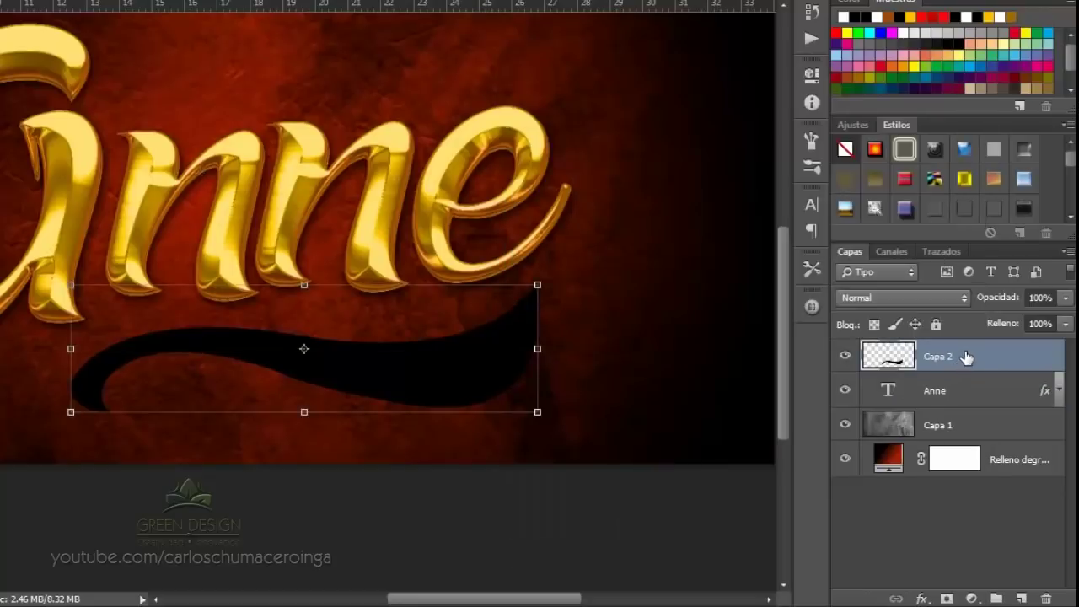
{"action": "right_click", "coordinate": [965, 357]}
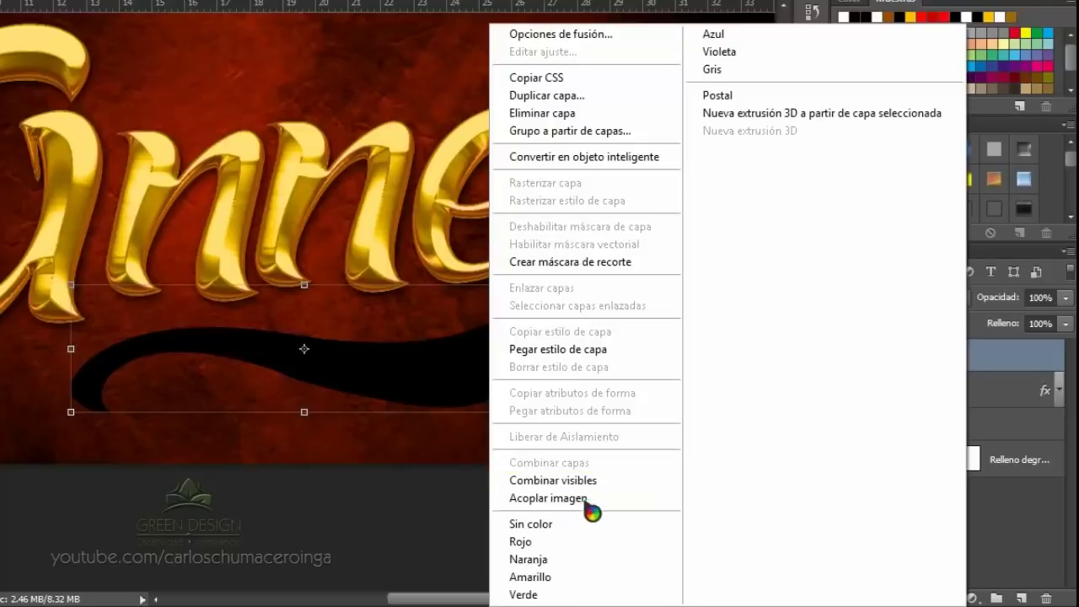
{"action": "left_click", "coordinate": [580, 351]}
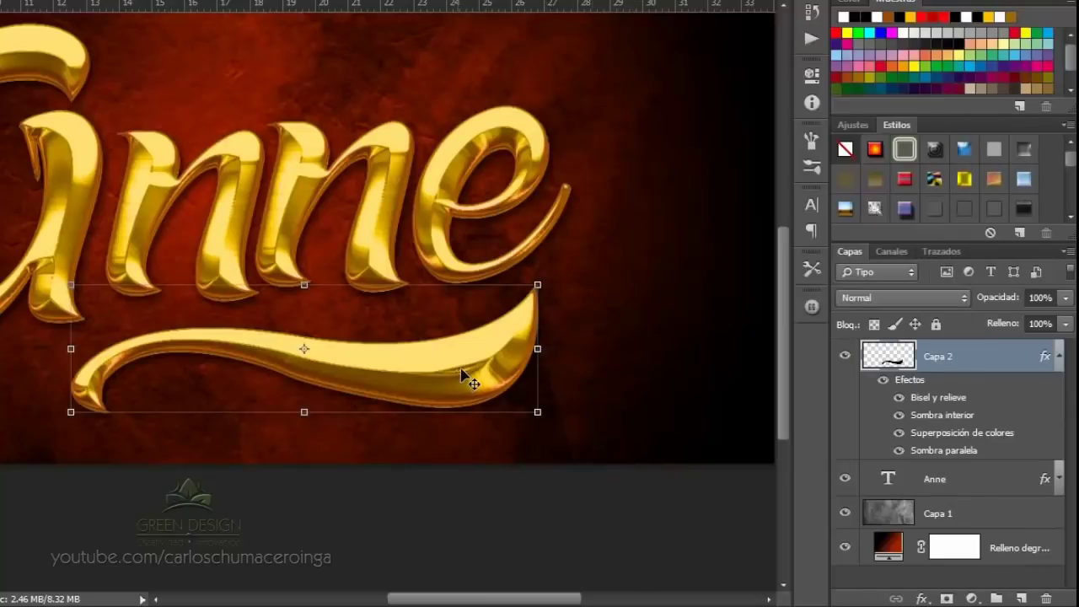
Move the gold swoosh slightly right so it sits just under the lettering.
{"action": "left_click_drag", "start_coordinate": [461, 371], "coordinate": [492, 361]}
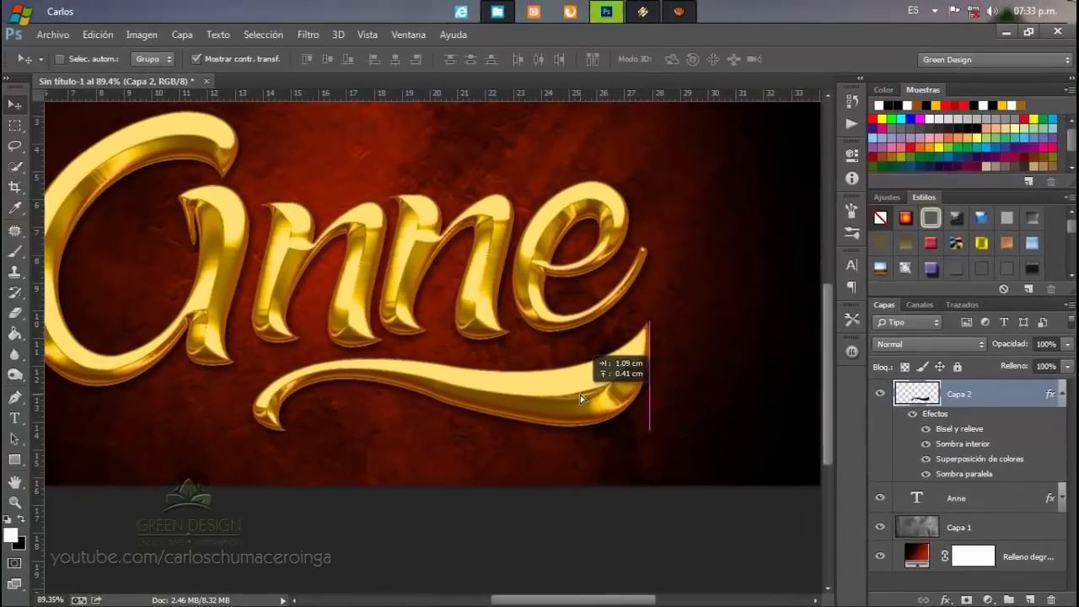
{"action": "left_click_drag", "start_coordinate": [493, 360], "coordinate": [576, 399]}
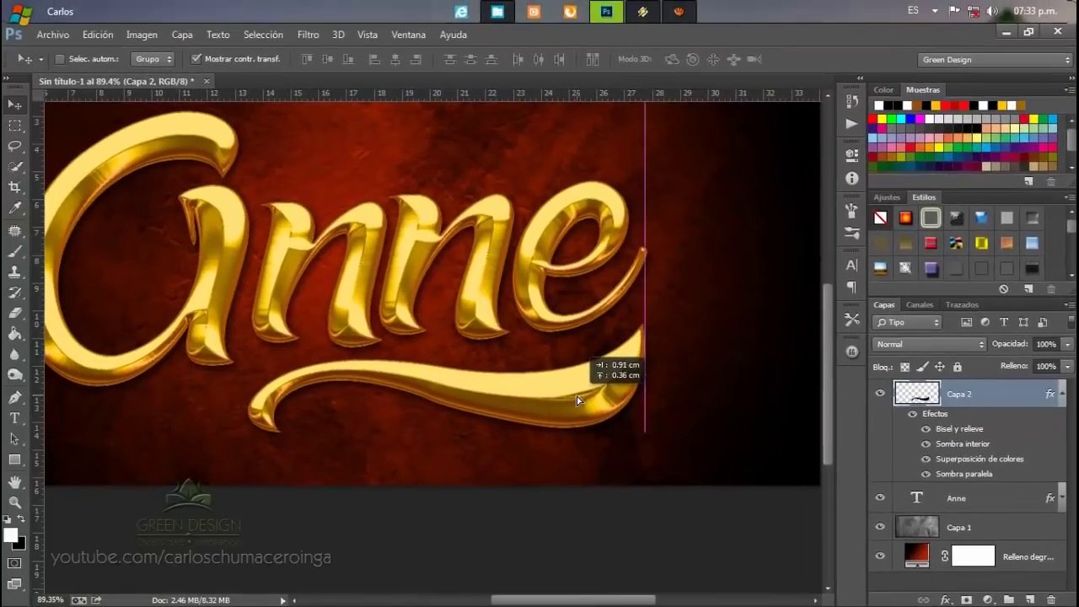
{"action": "scroll", "coordinate": [399, 295], "scroll_direction": "down", "scroll_amount": 1}
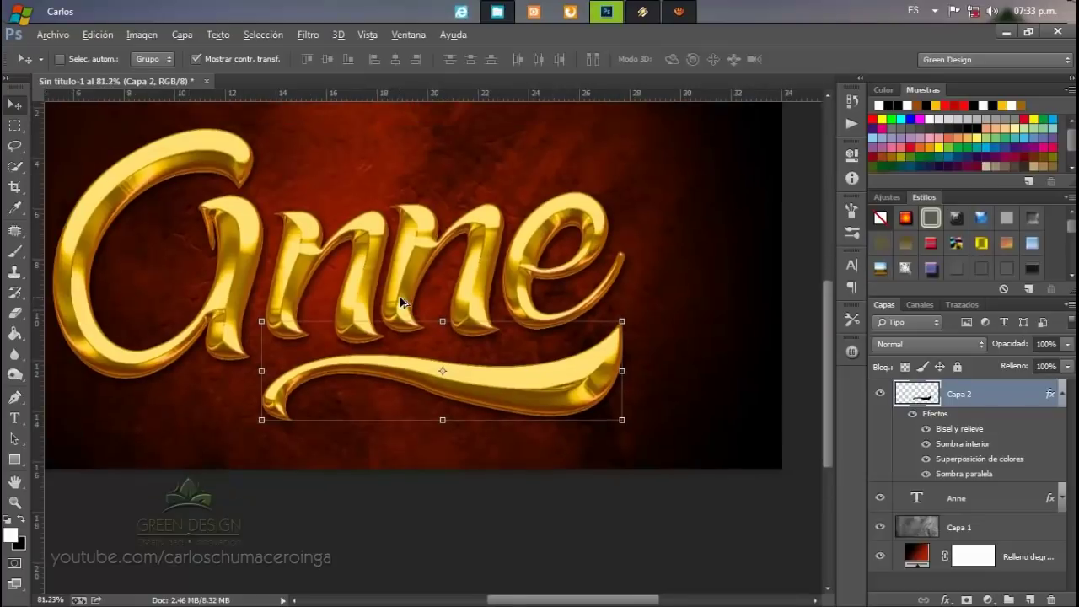
{"action": "scroll", "coordinate": [398, 295], "scroll_direction": "down", "scroll_amount": 1}
{"action": "scroll", "coordinate": [388, 324], "scroll_direction": "down", "scroll_amount": 1}
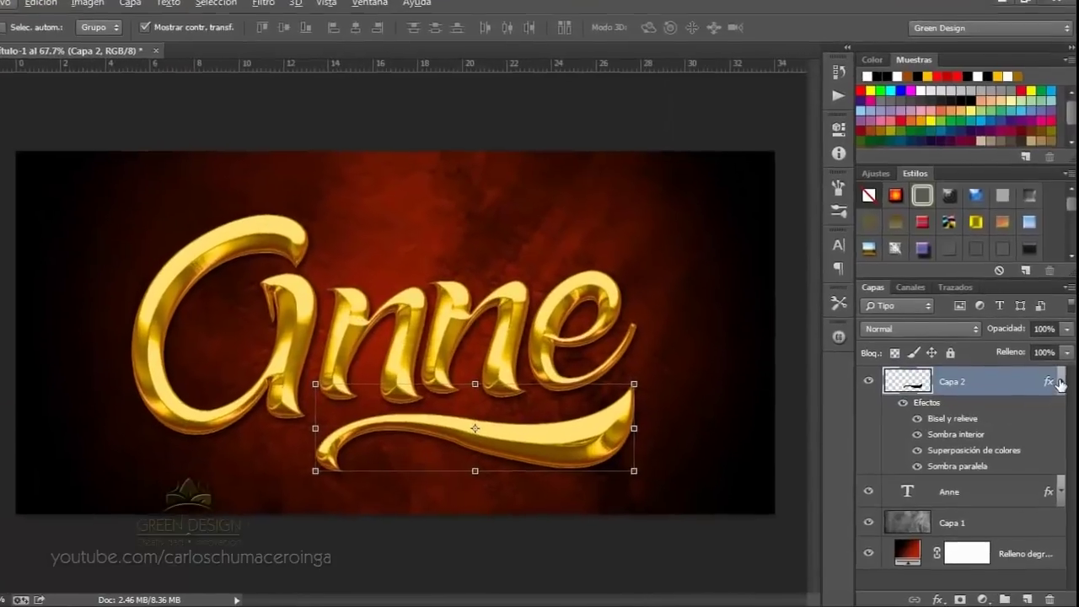
Put Capa 2 and the Anne layer into a new group named Texto.
{"action": "left_click", "coordinate": [1060, 394]}
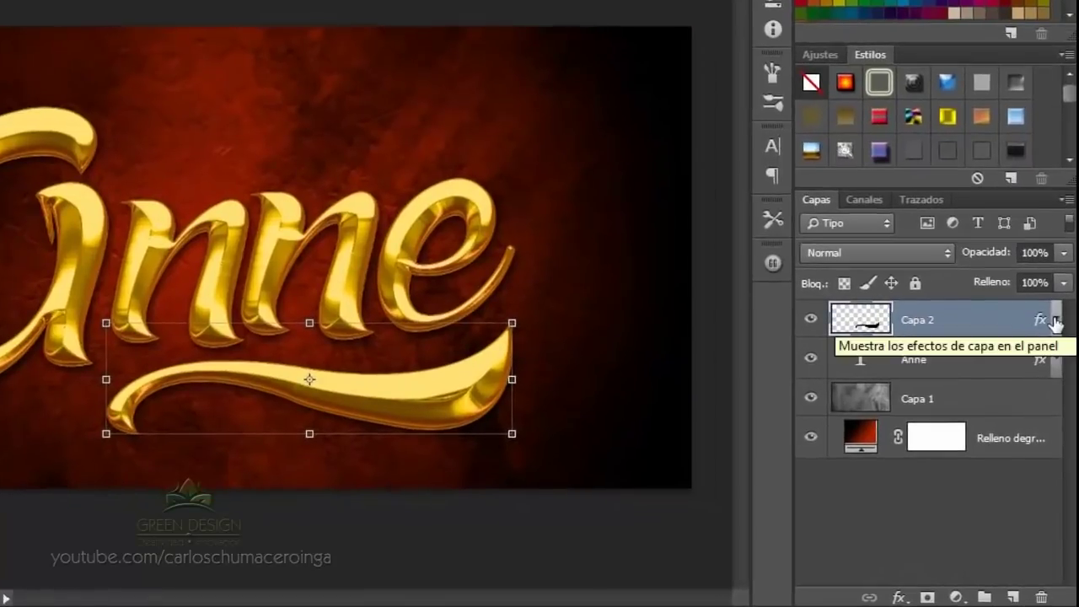
{"action": "key", "text": "ctrl"}
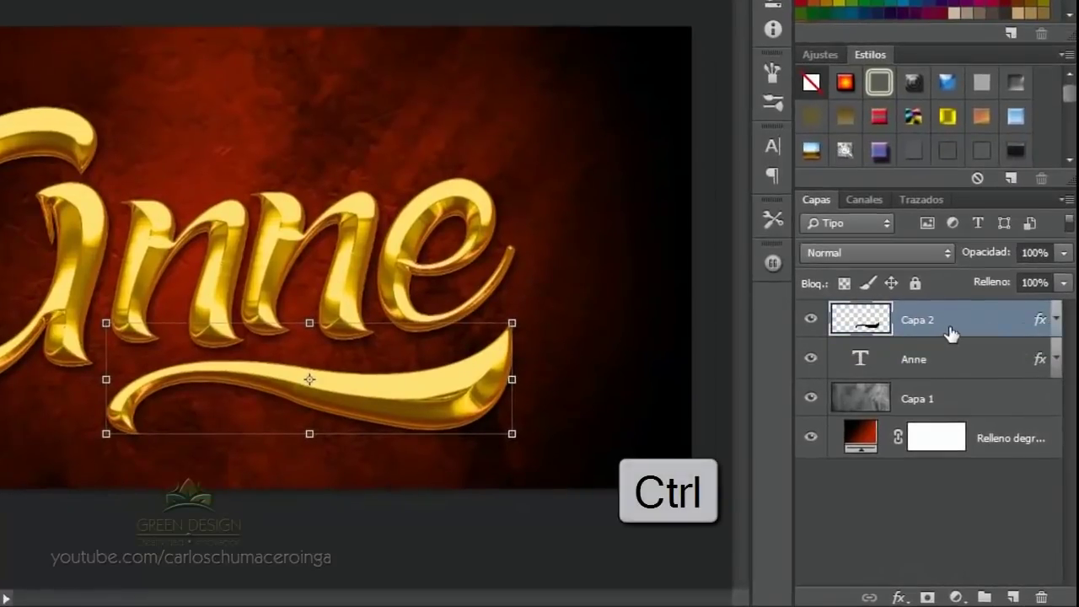
{"action": "left_click", "coordinate": [977, 361], "text": "ctrl"}
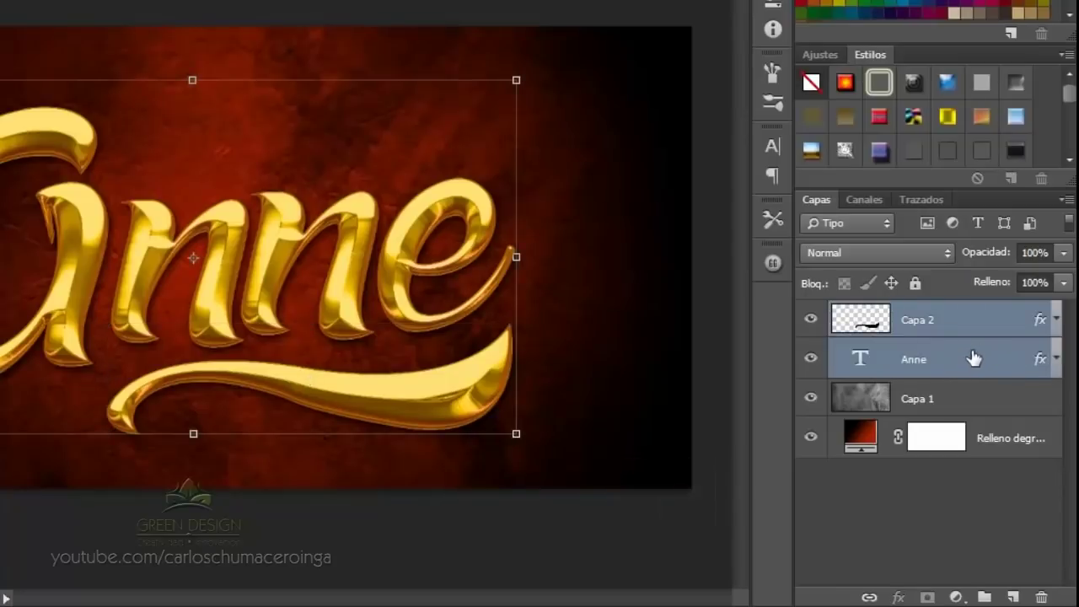
{"action": "left_click_drag", "start_coordinate": [973, 358], "coordinate": [984, 595]}
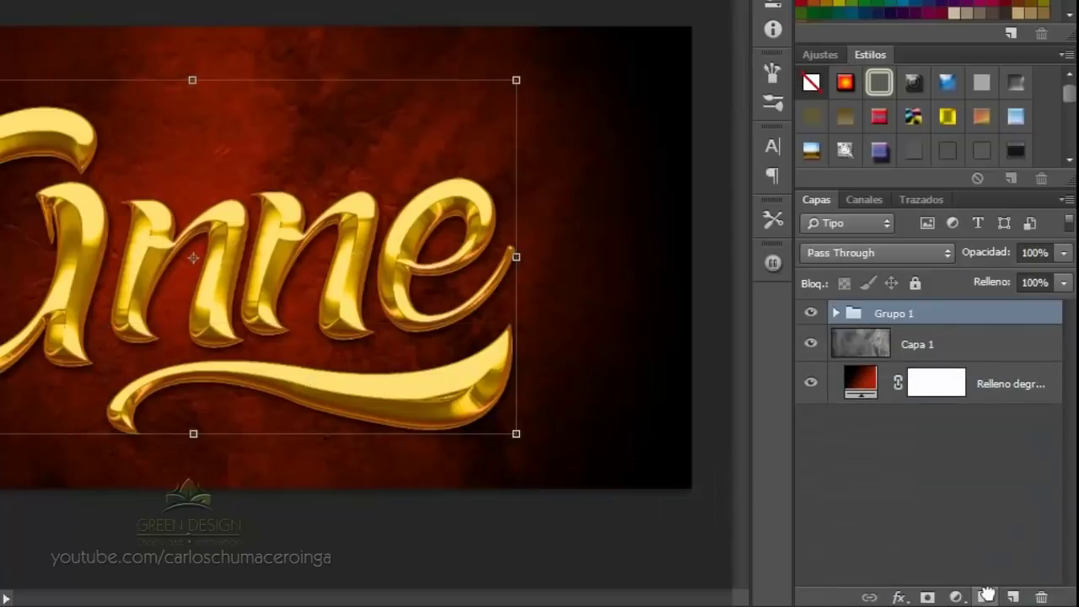
{"action": "double_click", "coordinate": [898, 315]}
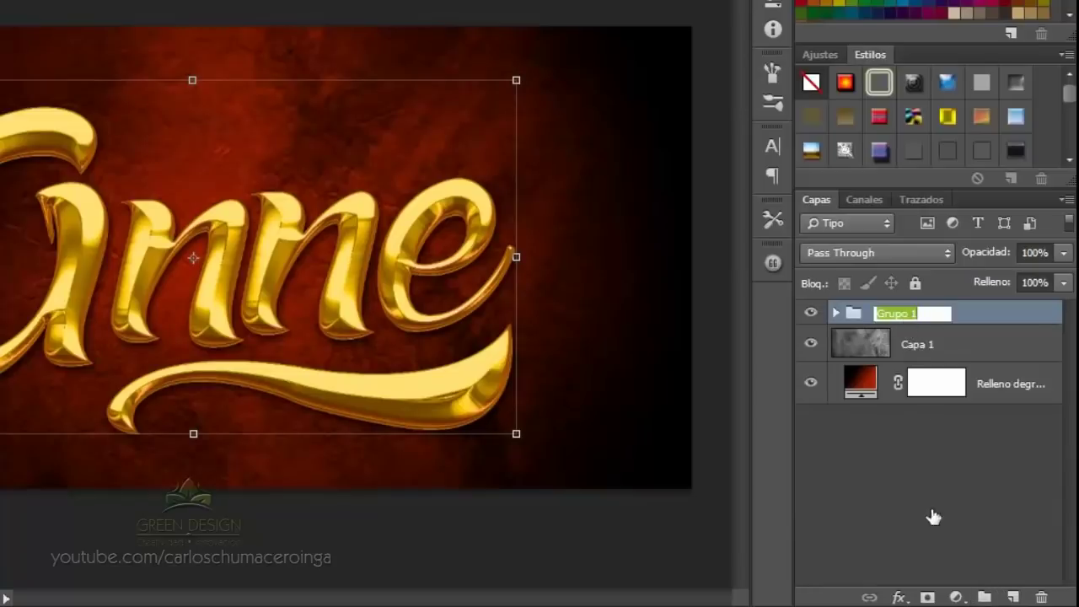
{"action": "type", "text": "Texto"}
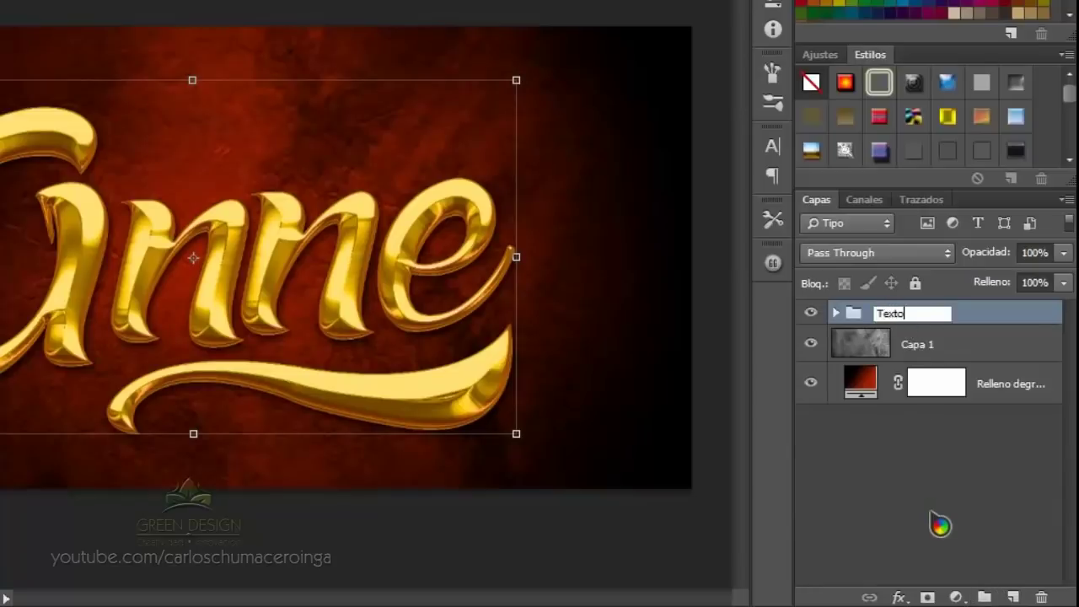
{"action": "key", "text": "Return"}
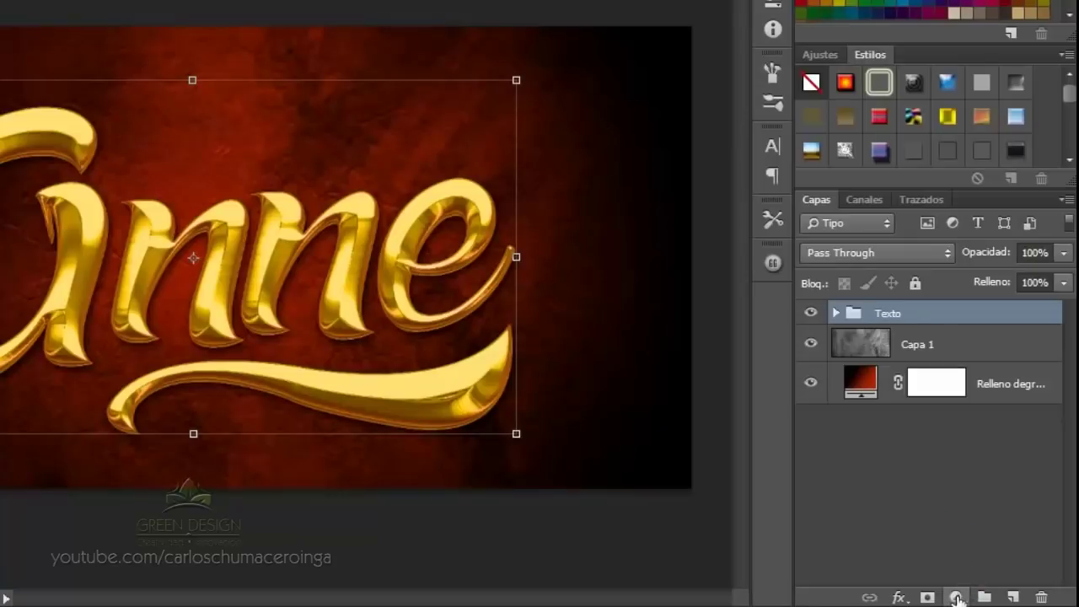
Add a violet-orange Gradient Map adjustment layer clipped to the Texto group.
{"action": "left_click", "coordinate": [955, 596]}
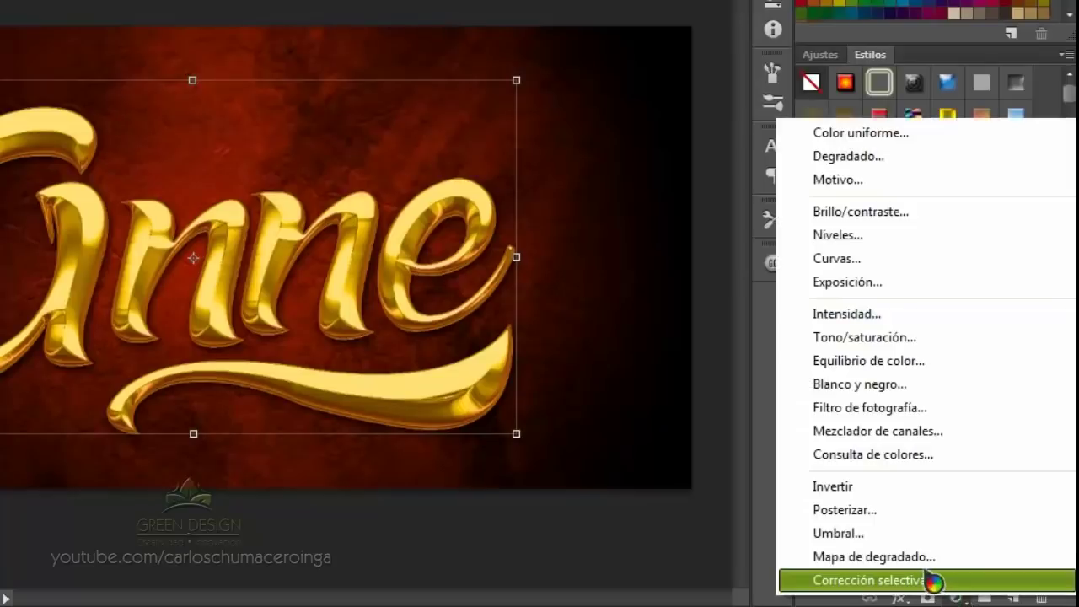
{"action": "left_click", "coordinate": [906, 558]}
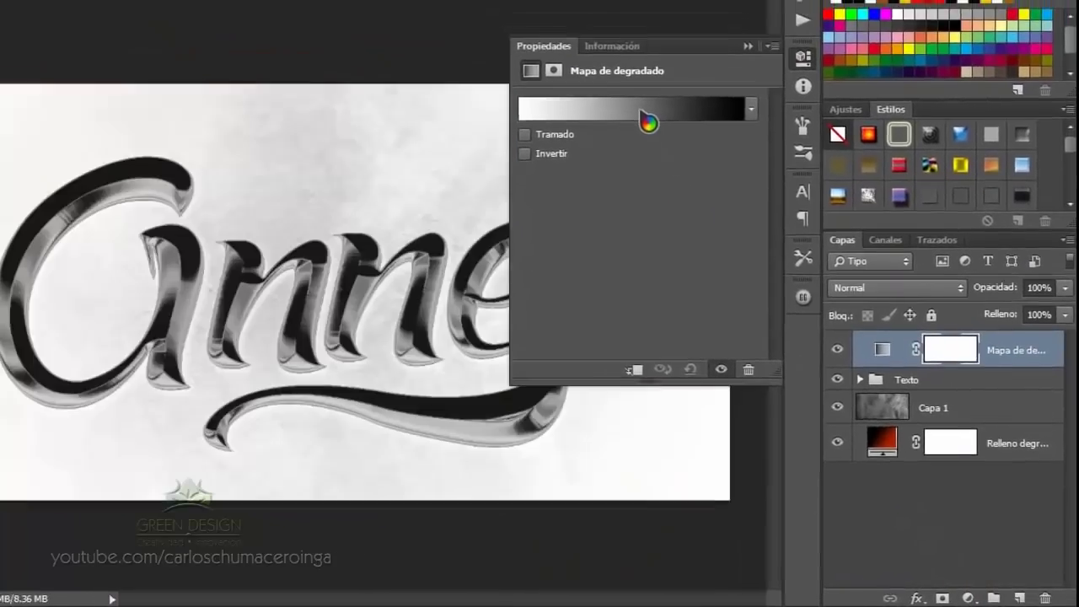
{"action": "left_click", "coordinate": [632, 54]}
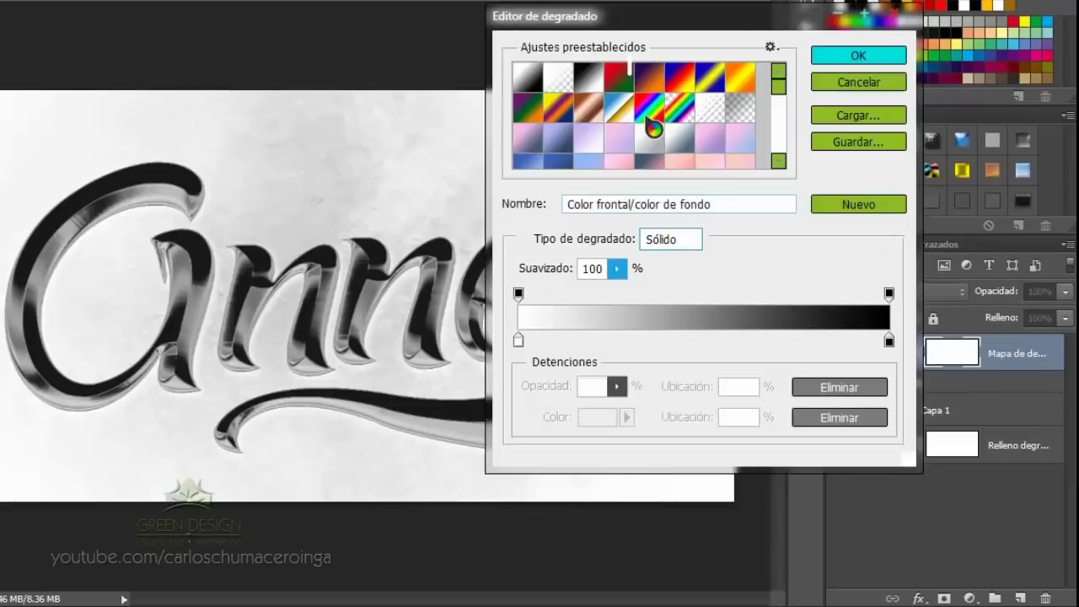
{"action": "left_click", "coordinate": [649, 78]}
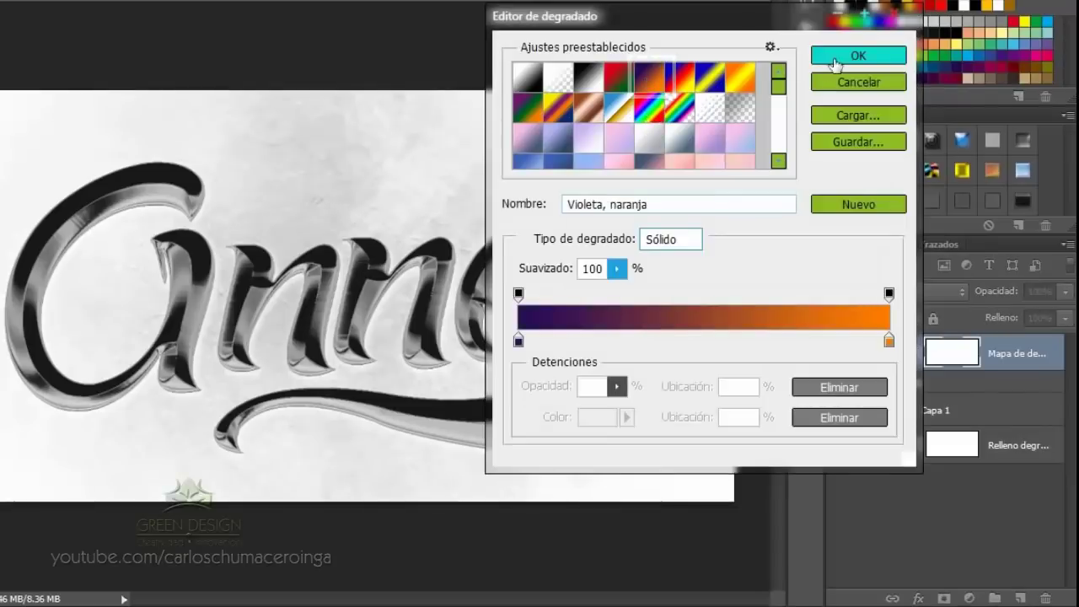
{"action": "left_click", "coordinate": [832, 64]}
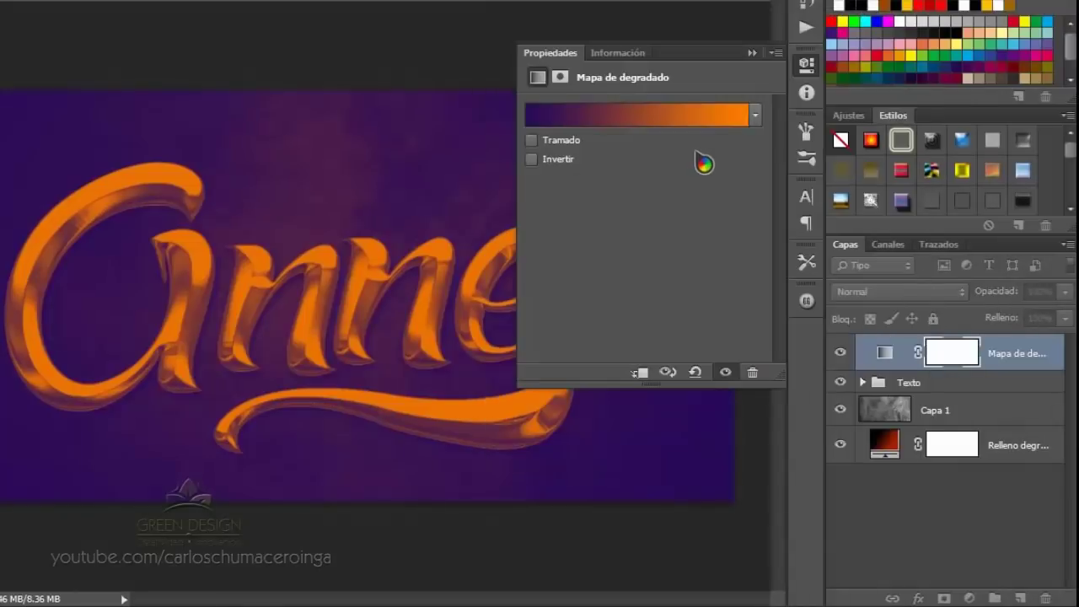
{"action": "left_click", "coordinate": [640, 373]}
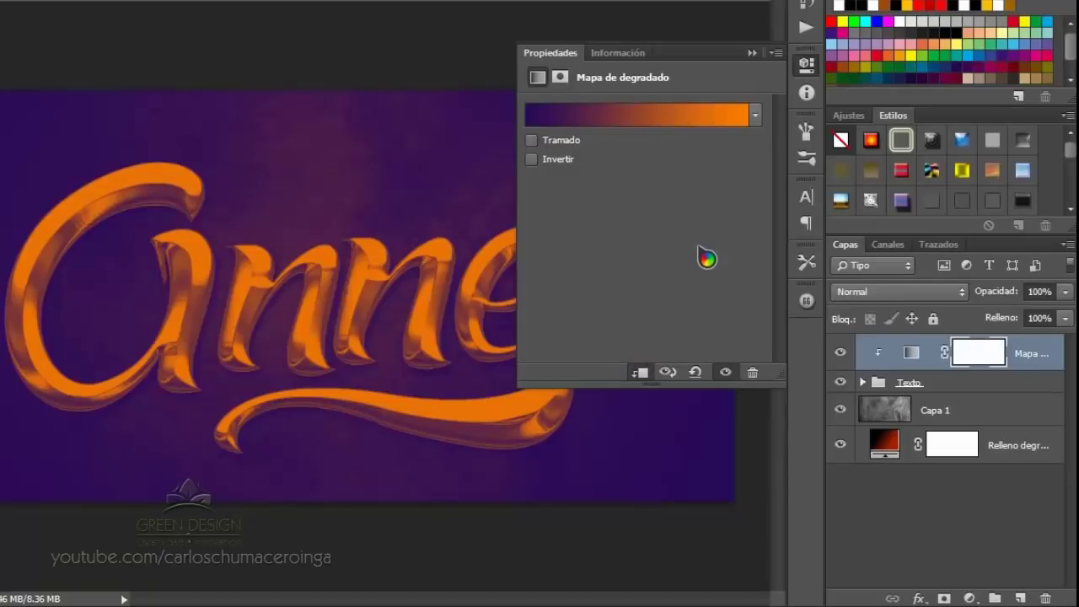
{"action": "left_click", "coordinate": [751, 53]}
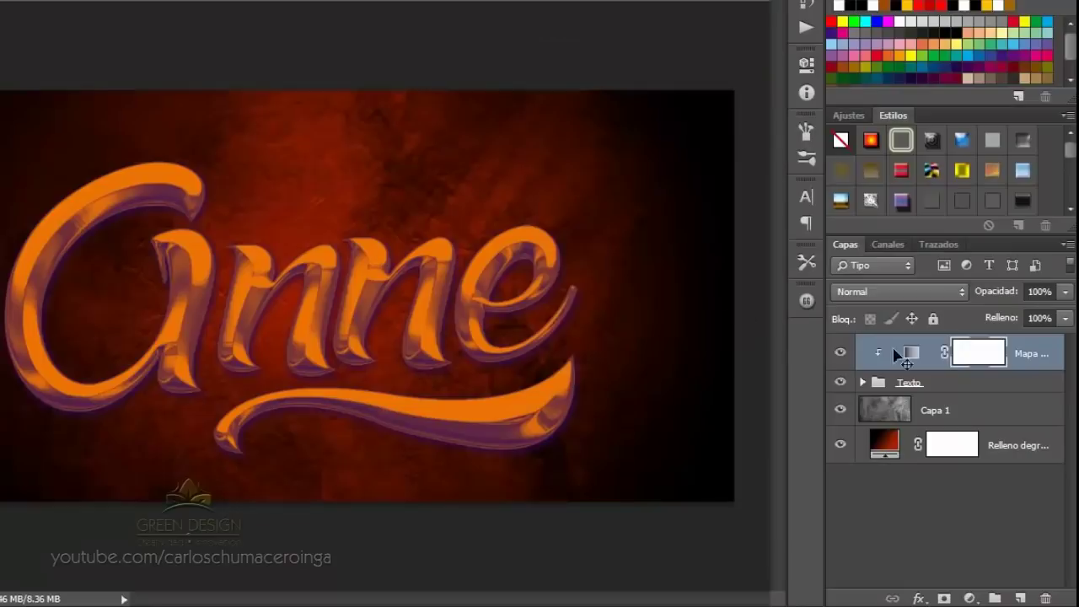
Set the gradient map's blend mode to Luz suave at 50% opacity.
{"action": "left_click", "coordinate": [951, 292]}
{"action": "scroll", "coordinate": [927, 291], "scroll_direction": "down", "scroll_amount": 3}
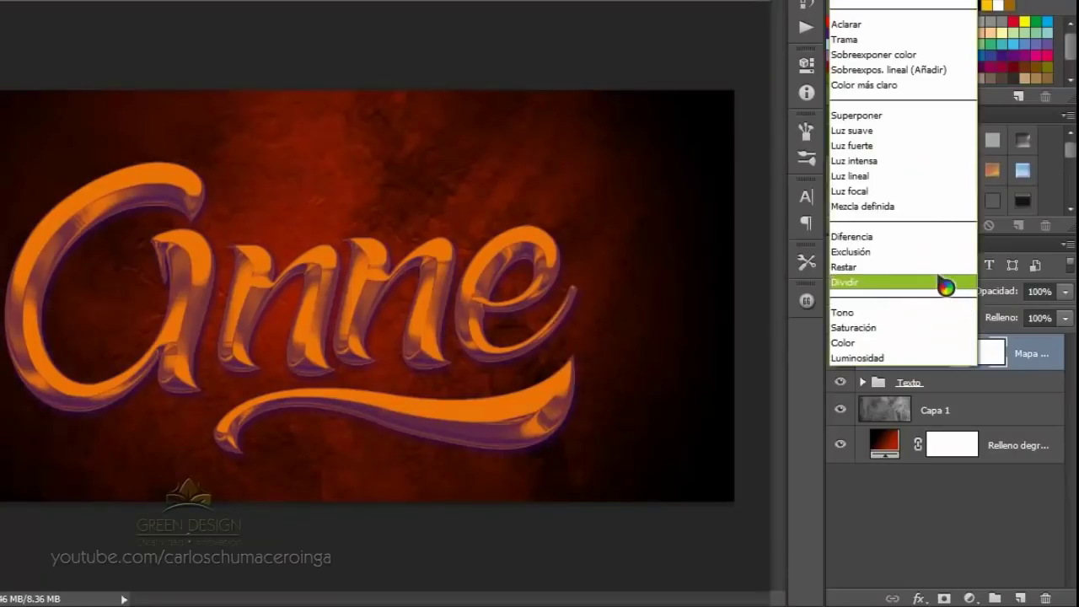
{"action": "left_click", "coordinate": [884, 130]}
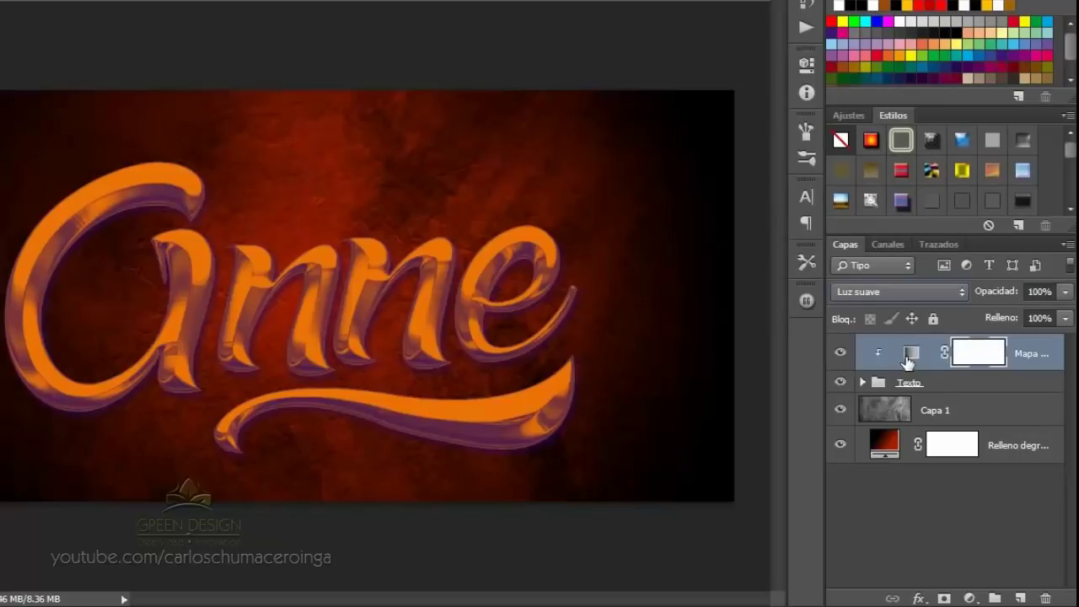
{"action": "left_click", "coordinate": [1045, 291]}
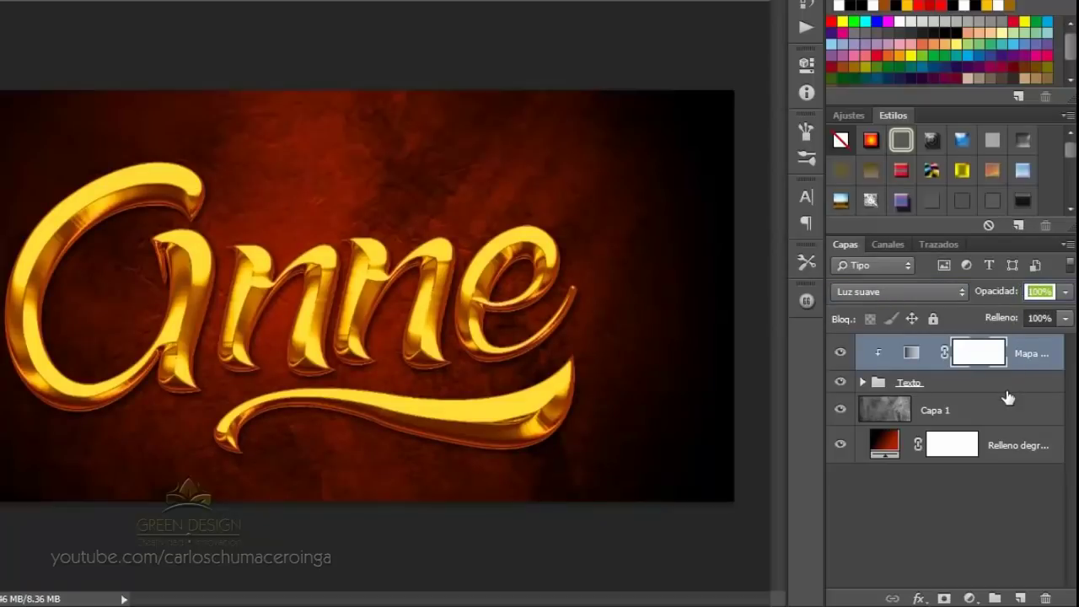
{"action": "type", "text": "50"}
{"action": "key", "text": "Return"}
Add a new layer named Destellos in Superponer blend mode.
{"action": "left_click", "coordinate": [1020, 598]}
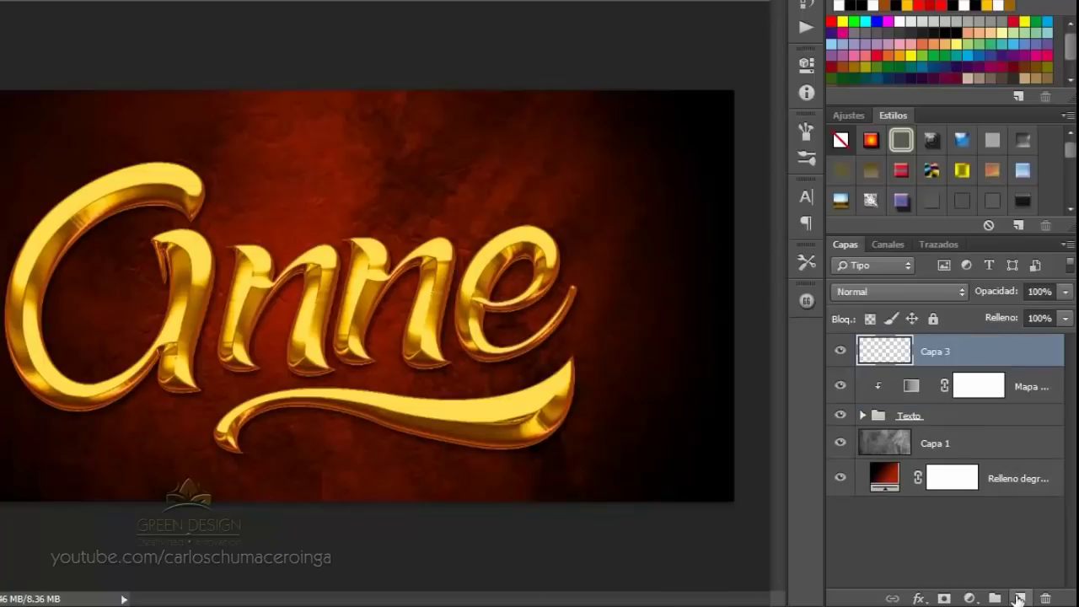
{"action": "double_click", "coordinate": [934, 353]}
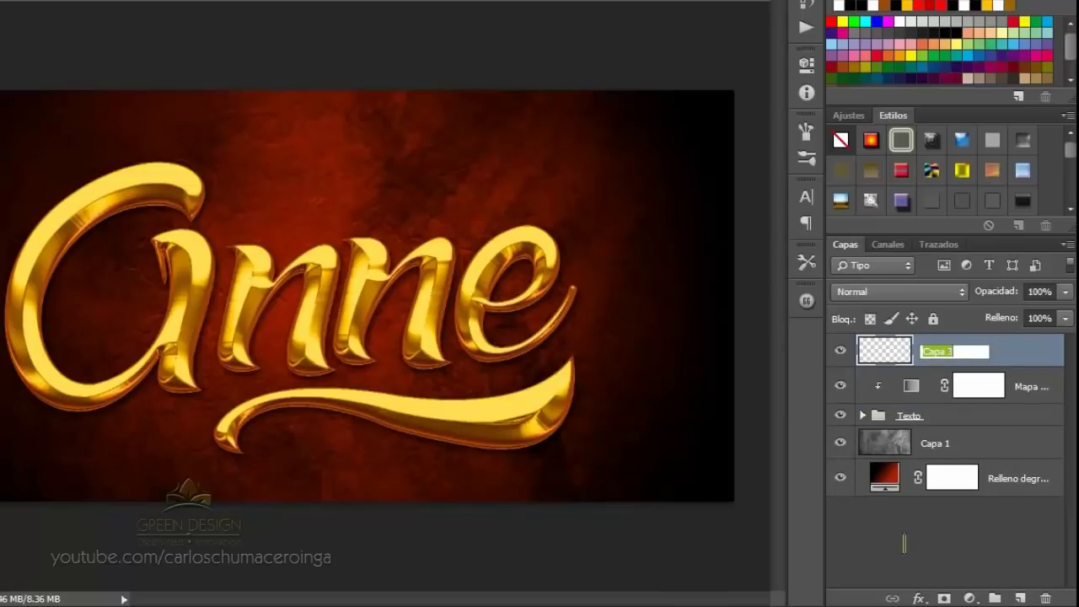
{"action": "type", "text": "Destellos"}
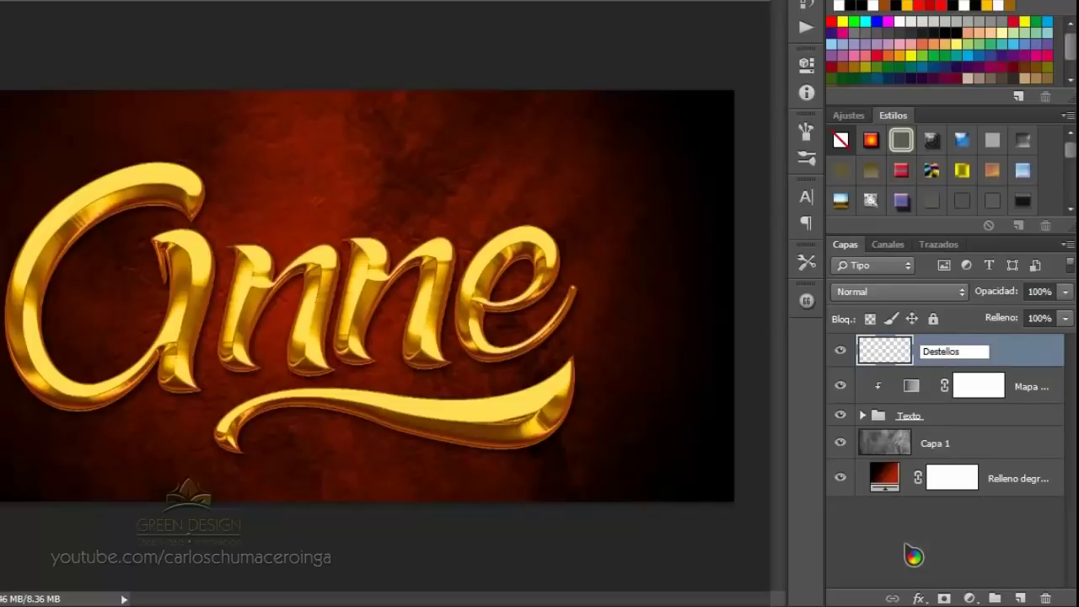
{"action": "key", "text": "Return"}
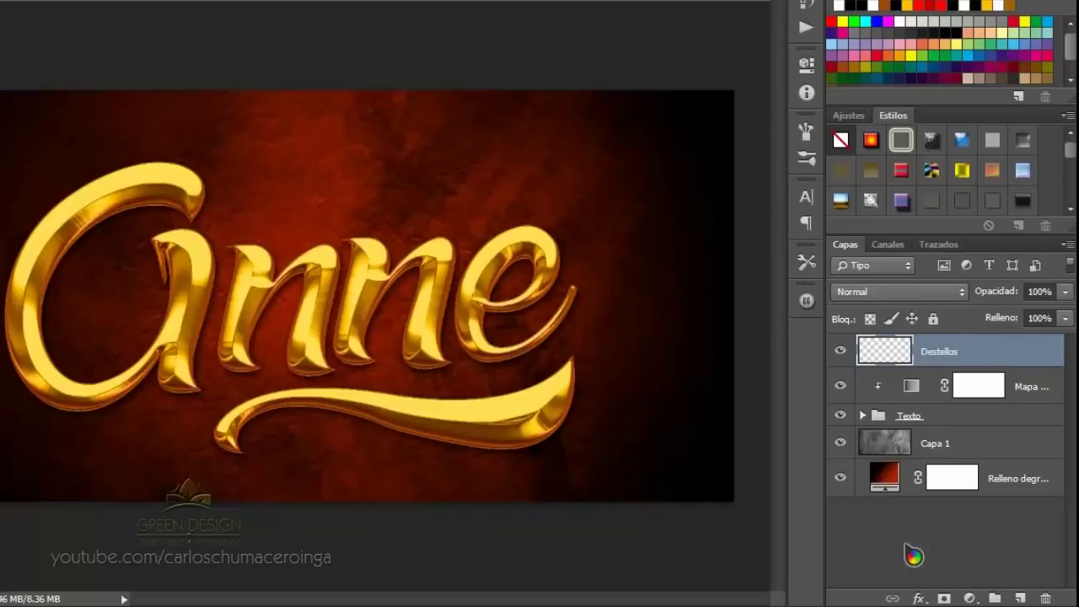
{"action": "left_click", "coordinate": [935, 300]}
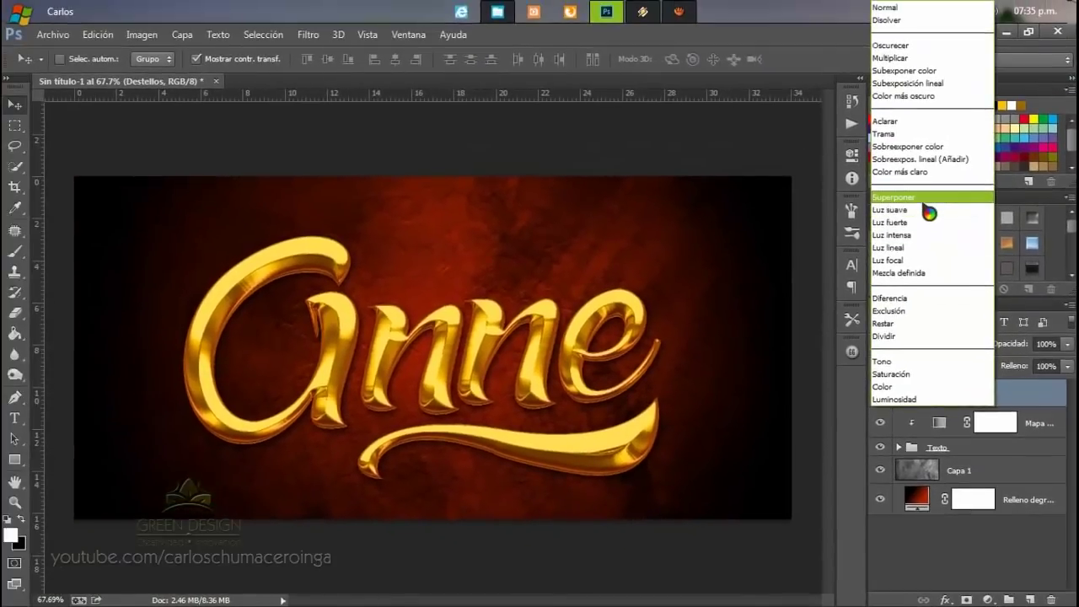
{"action": "left_click", "coordinate": [924, 199]}
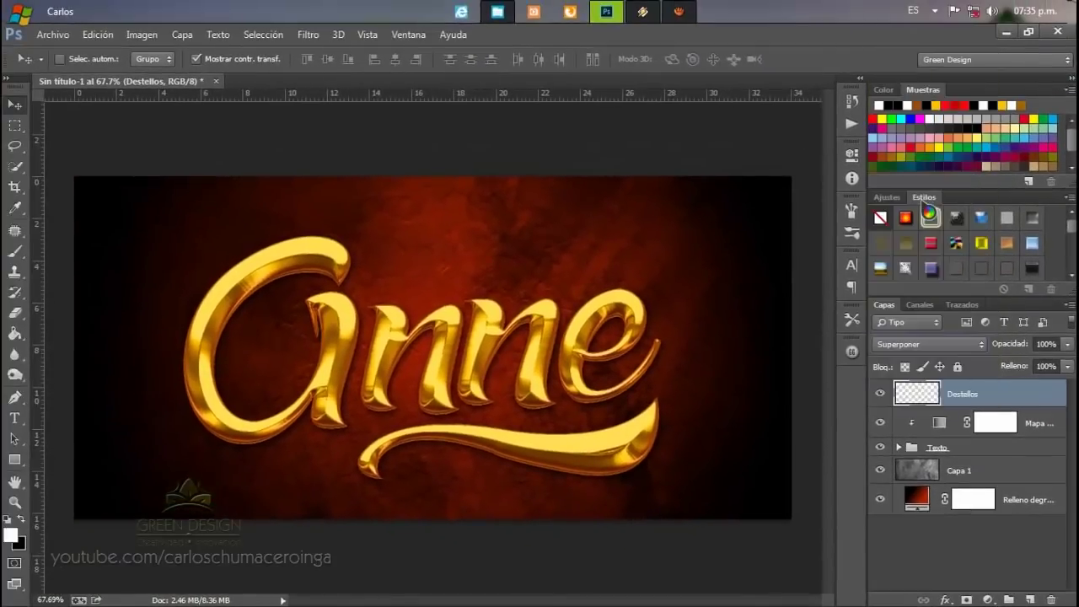
Load the Destellos brush set into the Brush tool and choose a large sparkle tip.
{"action": "left_click", "coordinate": [15, 252]}
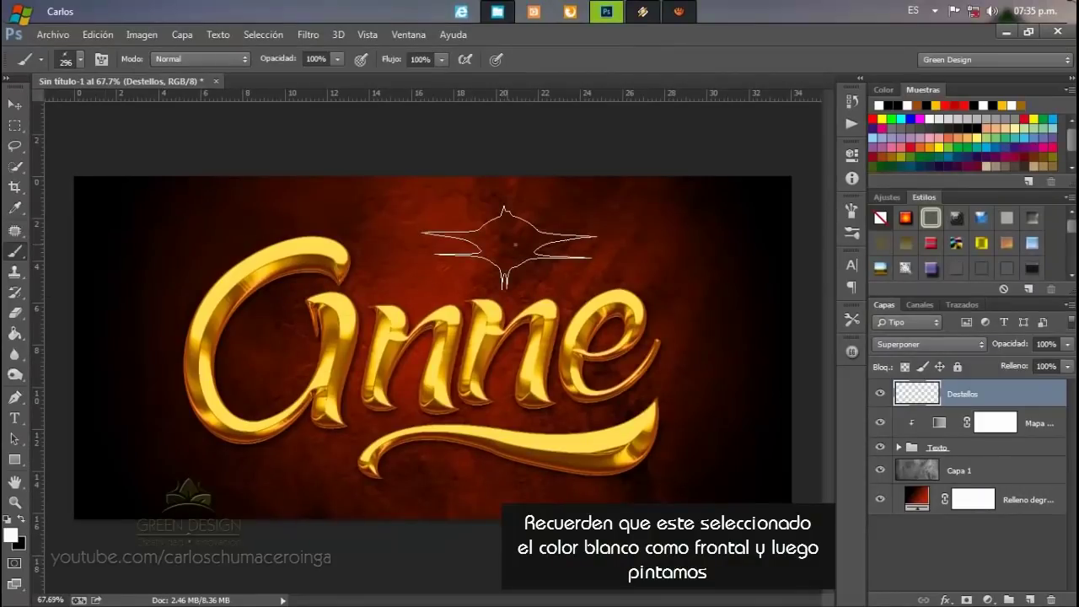
{"action": "right_click", "coordinate": [515, 245]}
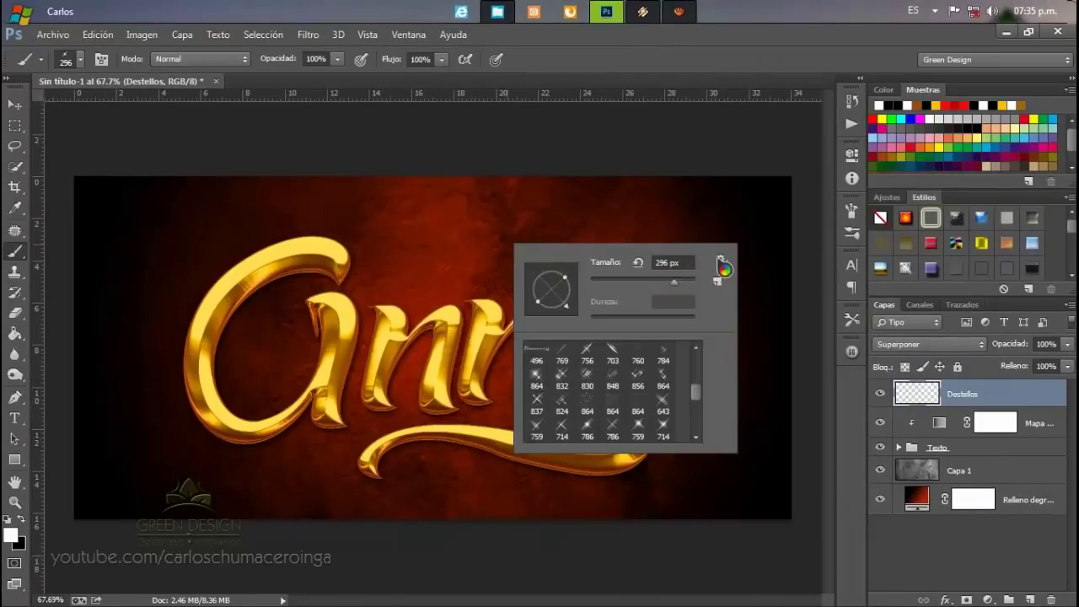
{"action": "left_click", "coordinate": [720, 262]}
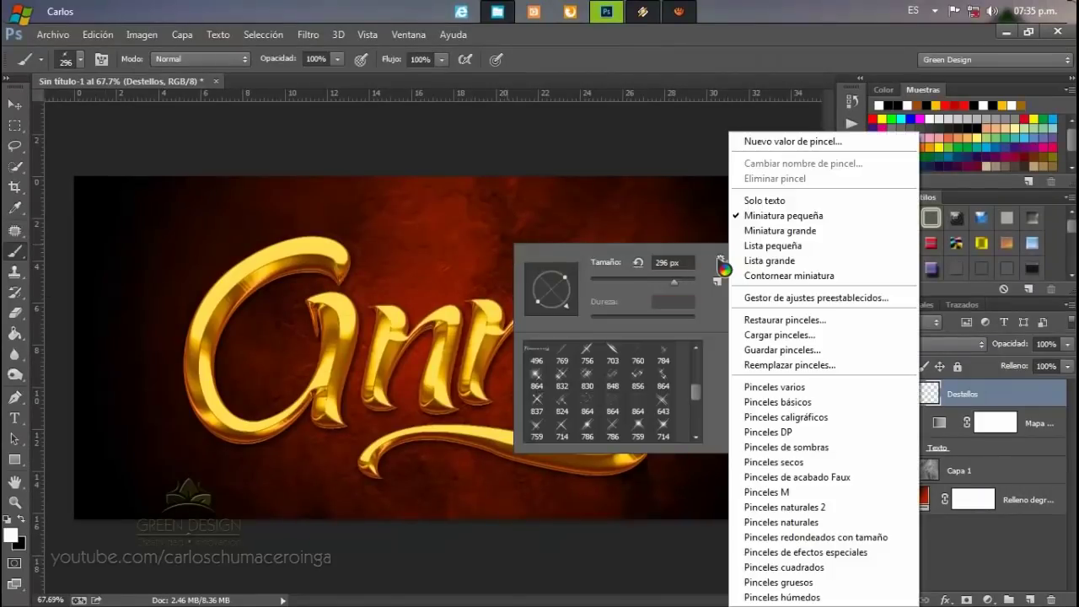
{"action": "left_click", "coordinate": [755, 365]}
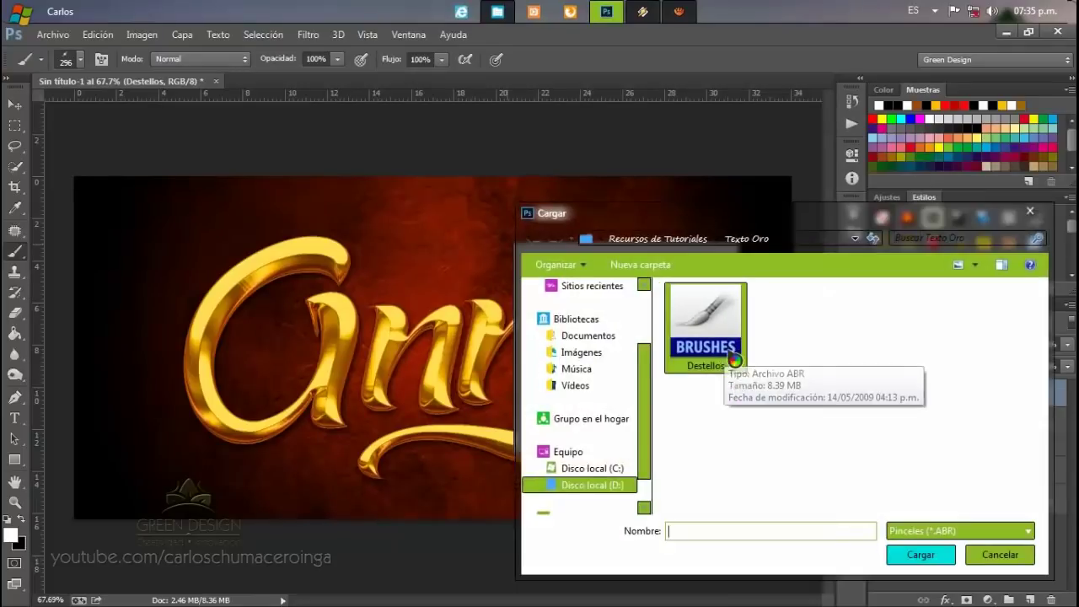
{"action": "left_click", "coordinate": [613, 331]}
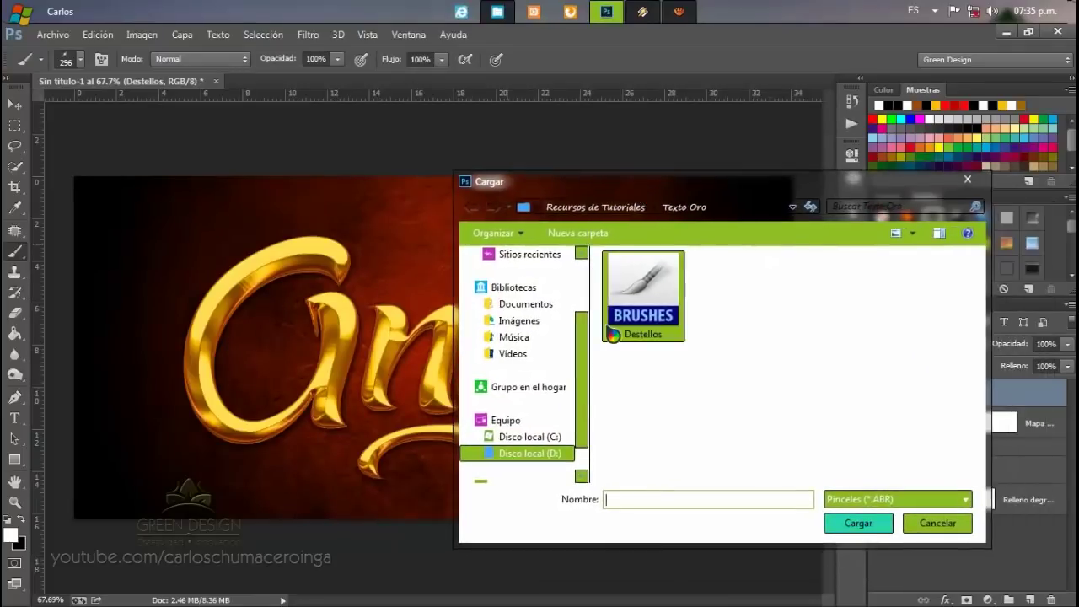
{"action": "left_click", "coordinate": [855, 522]}
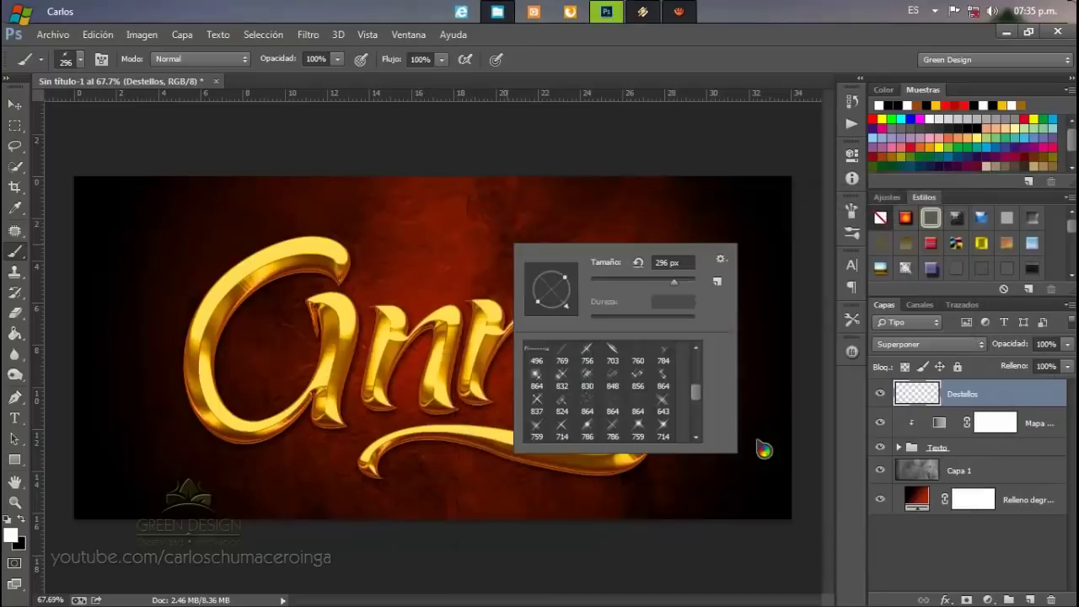
{"action": "mouse_move", "coordinate": [706, 403]}
{"action": "left_mouse_down"}
{"action": "mouse_move", "coordinate": [704, 385]}
{"action": "mouse_move", "coordinate": [697, 408]}
{"action": "left_mouse_up"}
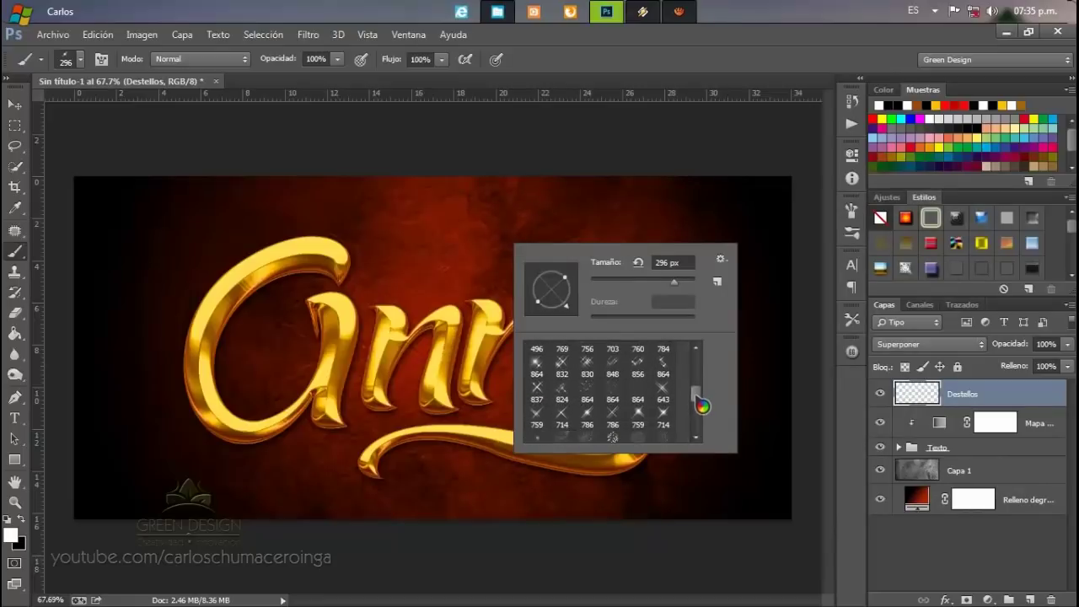
{"action": "left_click", "coordinate": [640, 413]}
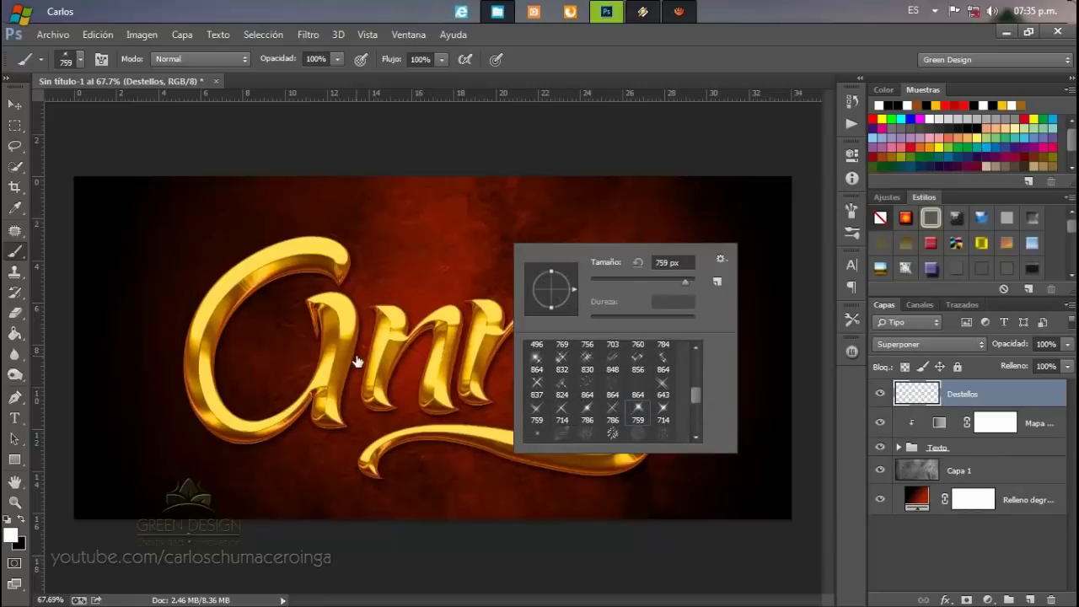
Resize the sparkle brush and stamp sparkles on the gold swash and the letter e.
{"action": "mouse_move", "coordinate": [355, 361]}
{"action": "left_mouse_down"}
{"action": "mouse_move", "coordinate": [479, 310]}
{"action": "mouse_move", "coordinate": [422, 305]}
{"action": "mouse_move", "coordinate": [425, 317]}
{"action": "left_mouse_up"}
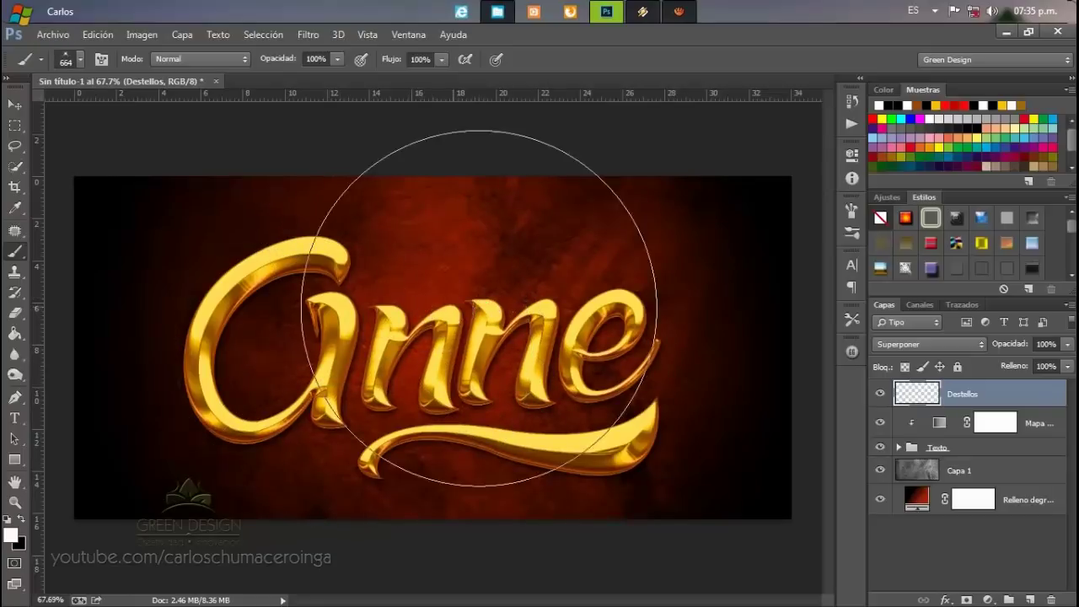
{"action": "right_click", "coordinate": [463, 302]}
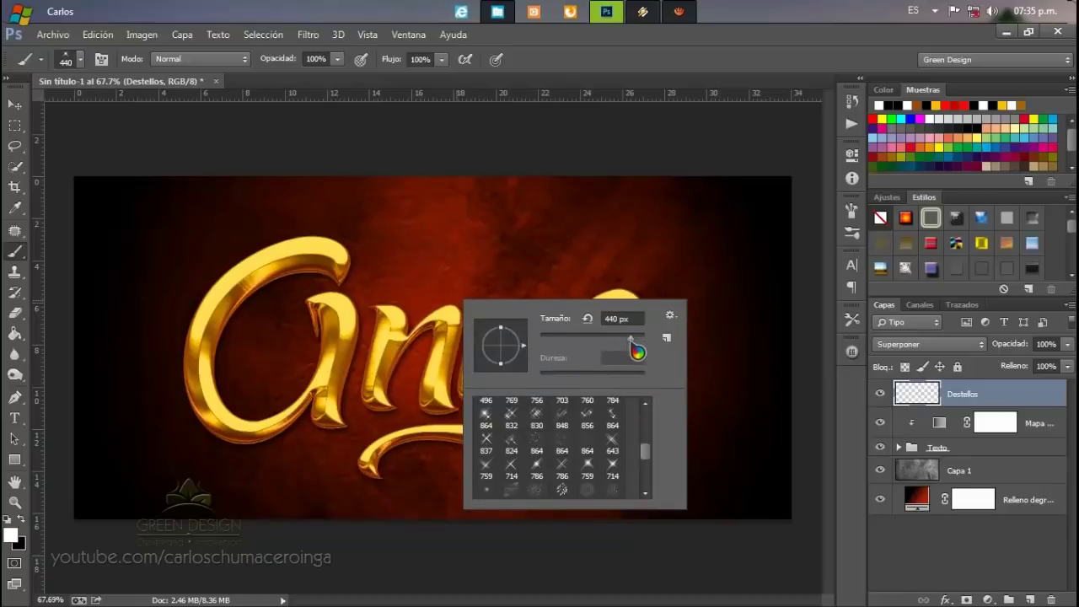
{"action": "mouse_move", "coordinate": [337, 305]}
{"action": "left_mouse_down"}
{"action": "mouse_move", "coordinate": [341, 297]}
{"action": "mouse_move", "coordinate": [316, 299]}
{"action": "left_mouse_up"}
{"action": "left_click_drag", "start_coordinate": [316, 253], "coordinate": [321, 261]}
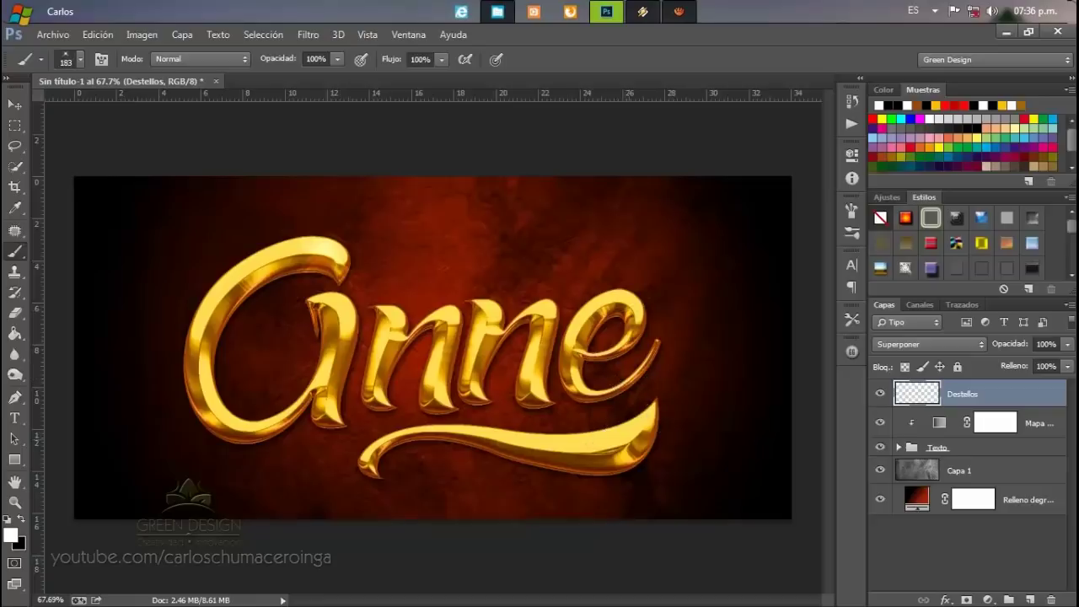
{"action": "left_click_drag", "start_coordinate": [623, 455], "coordinate": [657, 455]}
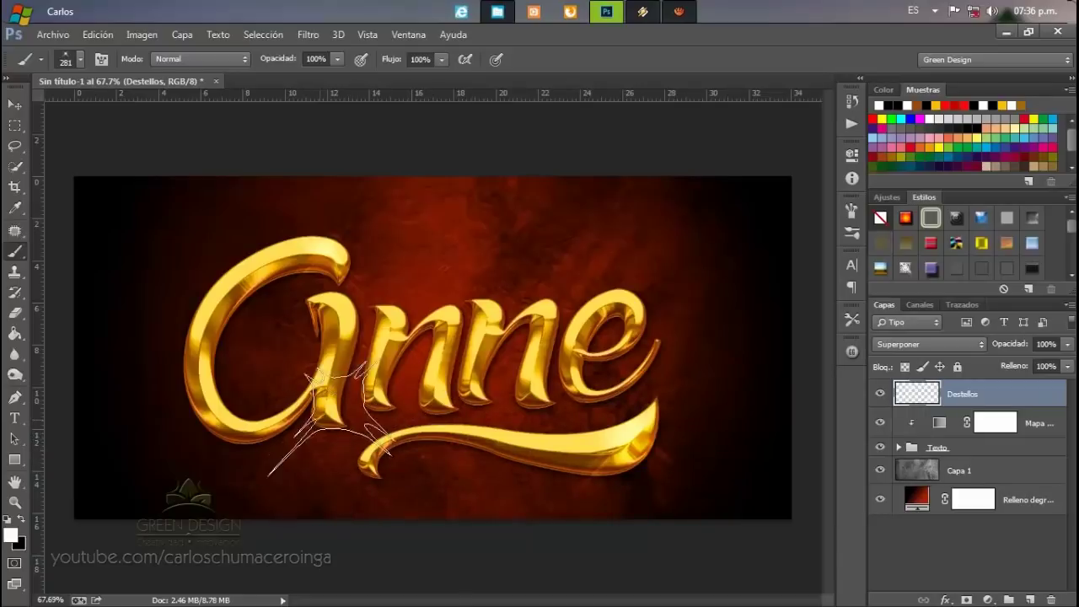
{"action": "left_click", "coordinate": [447, 430]}
{"action": "left_click_drag", "start_coordinate": [438, 363], "coordinate": [387, 358]}
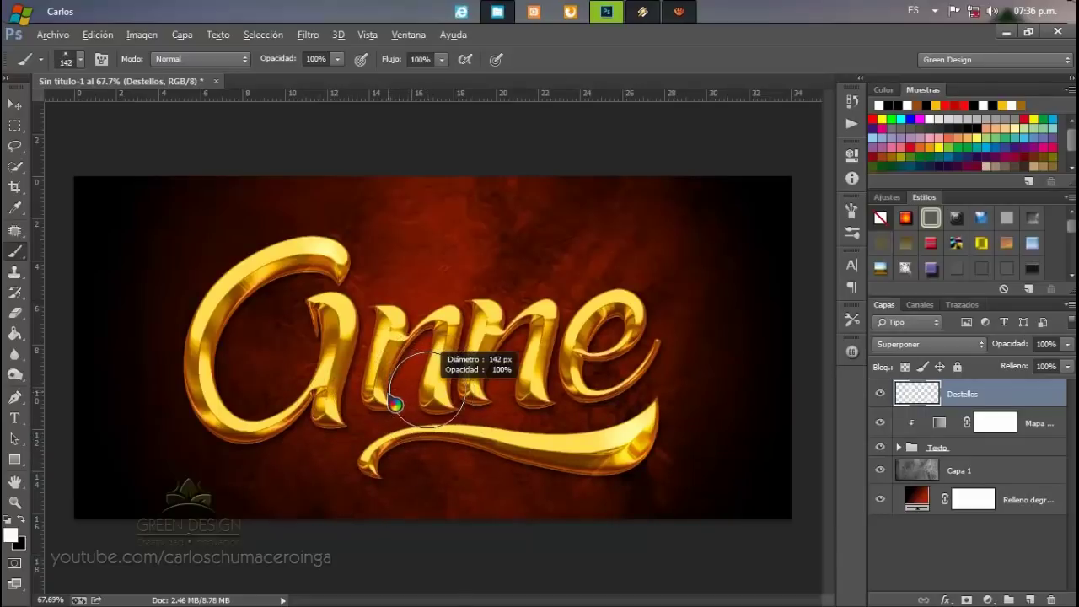
{"action": "left_click", "coordinate": [390, 319]}
{"action": "key", "text": "ctrl+z"}
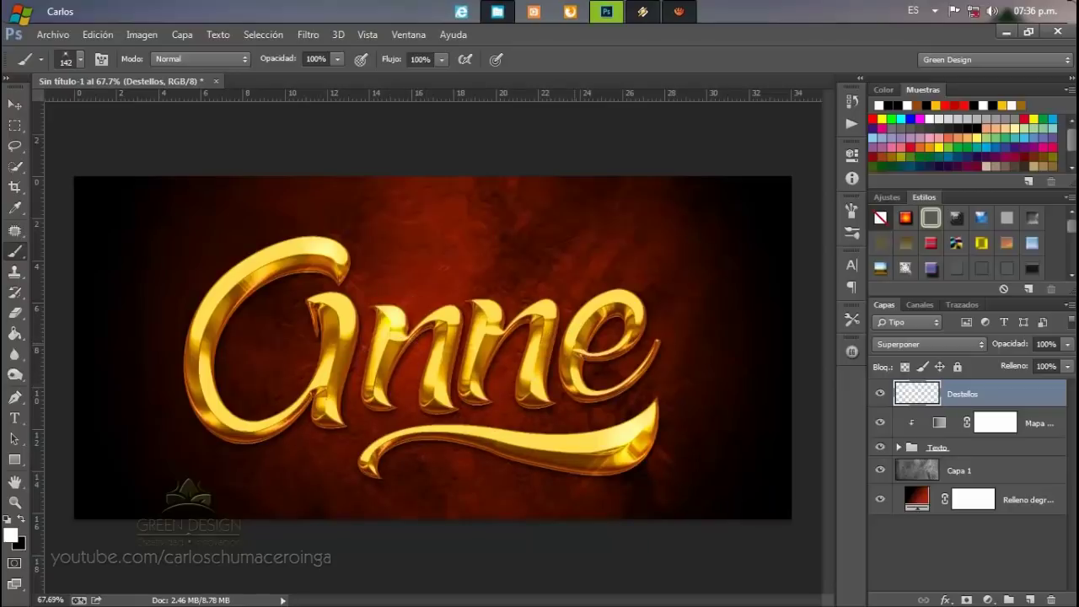
{"action": "left_click", "coordinate": [573, 350]}
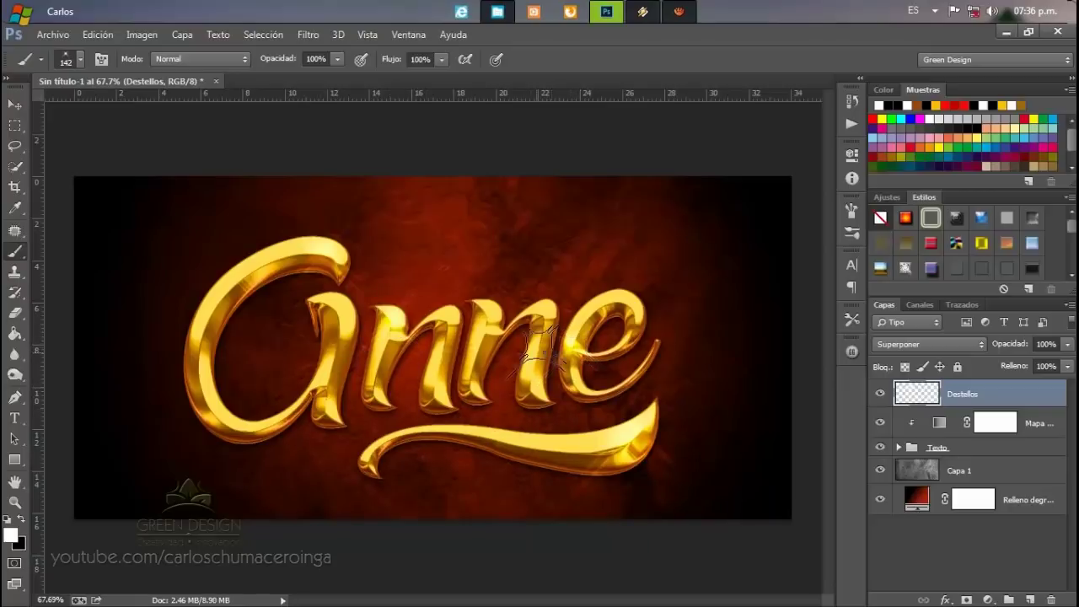
Switch to the 756 px sparkle brush tip and shrink it to 378 px.
{"action": "right_click", "coordinate": [544, 352]}
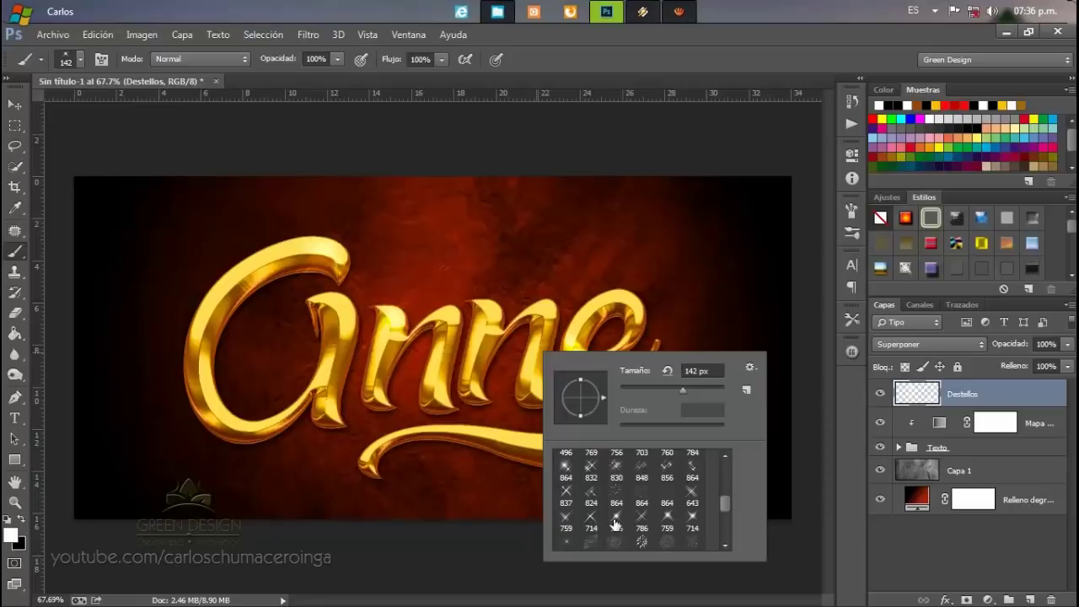
{"action": "scroll", "coordinate": [591, 523], "scroll_direction": "up", "scroll_amount": 1}
{"action": "scroll", "coordinate": [591, 523], "scroll_direction": "up", "scroll_amount": 1}
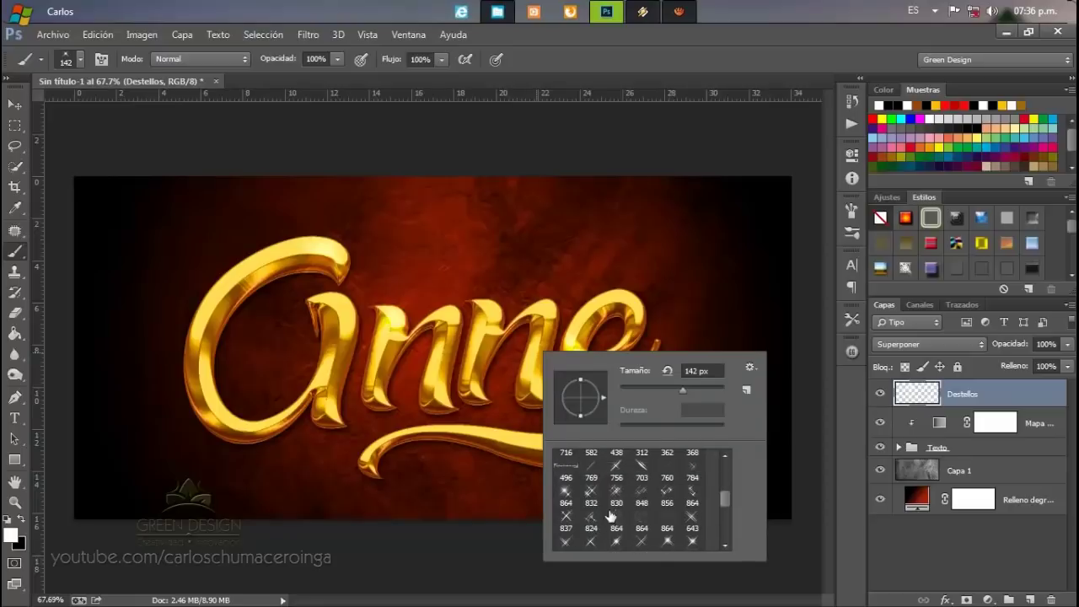
{"action": "left_click", "coordinate": [616, 469]}
{"action": "right_click", "coordinate": [425, 379], "text": "alt"}
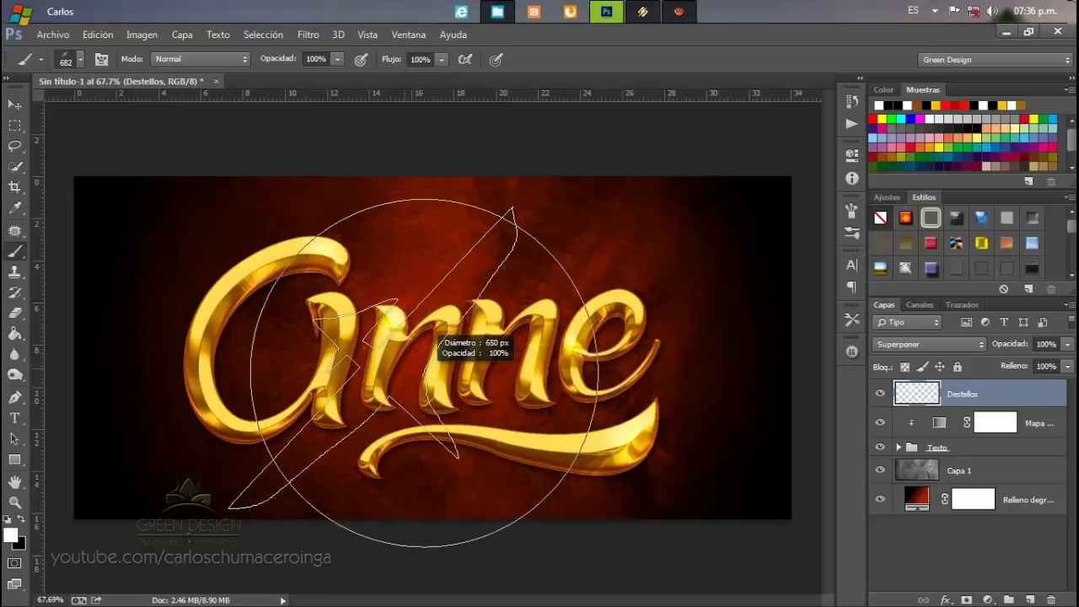
{"action": "scroll", "coordinate": [366, 447], "scroll_direction": "up", "scroll_amount": 1}
Shrink the brush to 136 px and paint sparkle highlights on the swash tail and the A's stem.
{"action": "scroll", "coordinate": [367, 446], "scroll_direction": "up", "scroll_amount": 1}
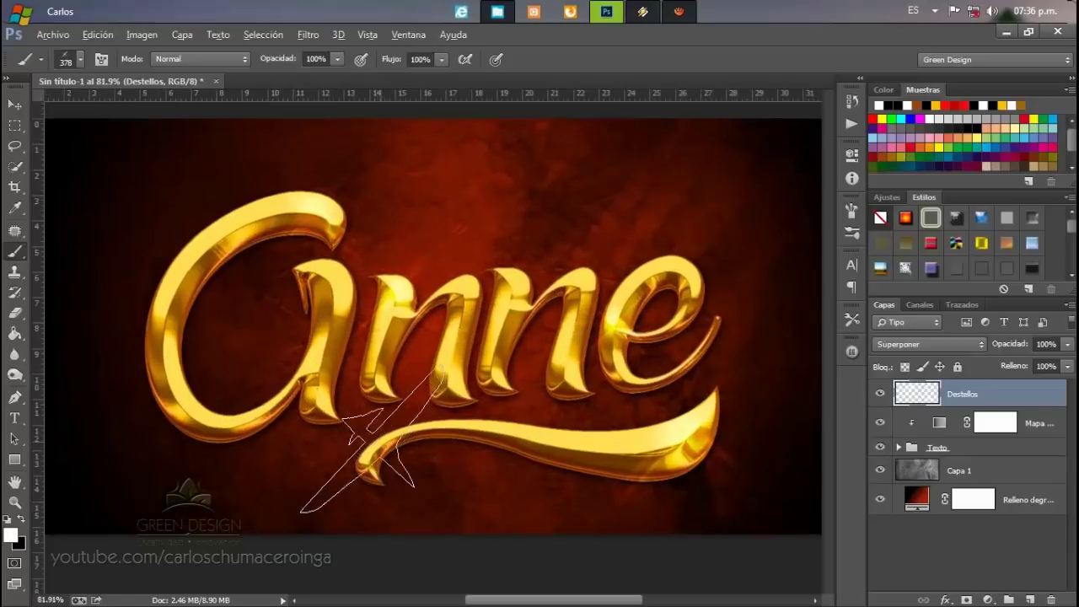
{"action": "scroll", "coordinate": [384, 456], "scroll_direction": "up", "scroll_amount": 2}
{"action": "scroll", "coordinate": [402, 462], "scroll_direction": "up", "scroll_amount": 1}
{"action": "right_click", "coordinate": [377, 456], "text": "alt"}
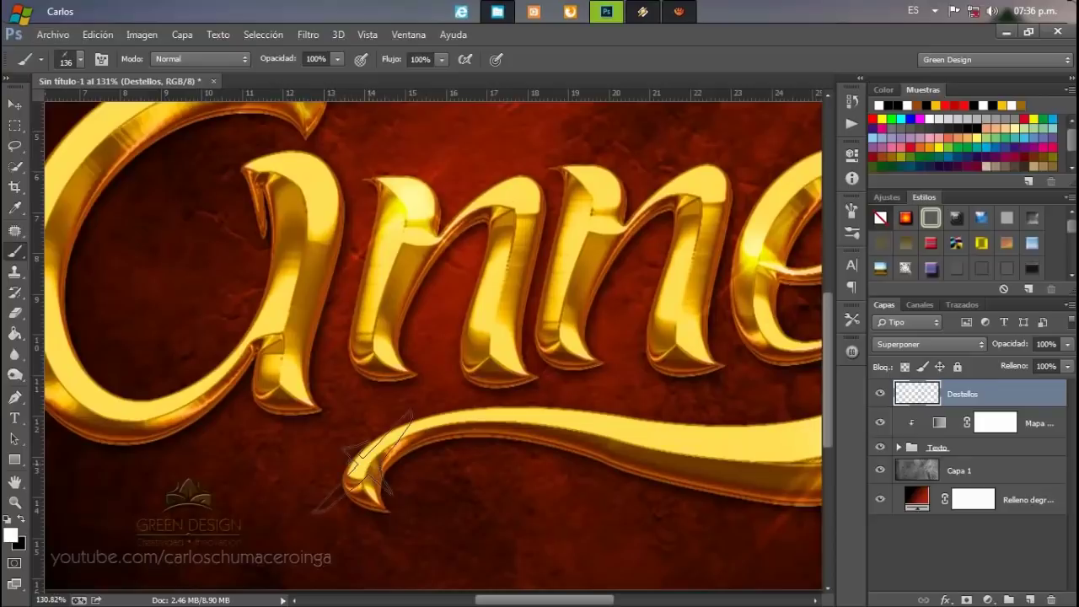
{"action": "left_click", "coordinate": [373, 472]}
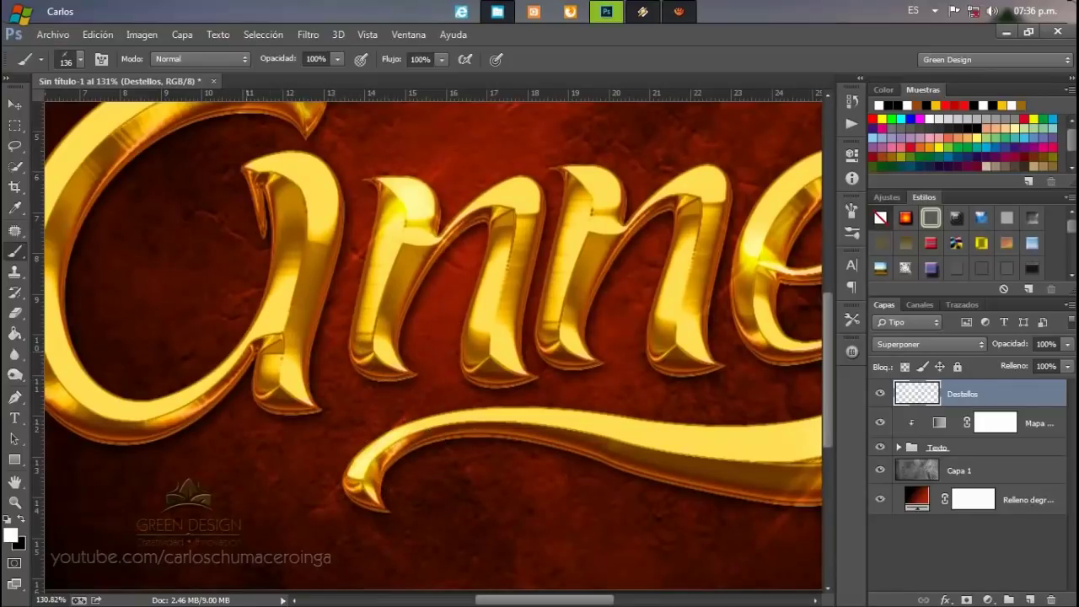
{"action": "left_click", "coordinate": [274, 337]}
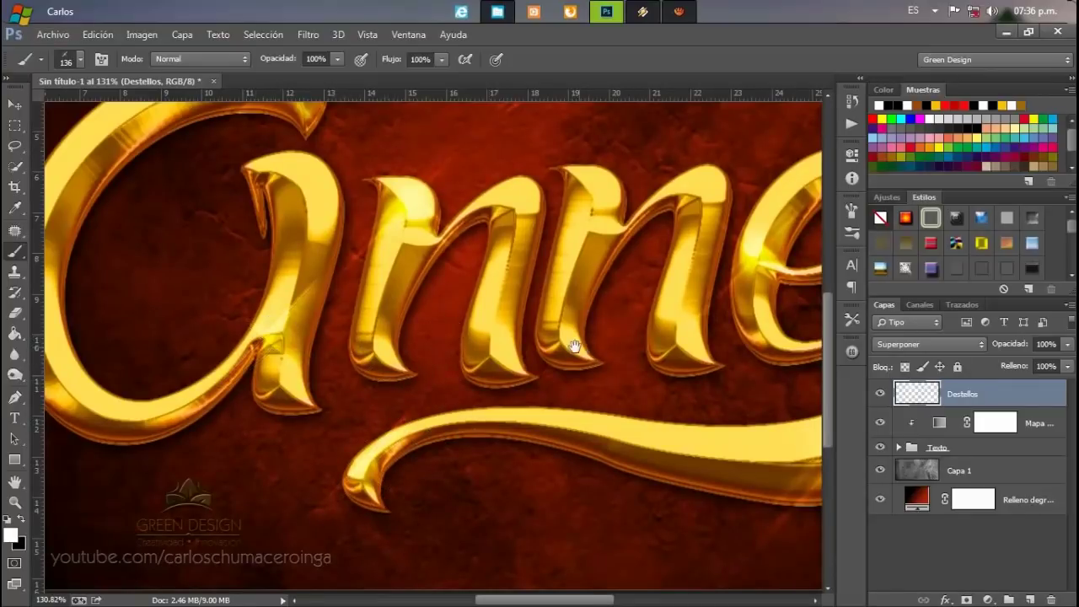
{"action": "left_click_drag", "start_coordinate": [574, 346], "coordinate": [380, 374]}
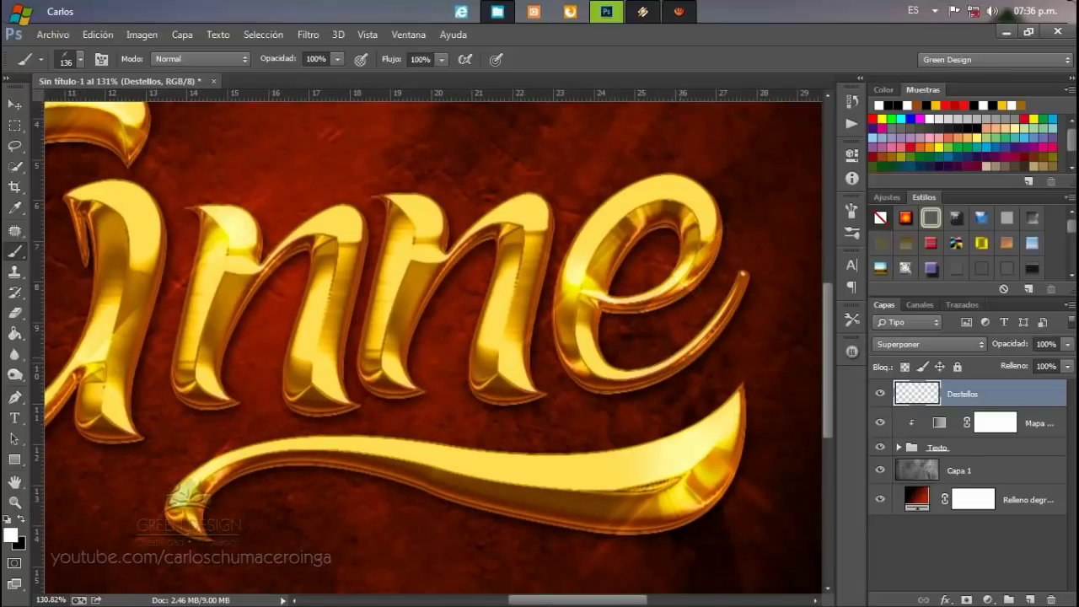
Switch to the 703 sparkle tip at 73 px, rotate it diagonally, then enlarge to about 99 px.
{"action": "right_click", "coordinate": [687, 358]}
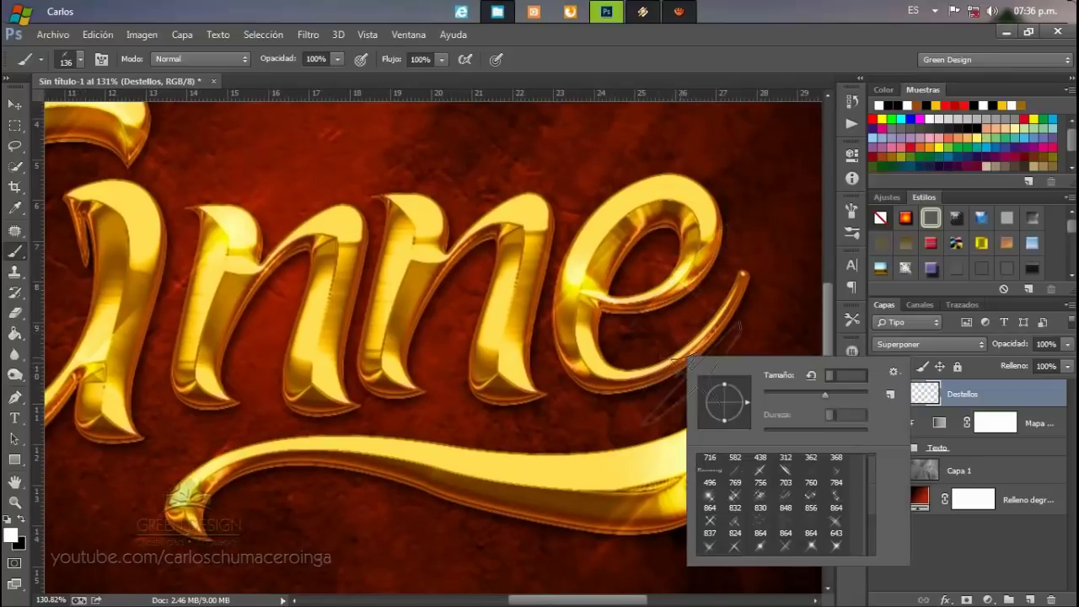
{"action": "left_click", "coordinate": [786, 477]}
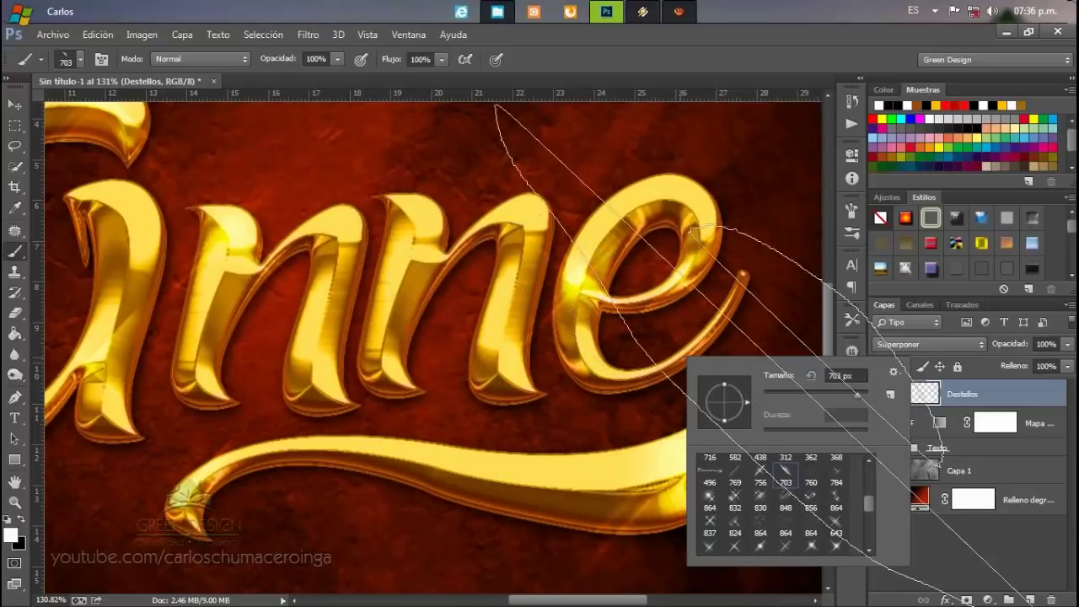
{"action": "type", "text": "73"}
{"action": "key", "text": "Return"}
{"action": "mouse_move", "coordinate": [745, 402]}
{"action": "left_mouse_down"}
{"action": "mouse_move", "coordinate": [708, 434]}
{"action": "mouse_move", "coordinate": [723, 442]}
{"action": "left_mouse_up"}
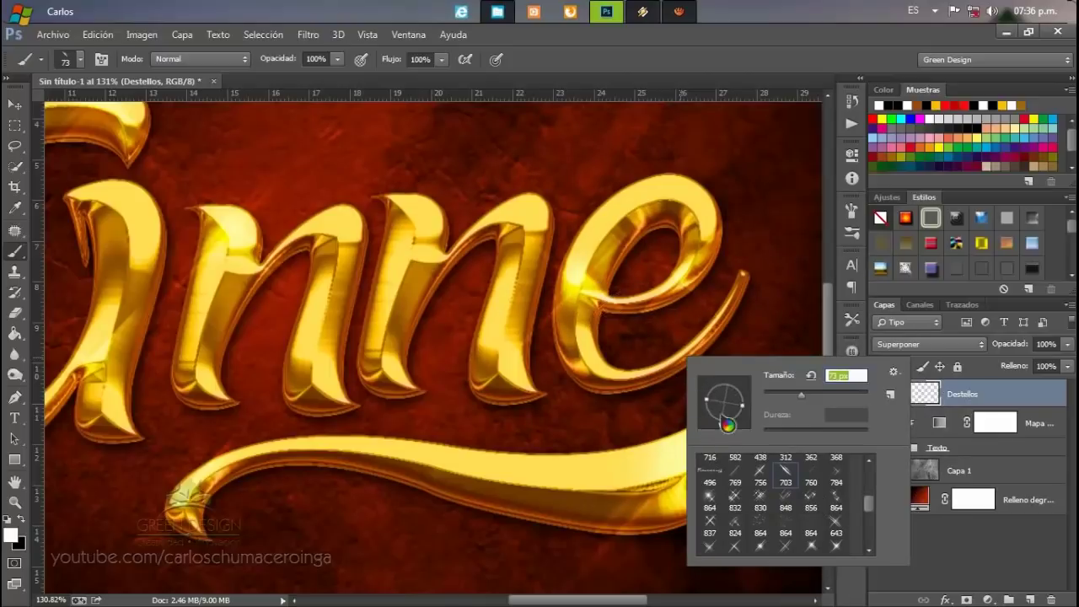
{"action": "left_click_drag", "start_coordinate": [351, 290], "coordinate": [375, 289]}
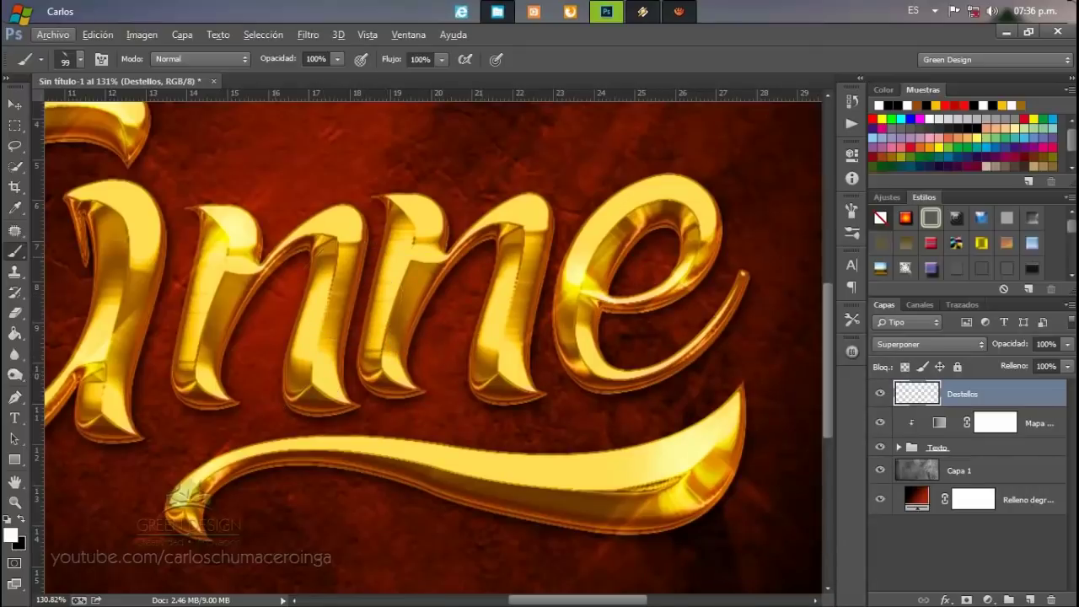
Bring the first letters into view and enlarge the sparkle brush to about 215 px.
{"action": "left_click_drag", "start_coordinate": [270, 248], "coordinate": [548, 320]}
{"action": "left_click_drag", "start_coordinate": [284, 265], "coordinate": [363, 293]}
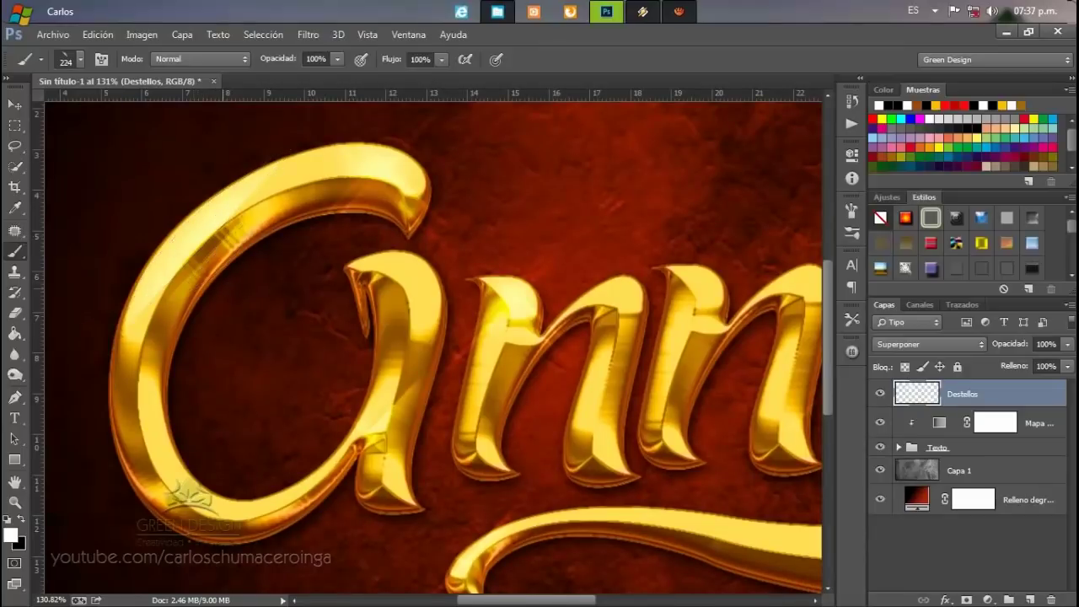
{"action": "scroll", "coordinate": [215, 300], "scroll_direction": "down", "scroll_amount": 2}
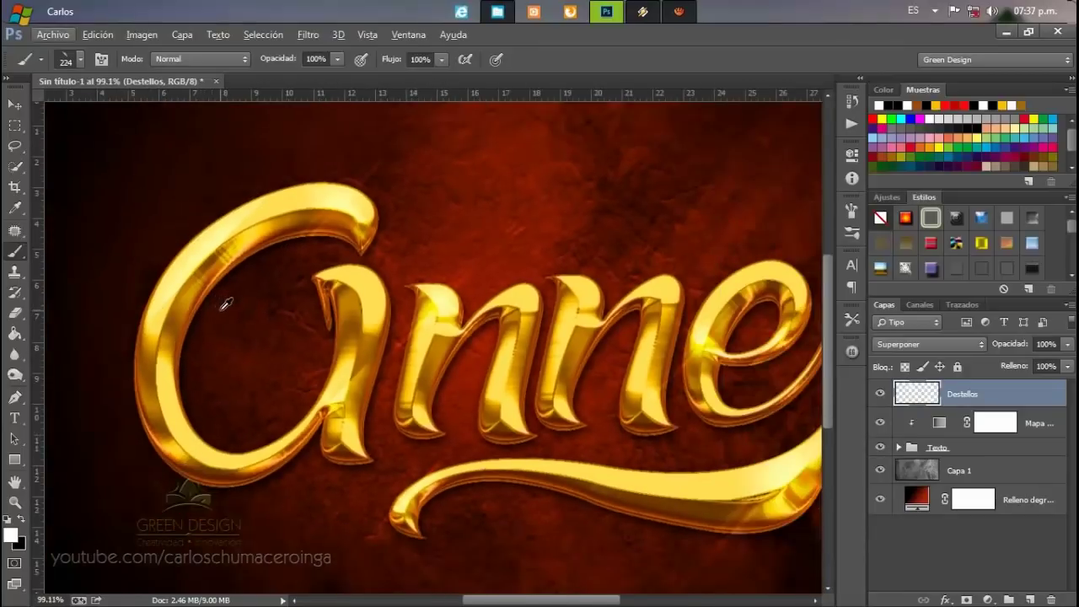
{"action": "scroll", "coordinate": [219, 305], "scroll_direction": "down", "scroll_amount": 1}
Choose a sparkle brush tip and shrink it from 363 px down to 139 px.
{"action": "right_click", "coordinate": [542, 357]}
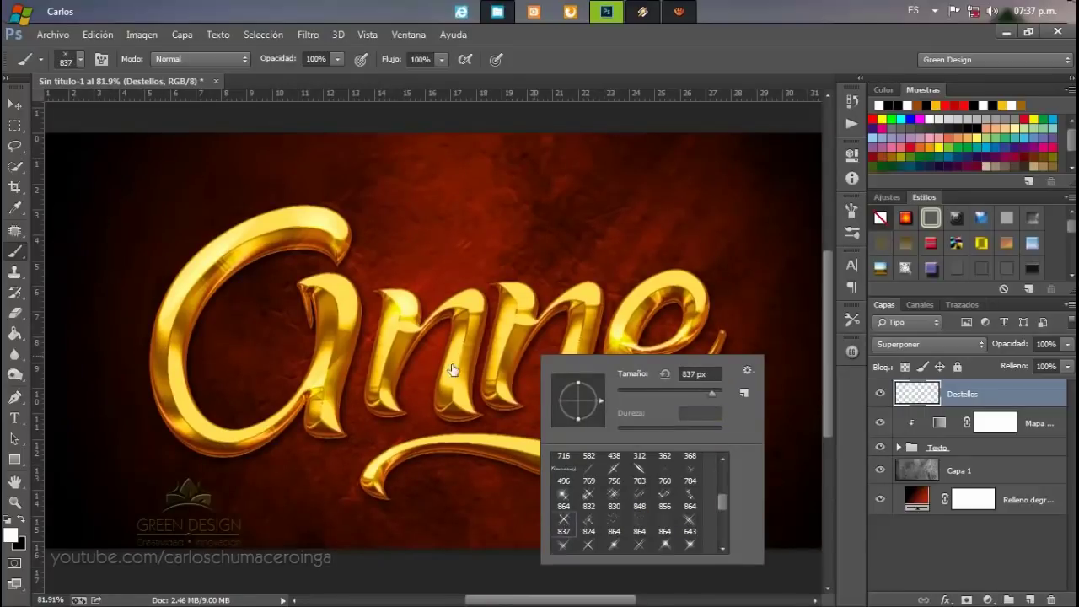
{"action": "left_click_drag", "start_coordinate": [458, 313], "coordinate": [371, 320]}
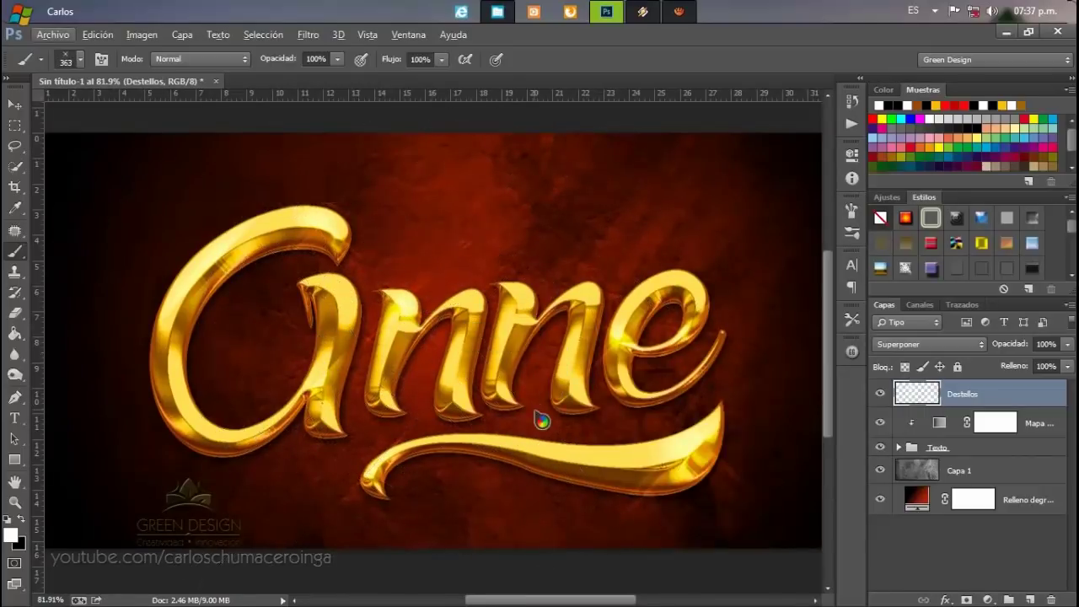
{"action": "left_click_drag", "start_coordinate": [573, 410], "coordinate": [511, 384]}
{"action": "left_click_drag", "start_coordinate": [509, 340], "coordinate": [517, 343]}
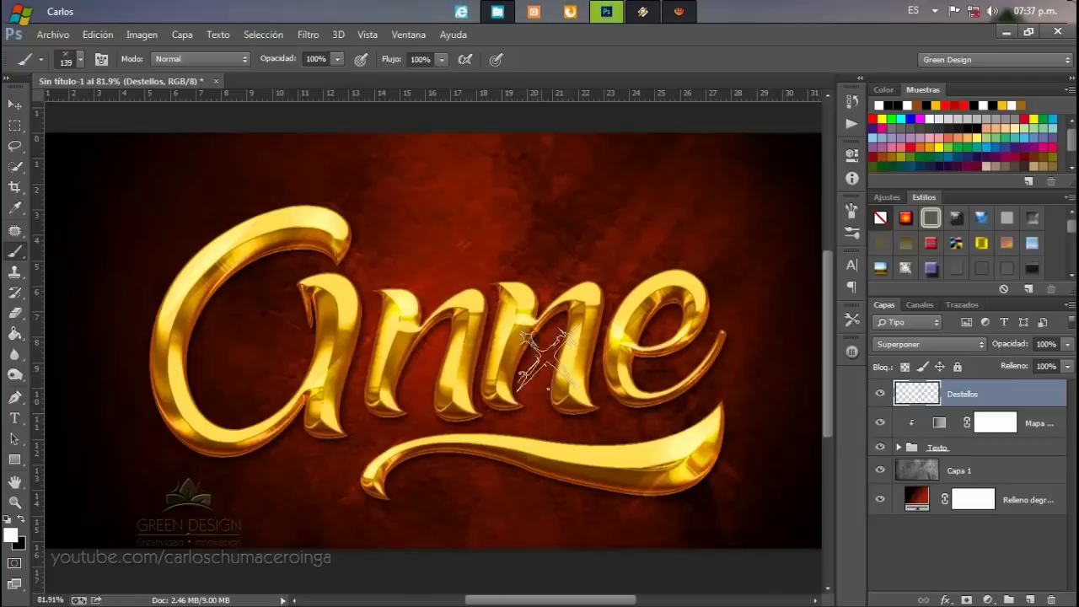
Pick another sparkle tip, sizing it through 290, 158, 249 and 122 px.
{"action": "right_click", "coordinate": [607, 337]}
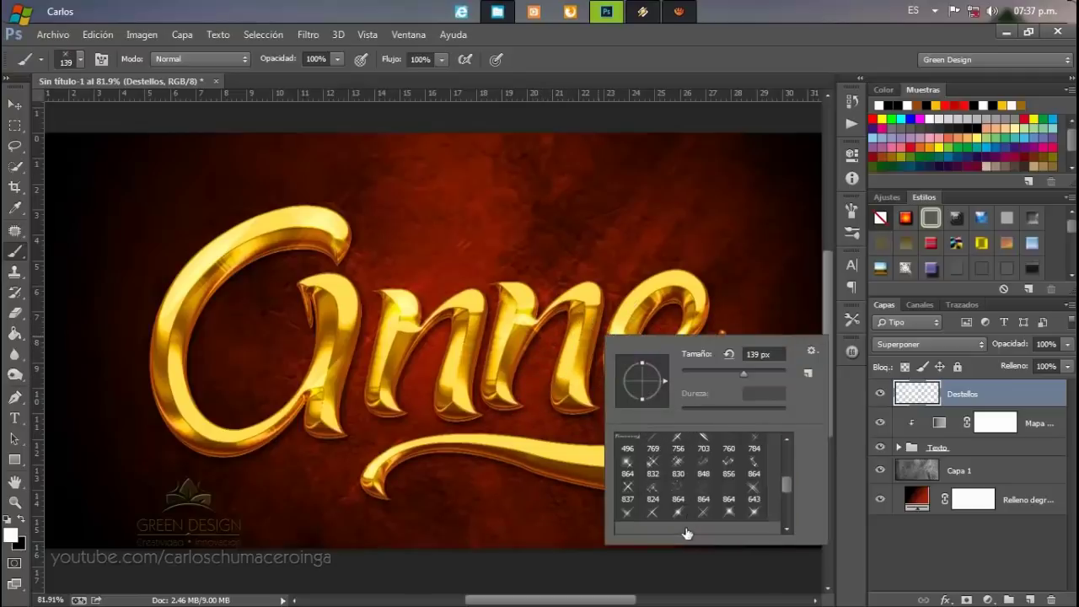
{"action": "scroll", "coordinate": [708, 504], "scroll_direction": "down", "scroll_amount": 1}
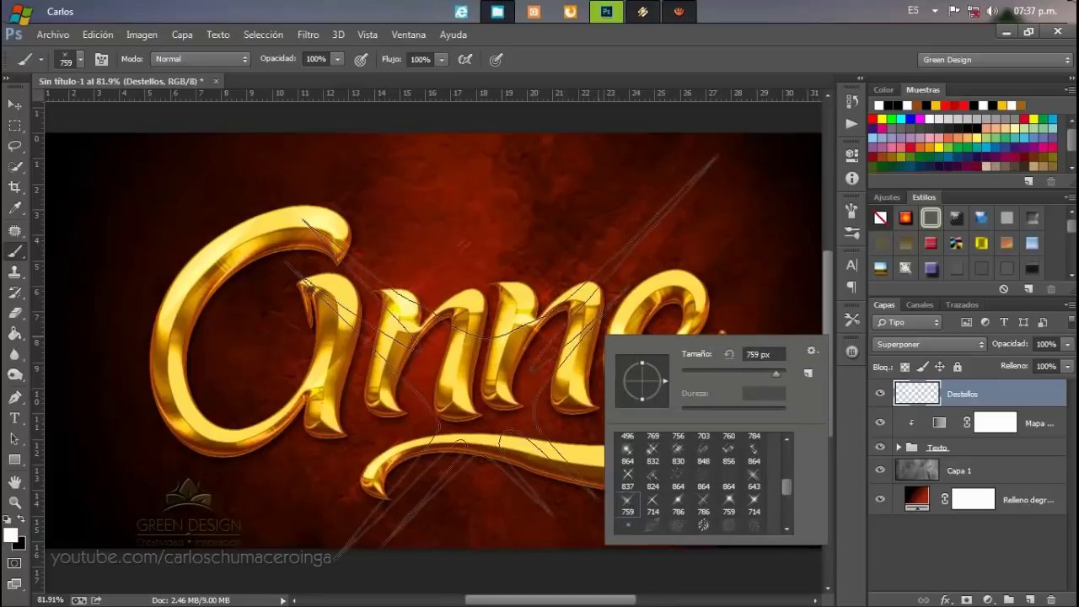
{"action": "left_click_drag", "start_coordinate": [543, 402], "coordinate": [356, 366]}
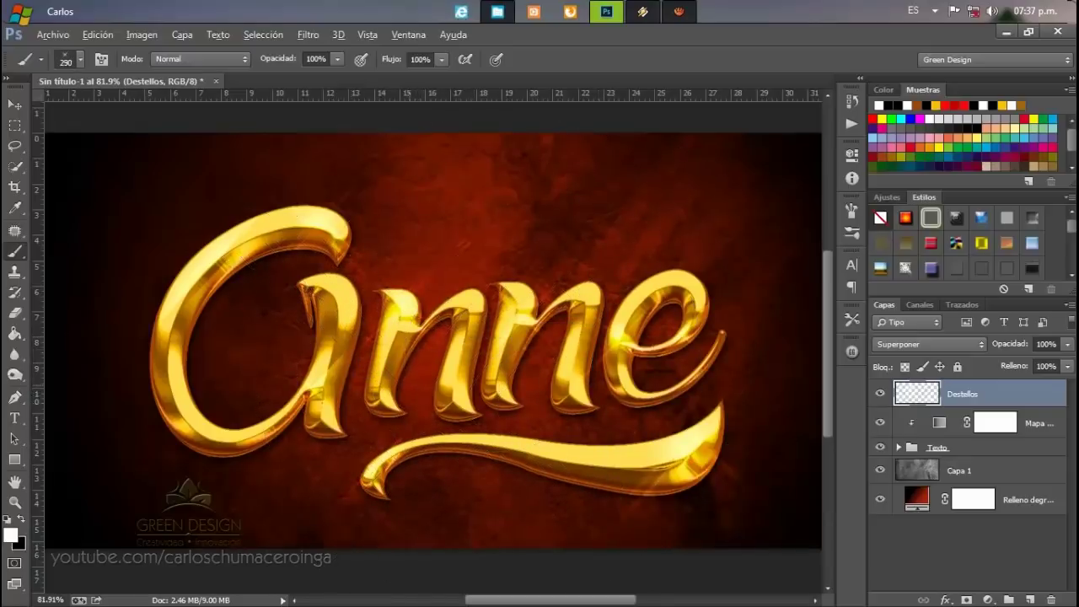
{"action": "left_click_drag", "start_coordinate": [442, 370], "coordinate": [387, 371]}
{"action": "left_click_drag", "start_coordinate": [248, 422], "coordinate": [274, 421]}
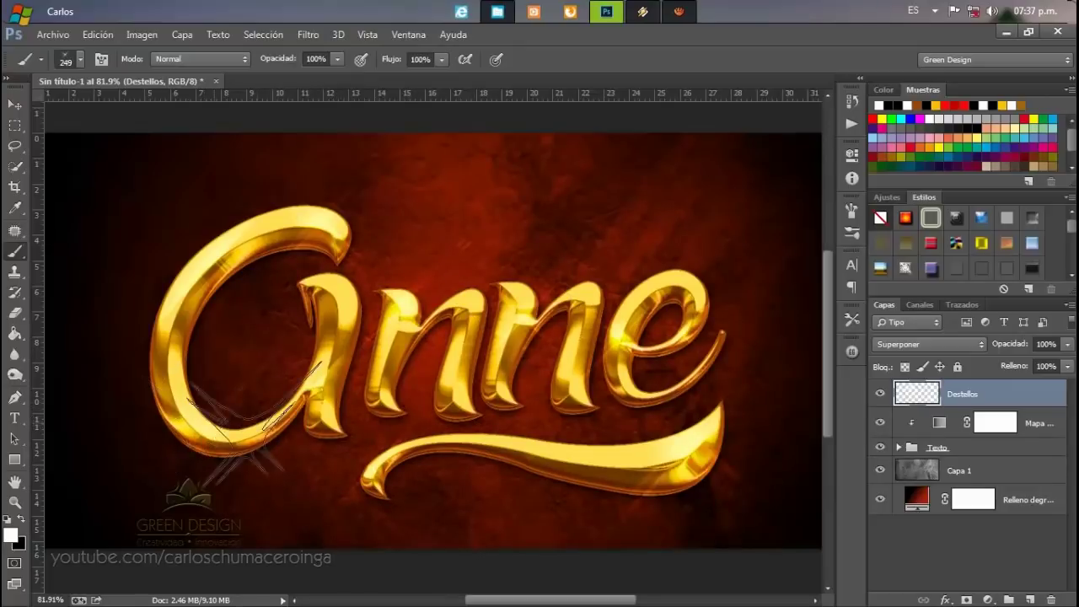
{"action": "left_click_drag", "start_coordinate": [422, 337], "coordinate": [379, 337]}
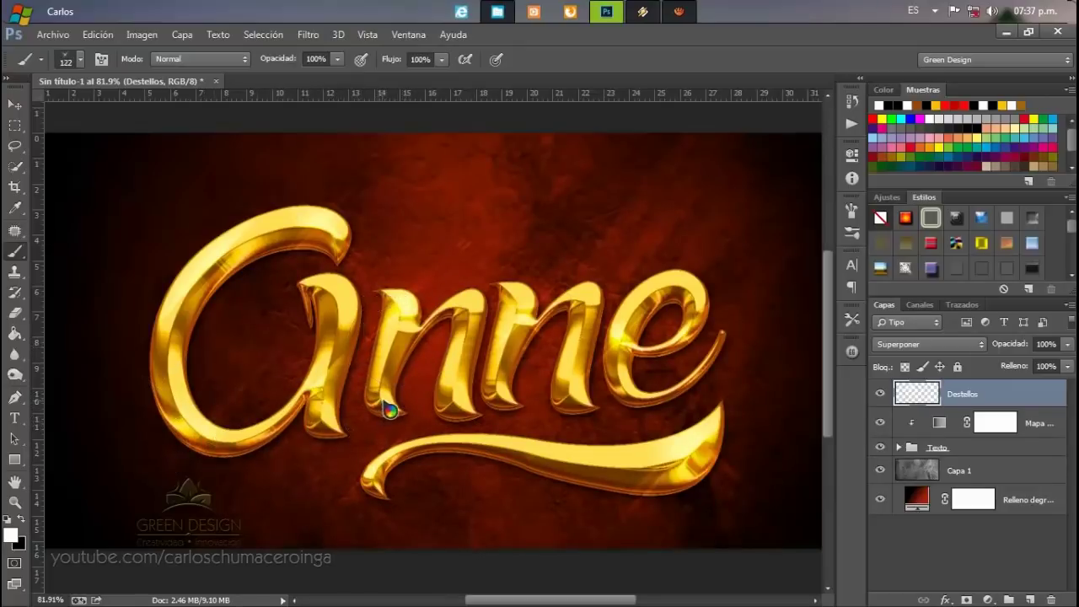
Switch to the 714 sparkle tip, sizing it 294, 135, then 162 px.
{"action": "right_click", "coordinate": [524, 367]}
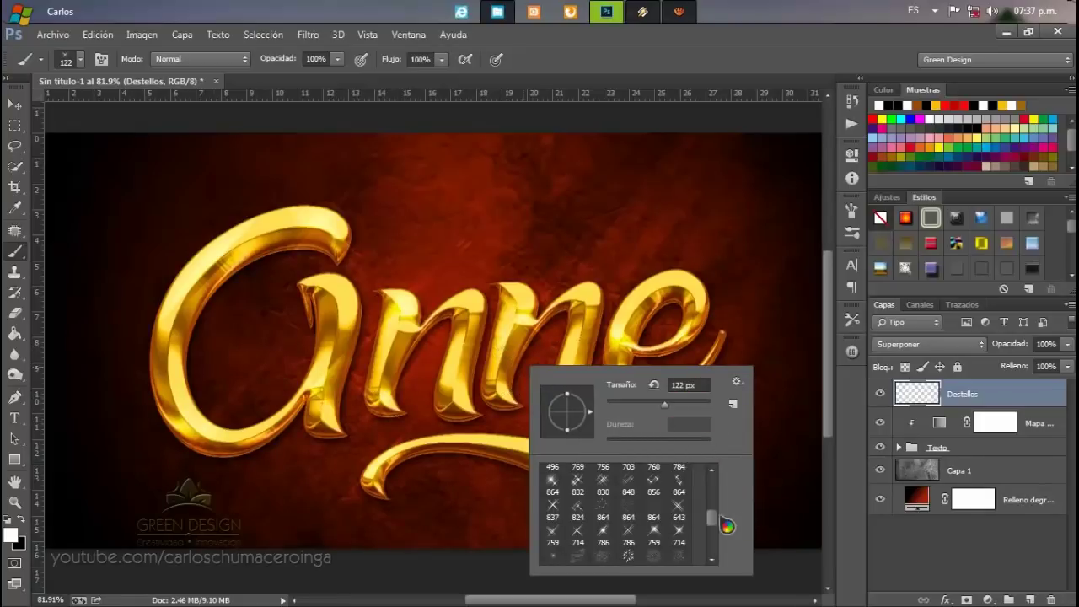
{"action": "scroll", "coordinate": [681, 516], "scroll_direction": "down", "scroll_amount": 1}
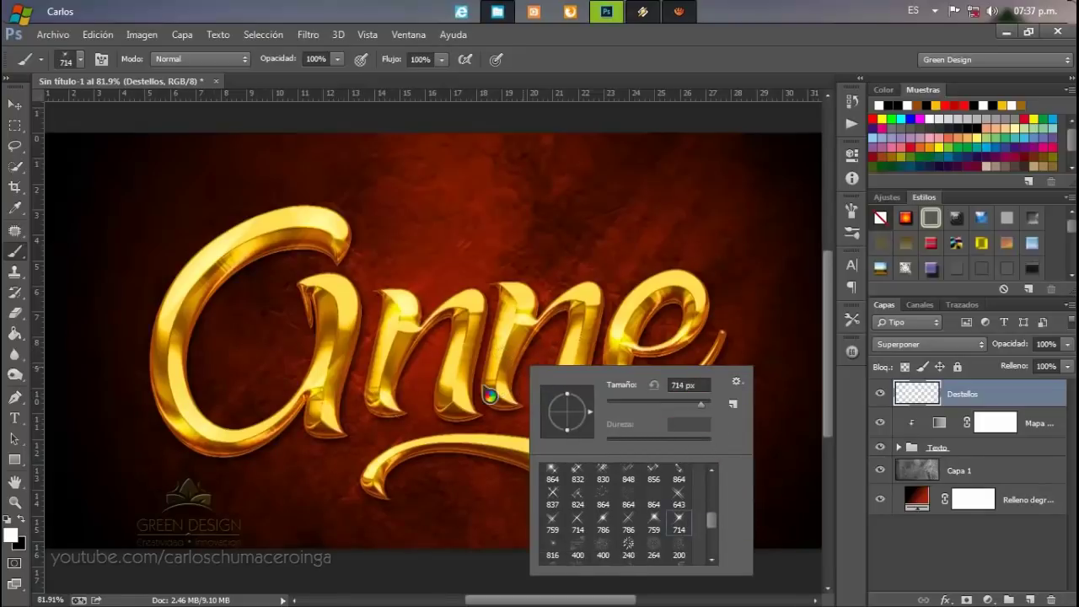
{"action": "left_click_drag", "start_coordinate": [489, 394], "coordinate": [334, 392]}
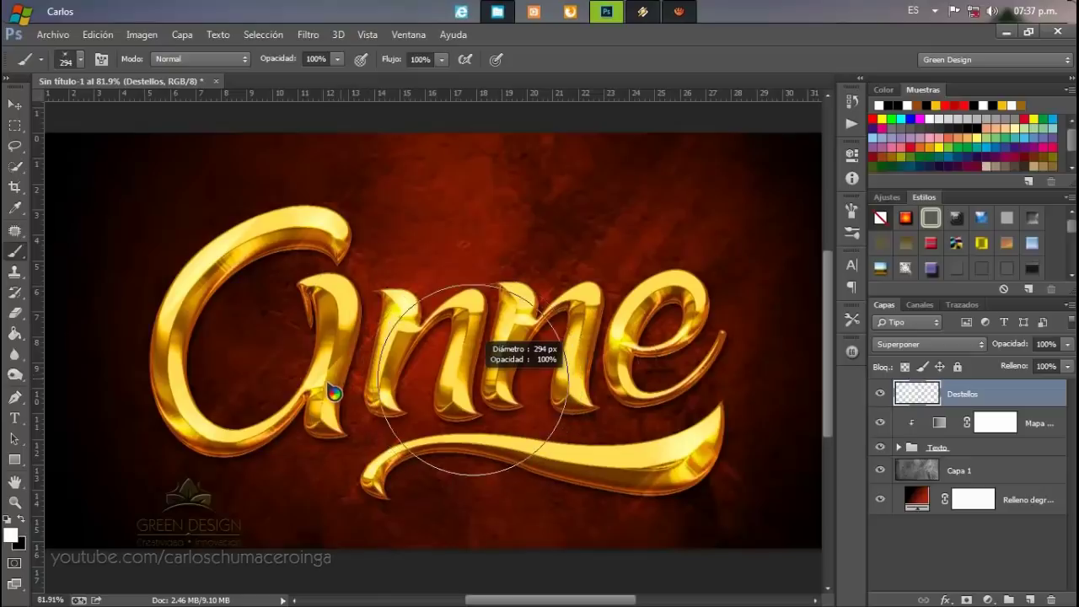
{"action": "left_click_drag", "start_coordinate": [470, 400], "coordinate": [424, 414]}
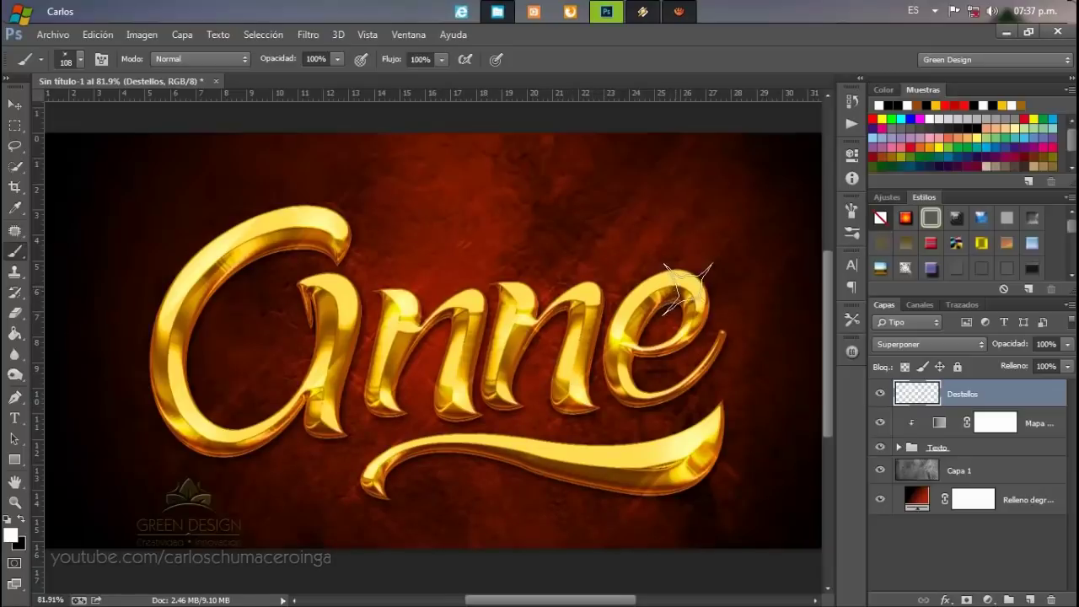
{"action": "left_click_drag", "start_coordinate": [675, 287], "coordinate": [691, 291]}
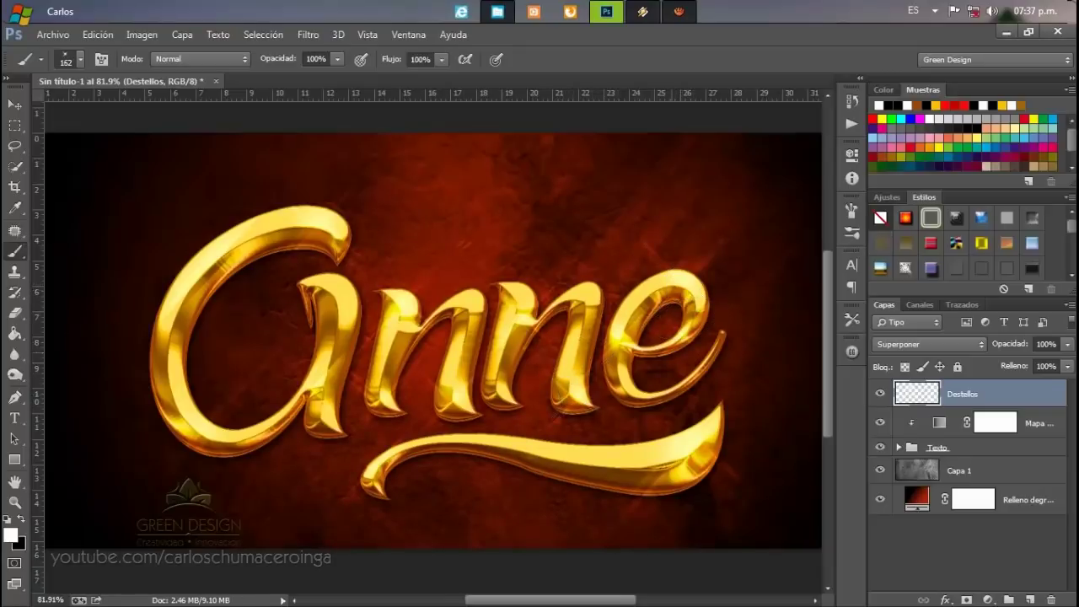
{"action": "scroll", "coordinate": [533, 324], "scroll_direction": "down", "scroll_amount": 1}
{"action": "scroll", "coordinate": [533, 324], "scroll_direction": "down", "scroll_amount": 1}
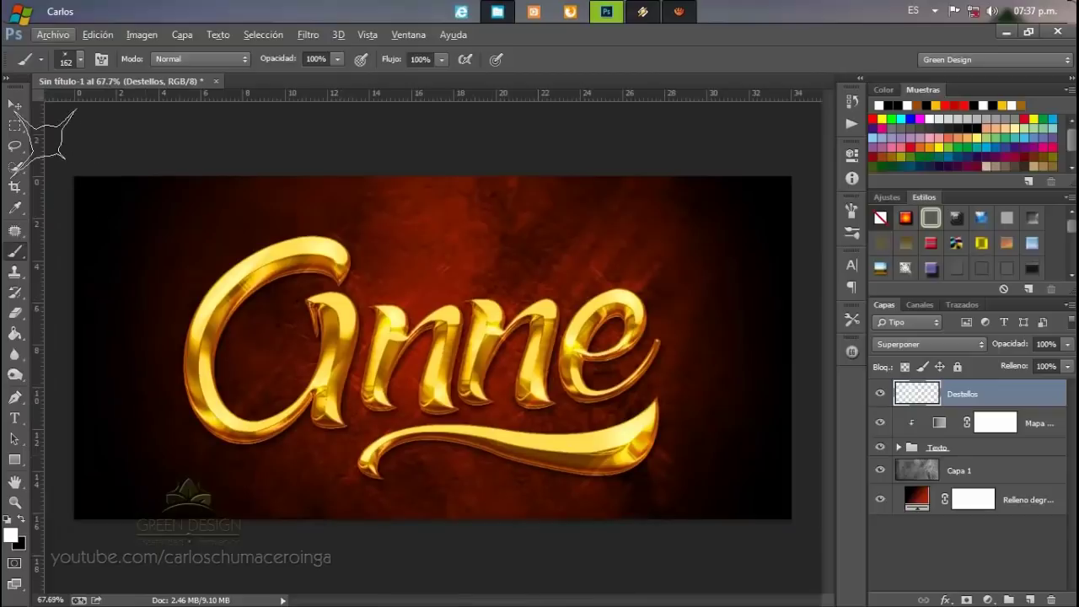
Select the Move tool with Show Transform Controls off, zoom out, and minimize Photoshop.
{"action": "left_click", "coordinate": [17, 108]}
{"action": "scroll", "coordinate": [529, 379], "scroll_direction": "down", "scroll_amount": 1}
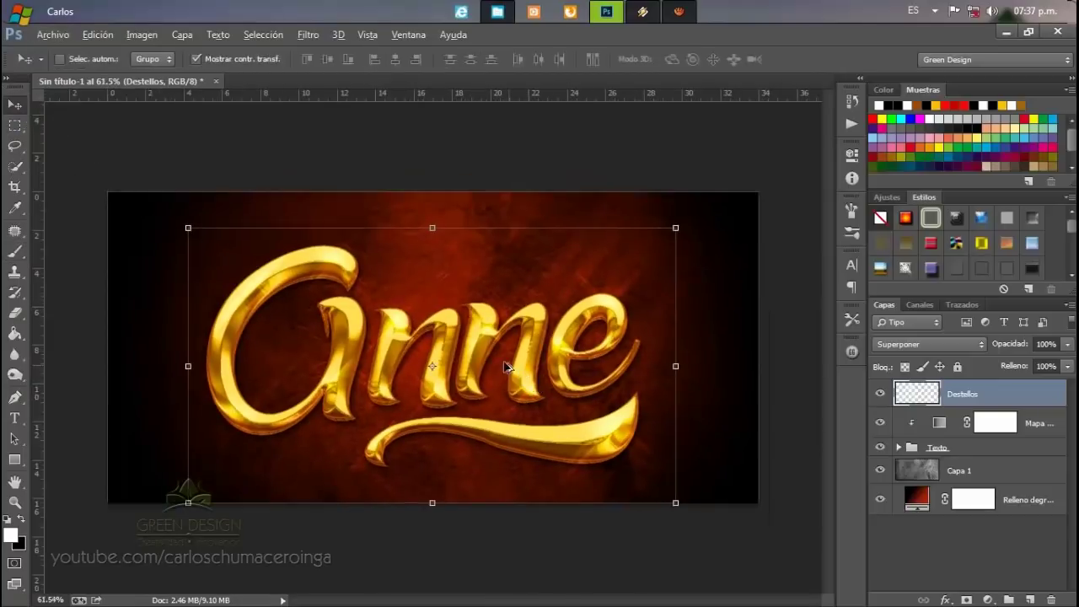
{"action": "left_click", "coordinate": [196, 59]}
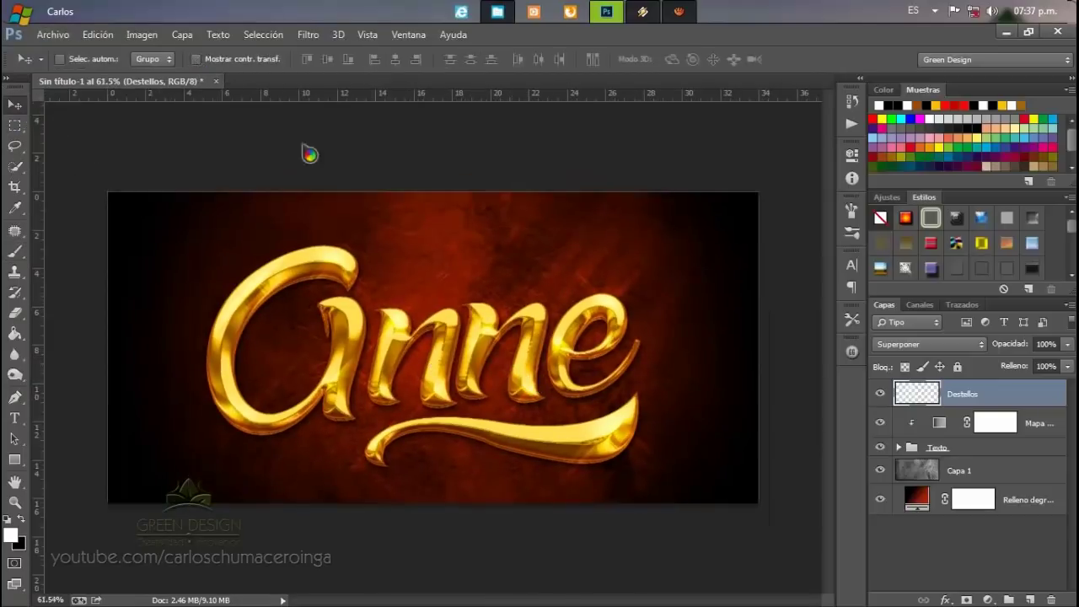
{"action": "scroll", "coordinate": [428, 364], "scroll_direction": "down", "scroll_amount": 1}
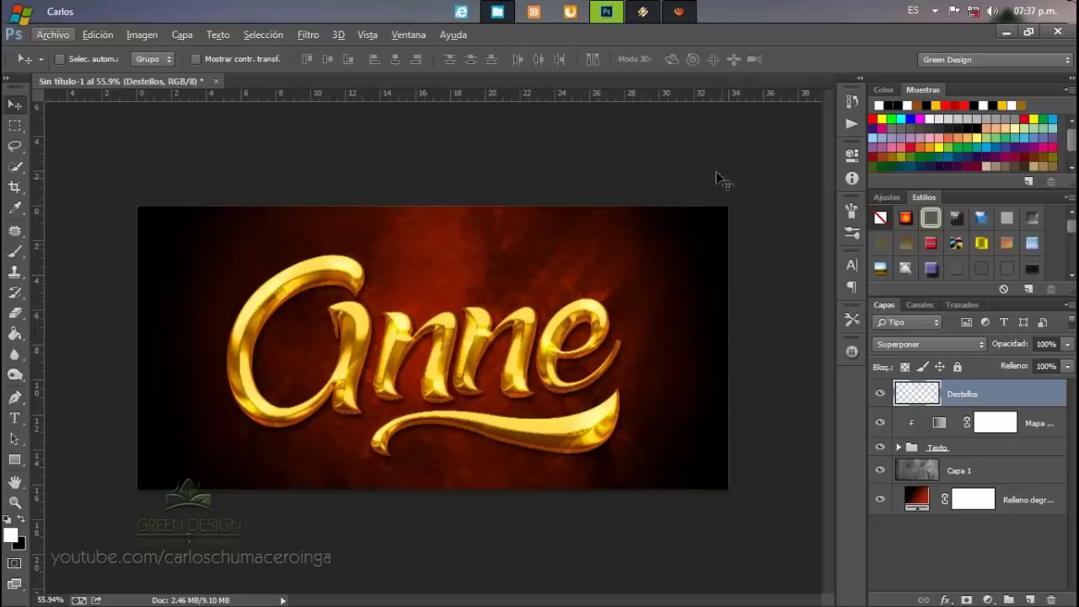
{"action": "left_click", "coordinate": [606, 11]}
{"action": "left_click_drag", "start_coordinate": [514, 209], "coordinate": [624, 295]}
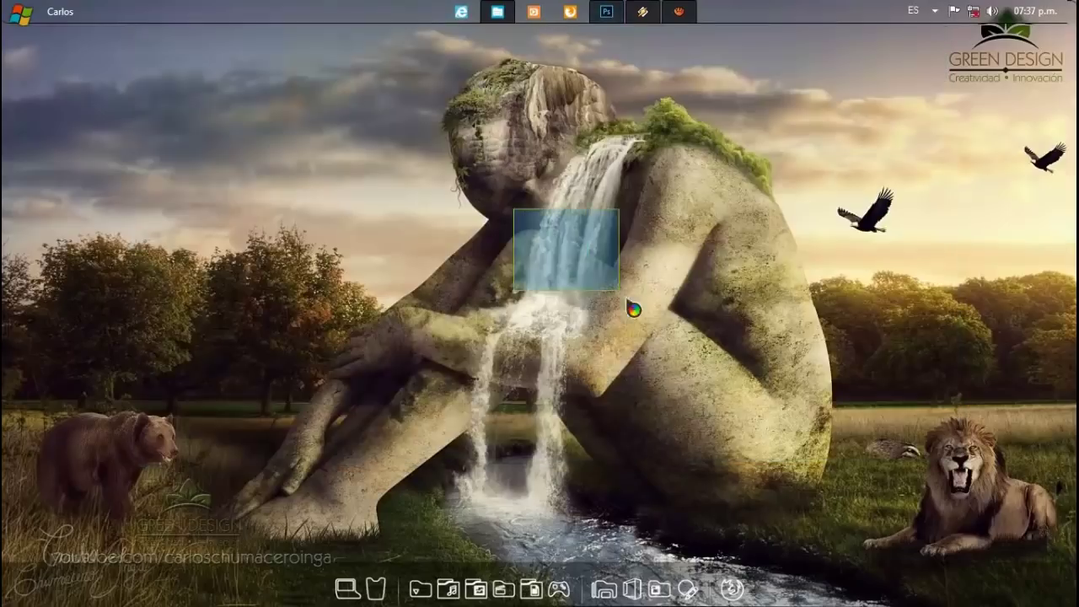